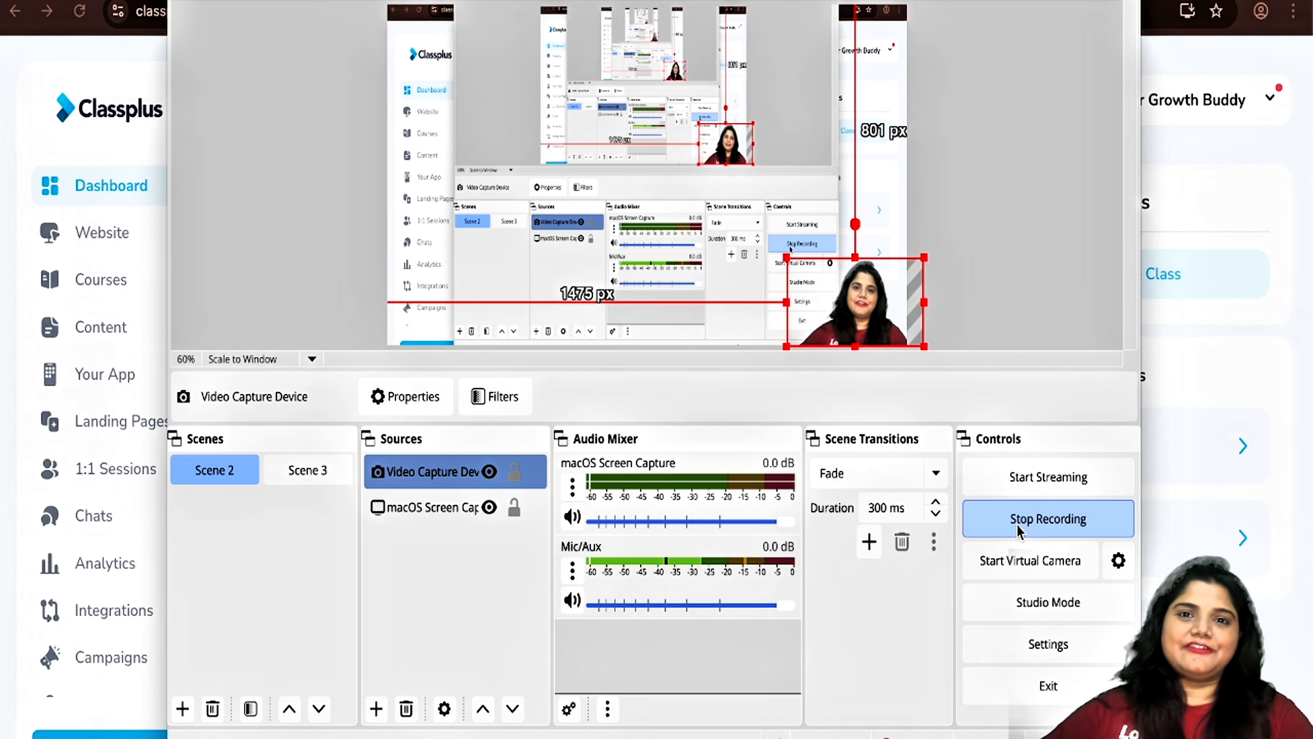
Step: Switch to the Classplus dashboard in the browser and start creating a new campaign in the Campaigns section
left_click(102, 571)
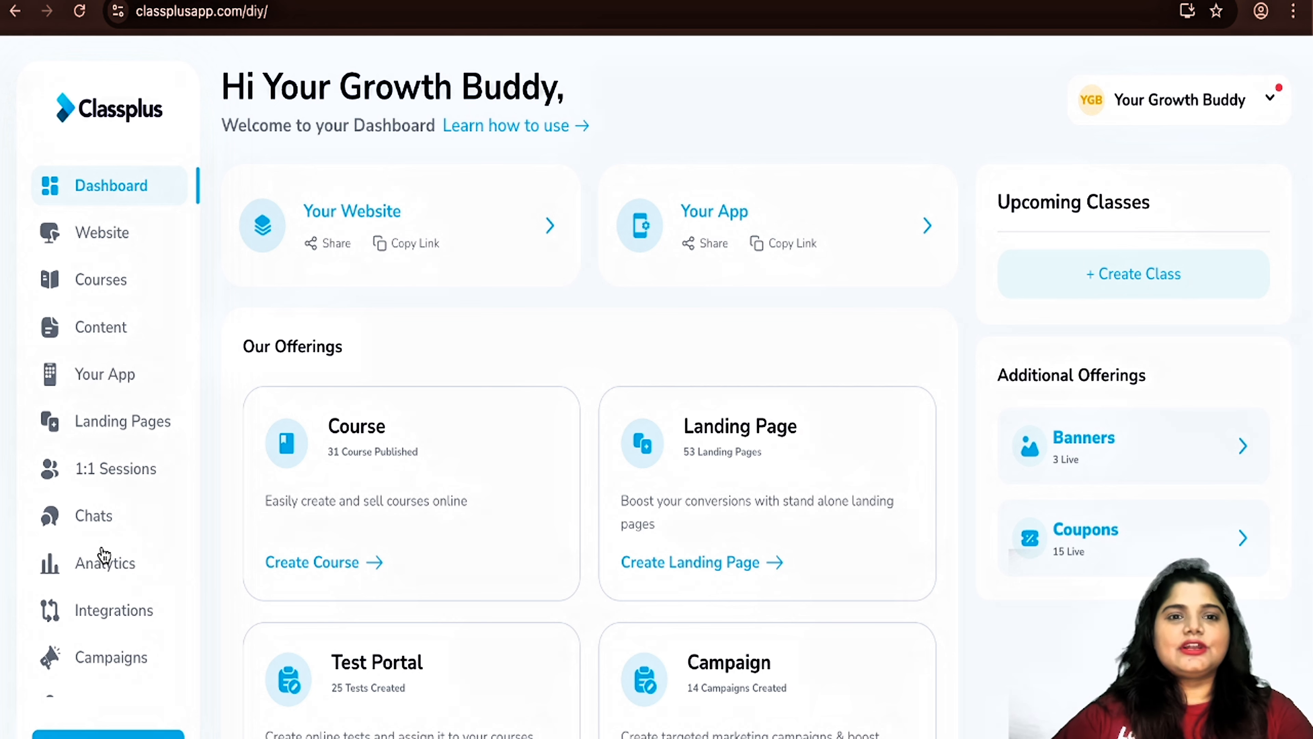
left_click(147, 19)
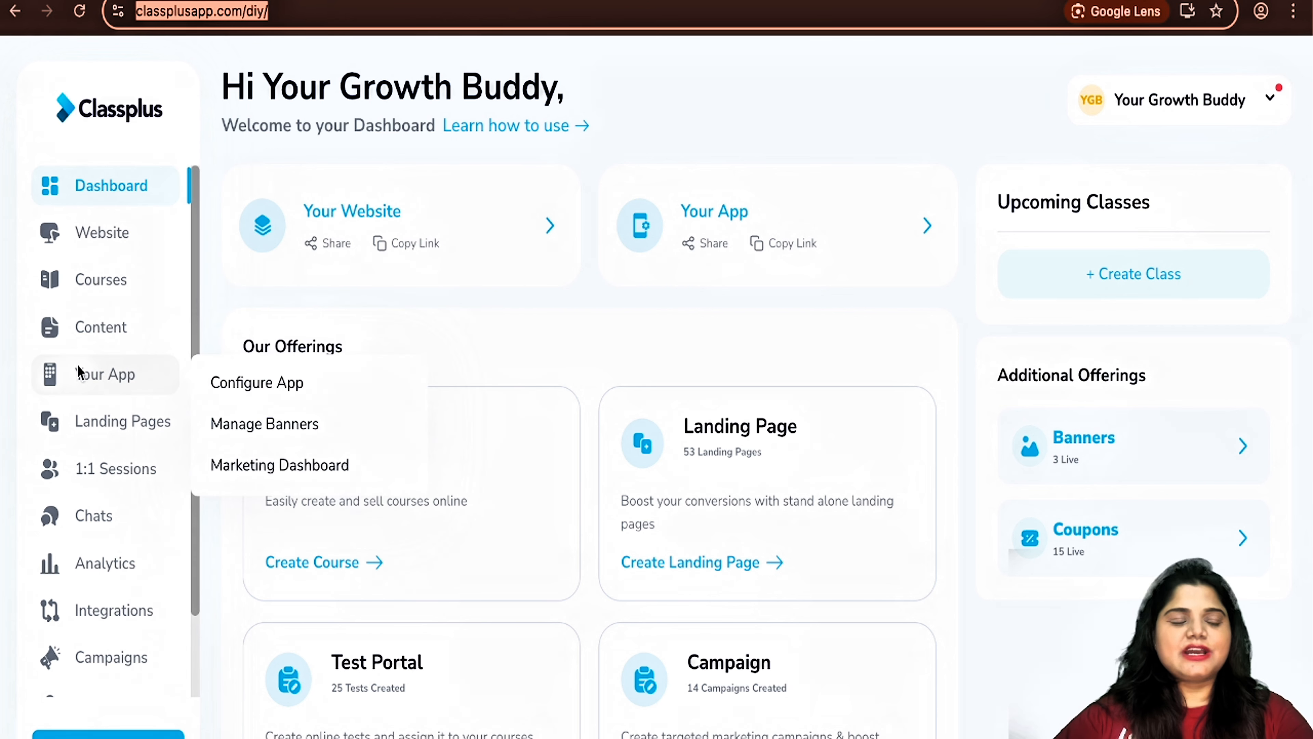
left_click(16, 421)
mouse_move(70, 345)
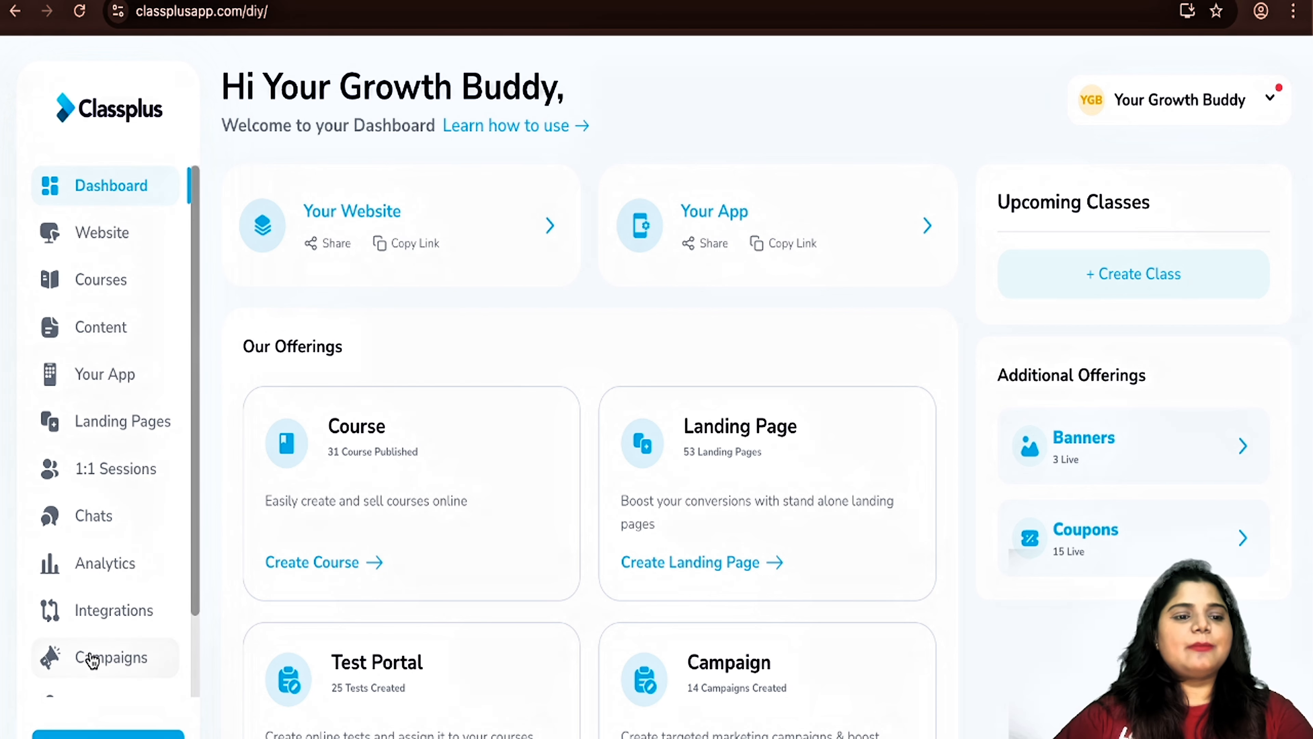
left_click(110, 662)
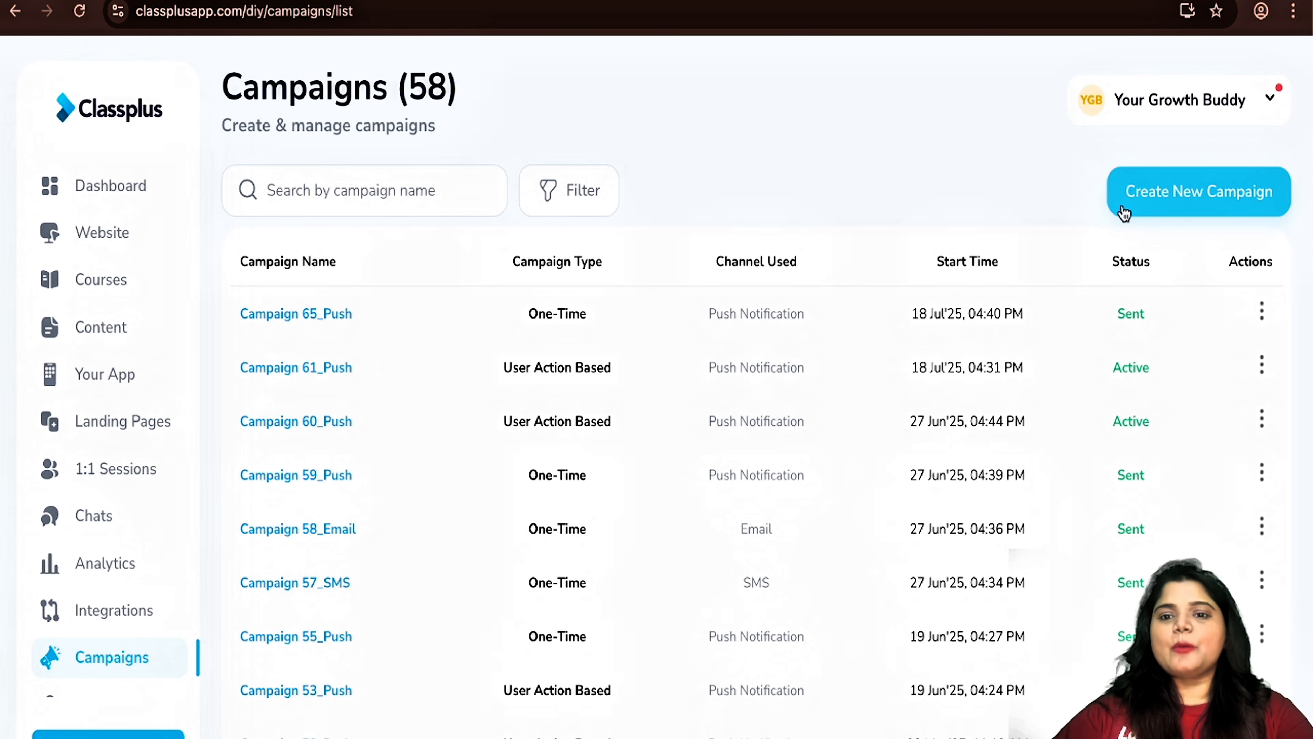
left_click(1183, 199)
Step: Highlight the example use cases of both campaign types and choose to create a User Action Based Campaign
scroll(757, 387, "down", 2)
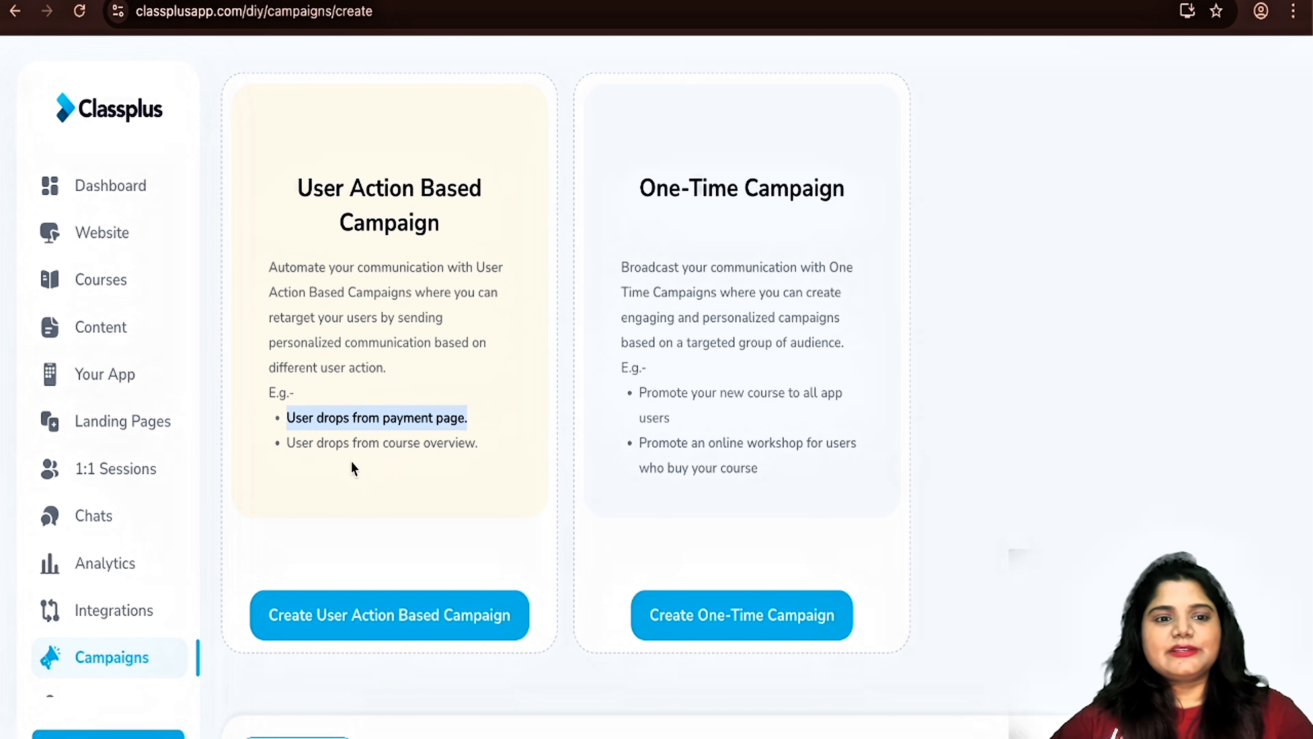
left_click_drag(288, 443, 430, 456)
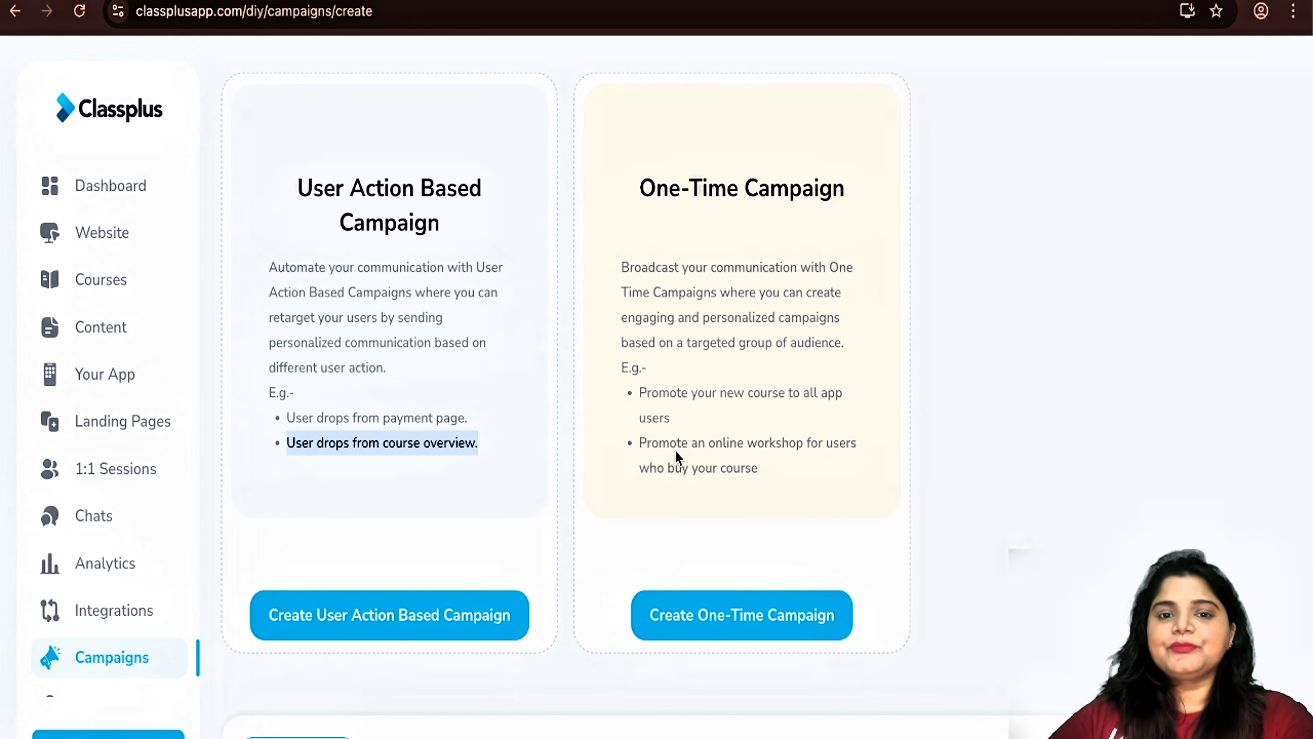
left_click_drag(641, 392, 685, 410)
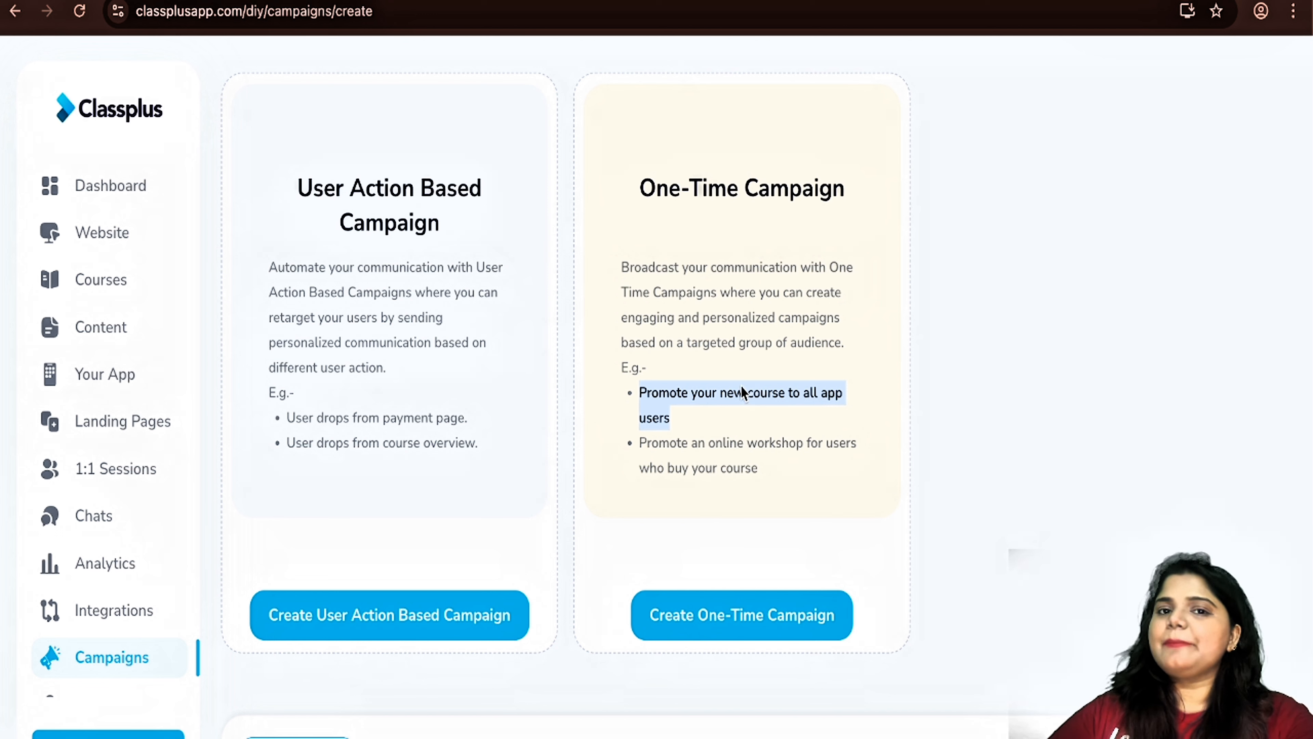
left_click_drag(640, 444, 746, 468)
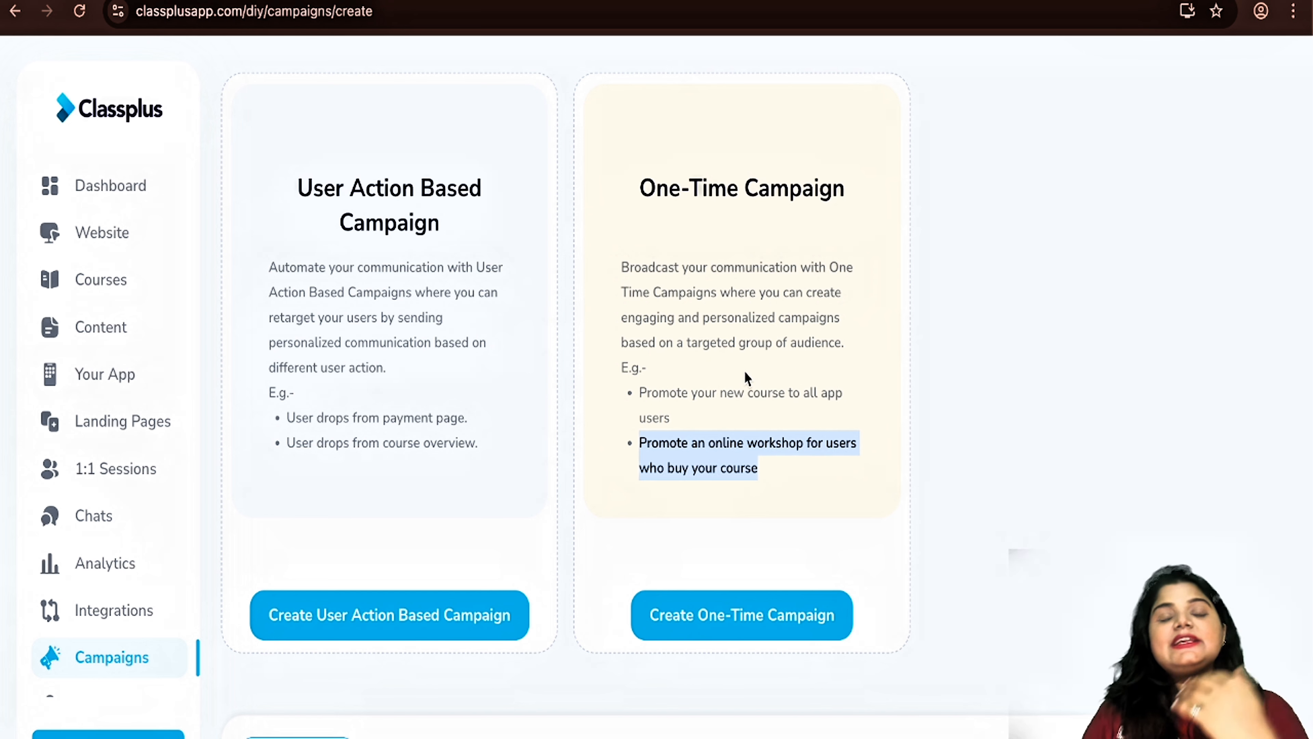
left_click(664, 559)
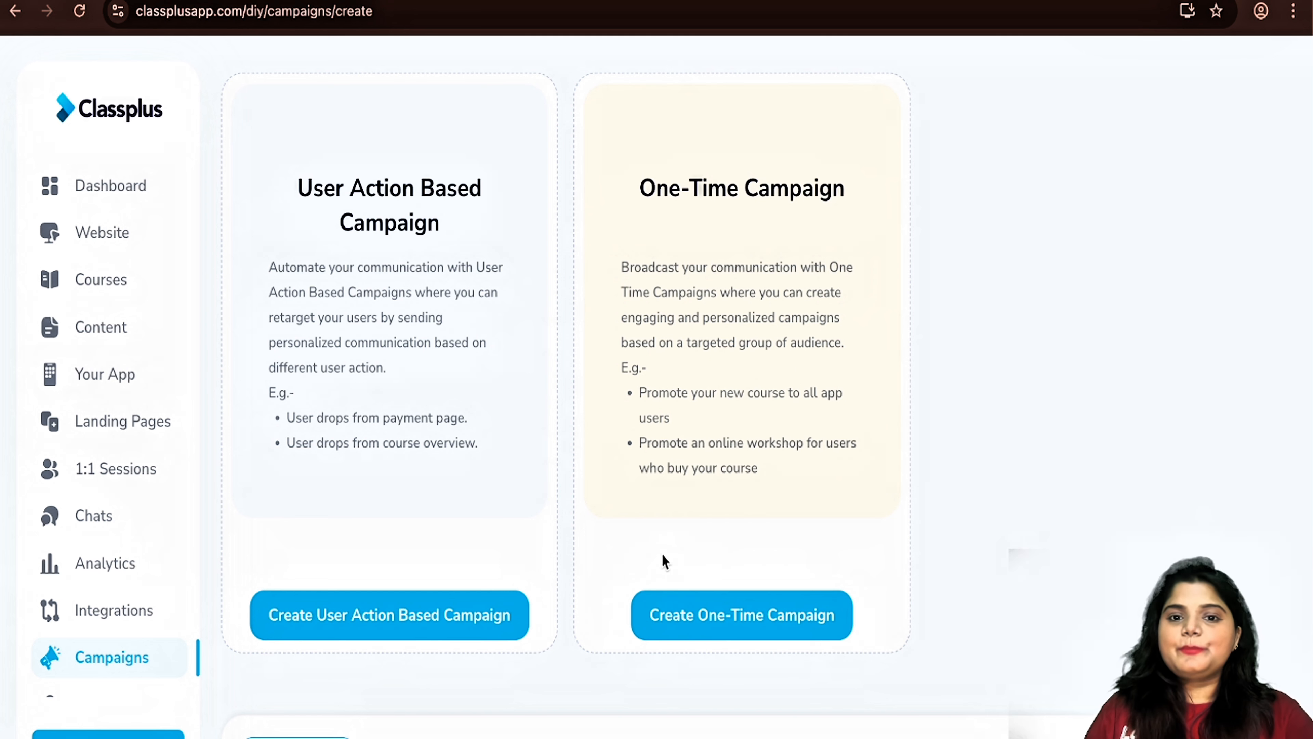
left_click(339, 623)
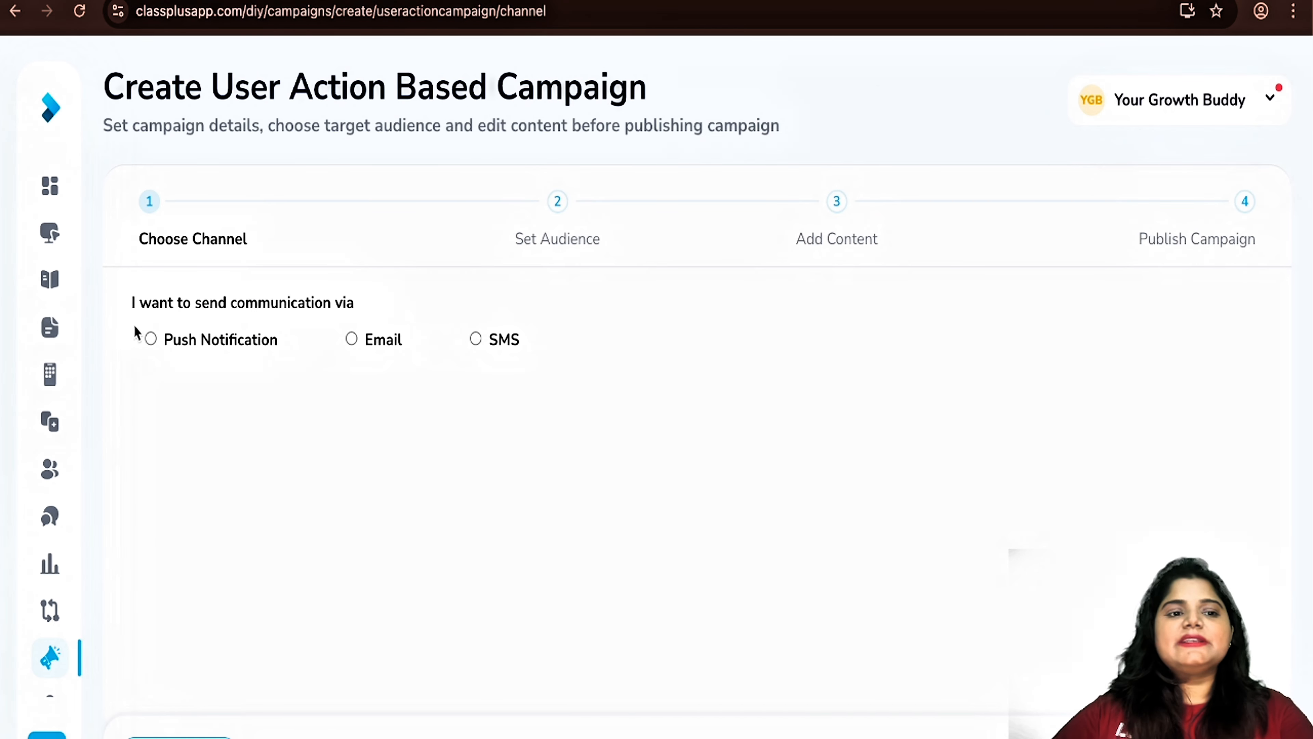
Step: Set Push Notification as the campaign's communication channel and continue to the audience stage
left_click_drag(195, 324, 591, 349)
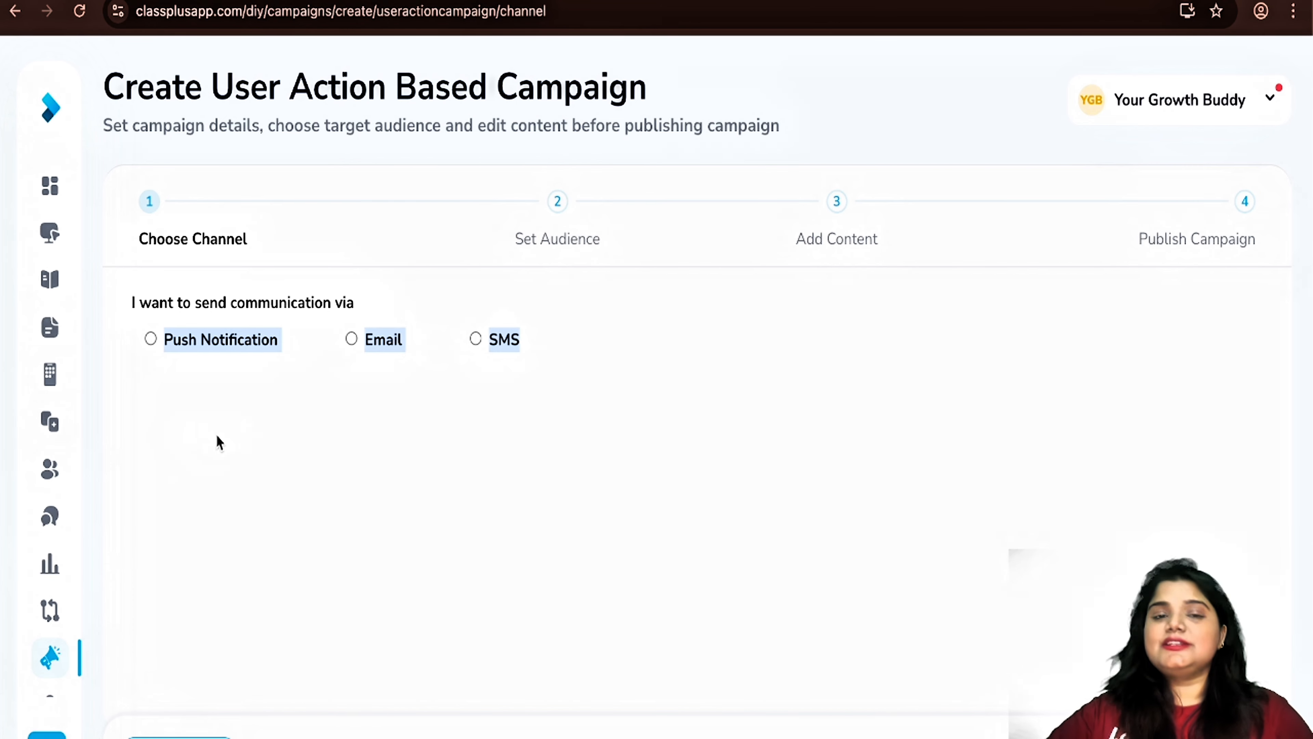
left_click(151, 339)
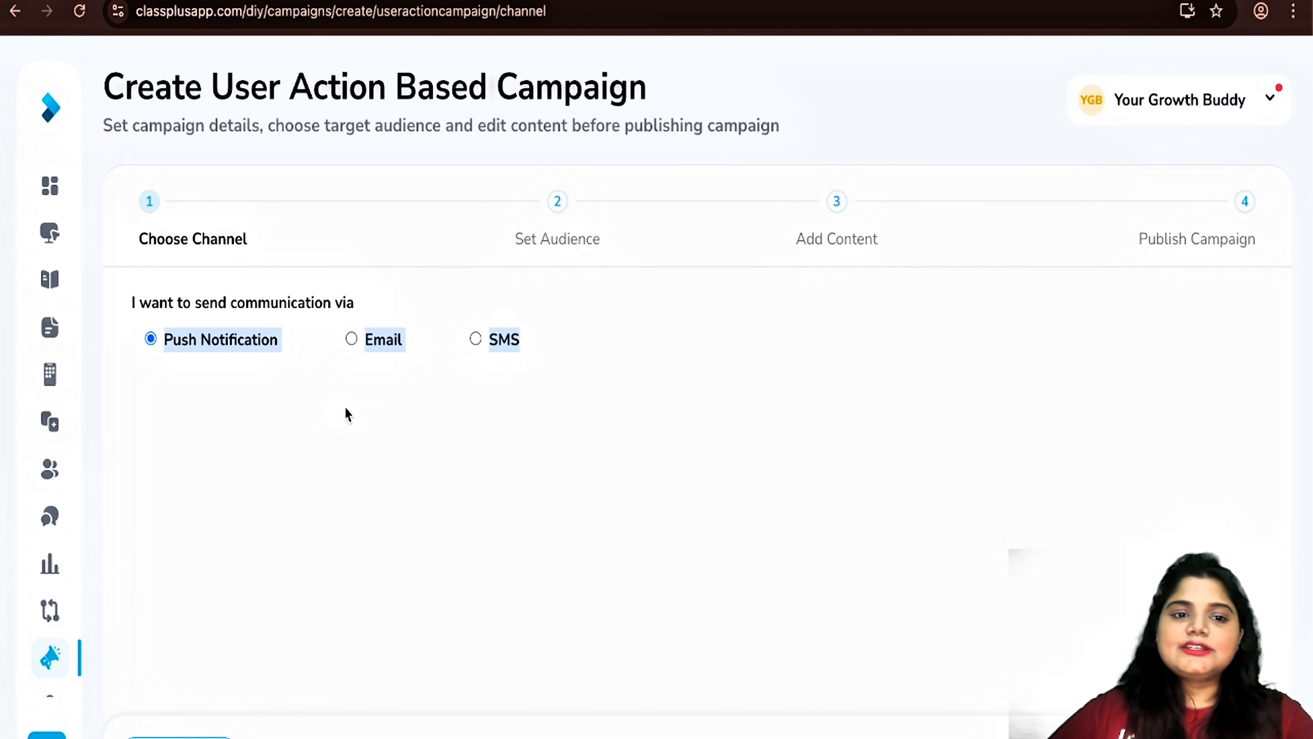
left_click(355, 343)
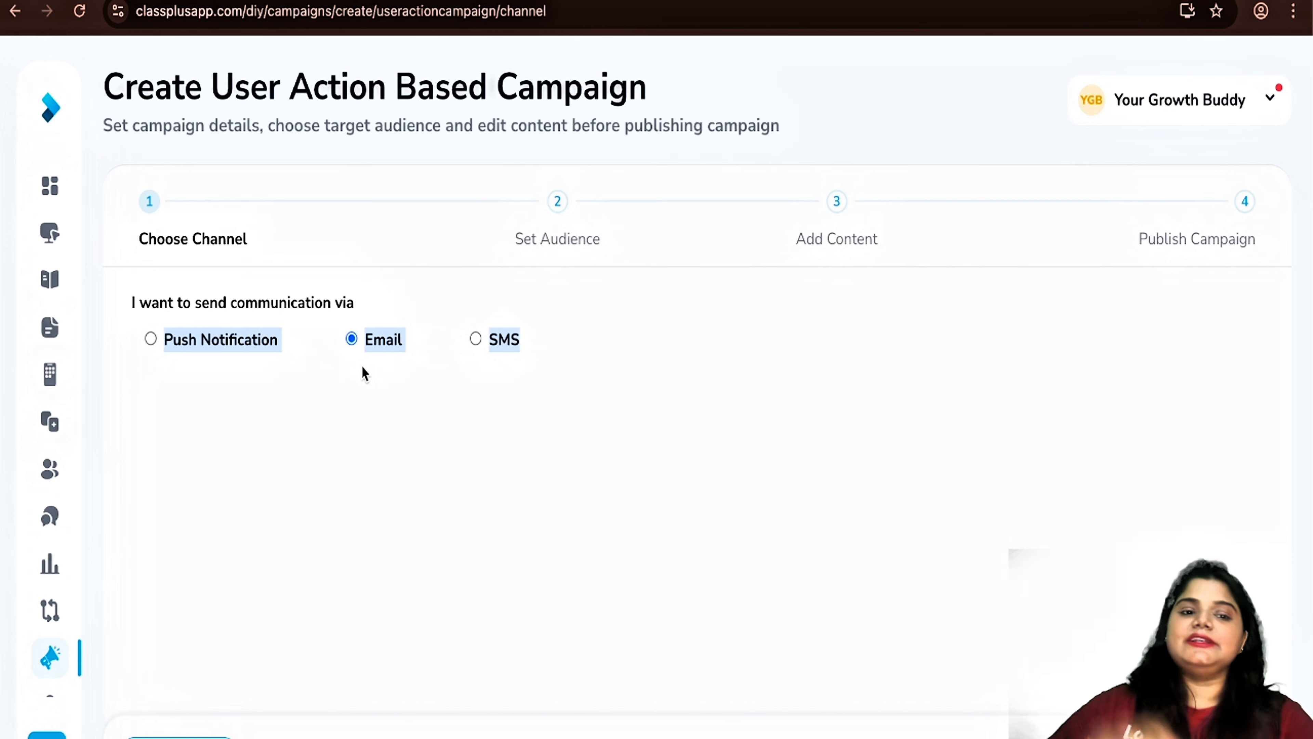
left_click(474, 340)
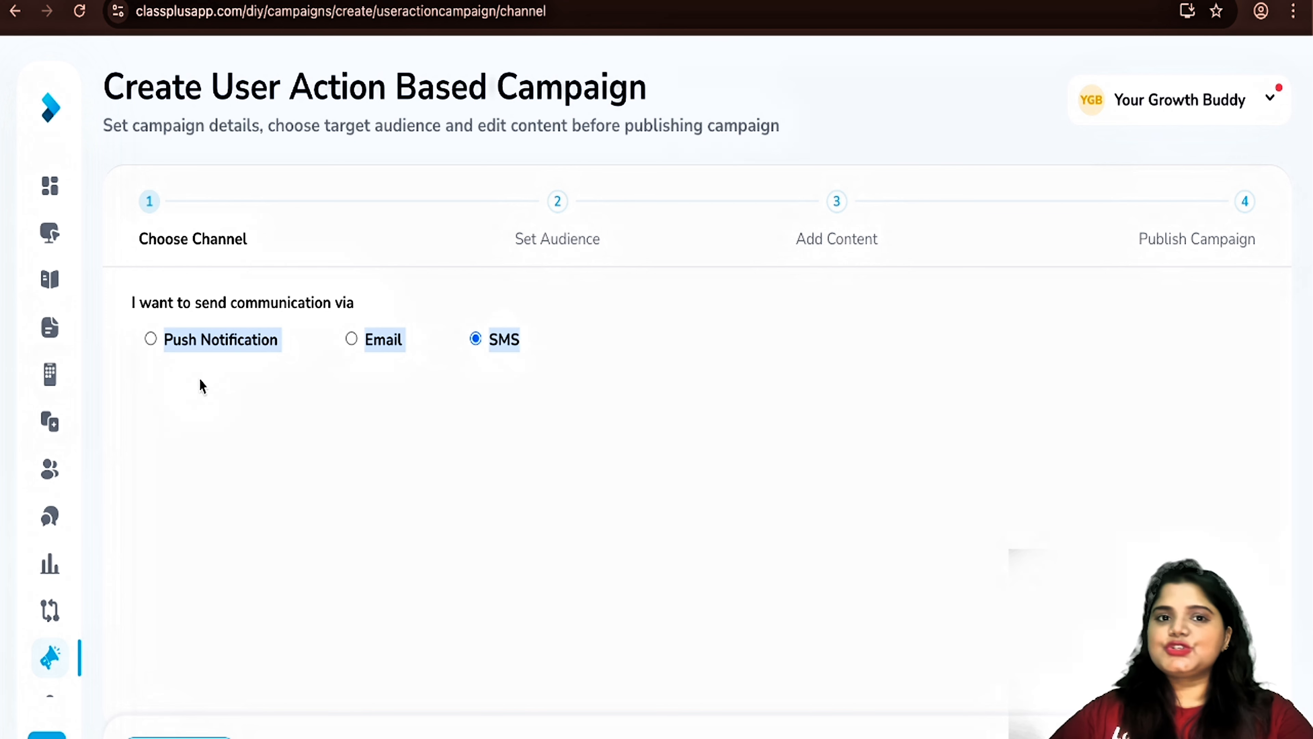
left_click(151, 340)
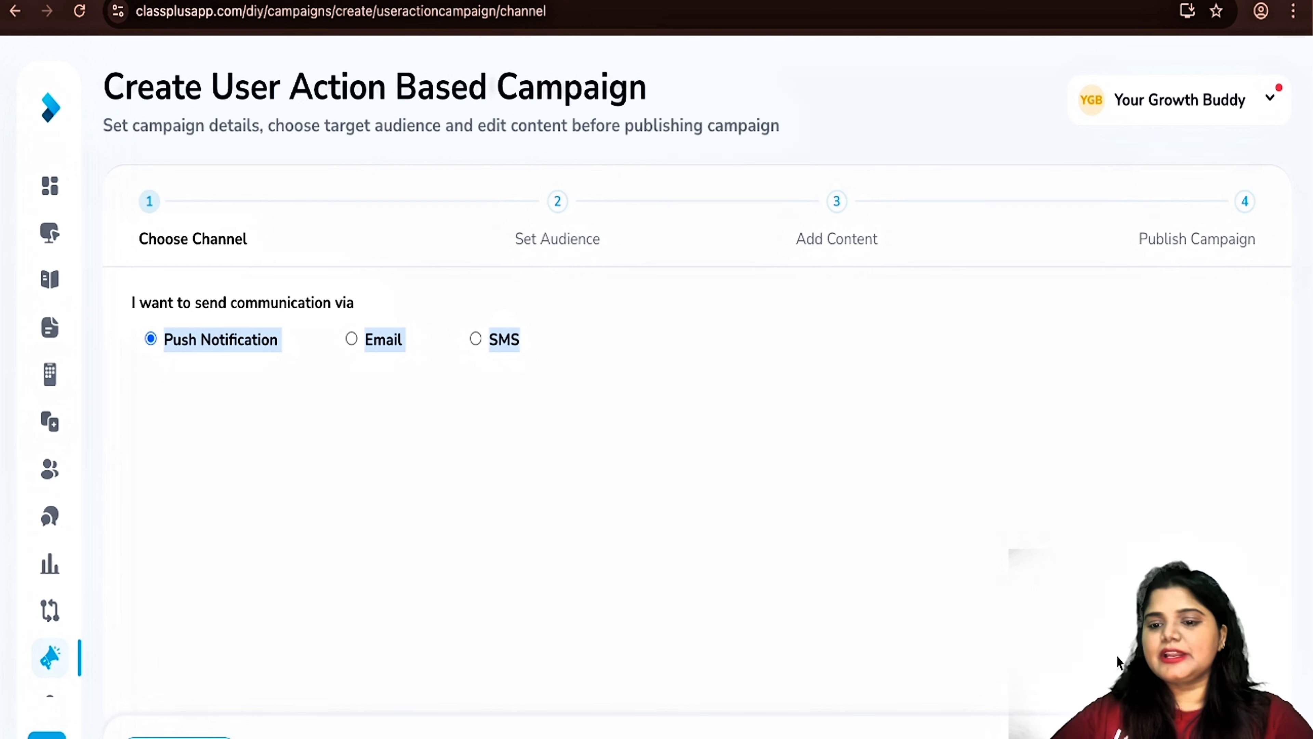
left_click(1209, 735)
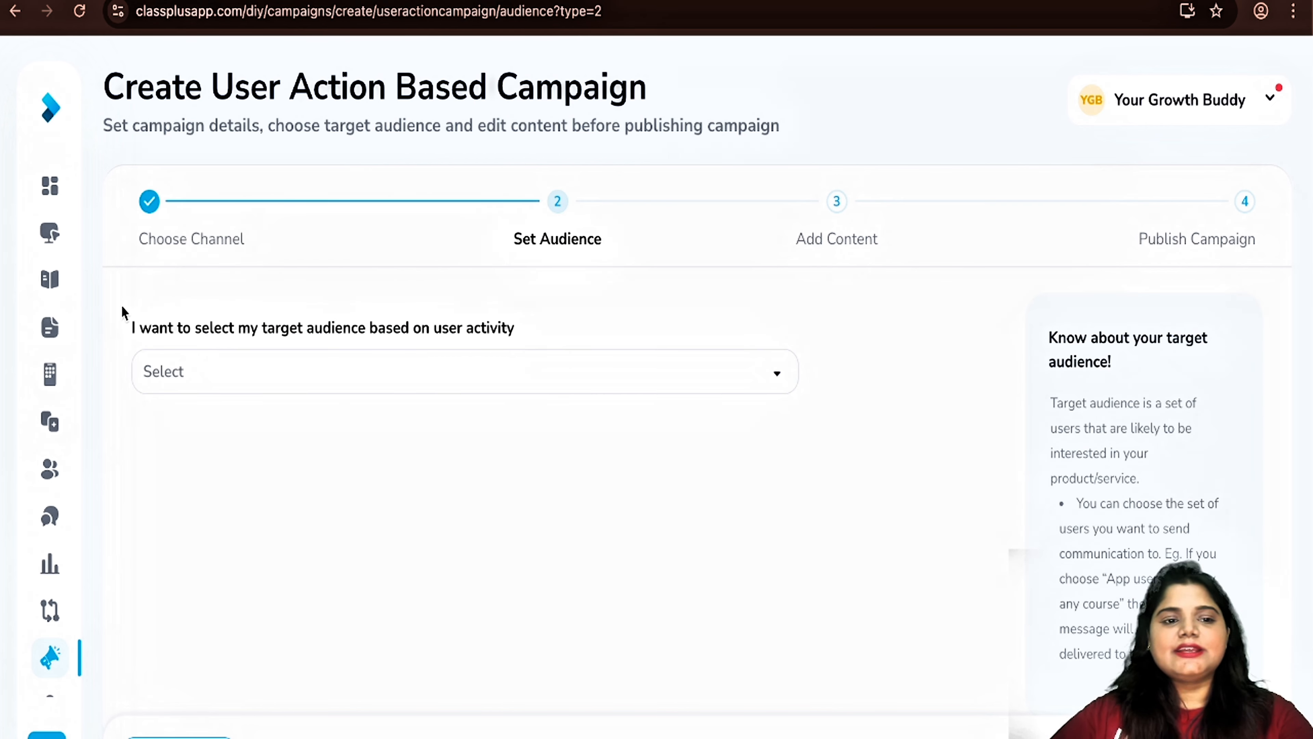
Step: Set the target audience's user activity to "When app user visits a course page once"
left_click_drag(121, 310, 466, 346)
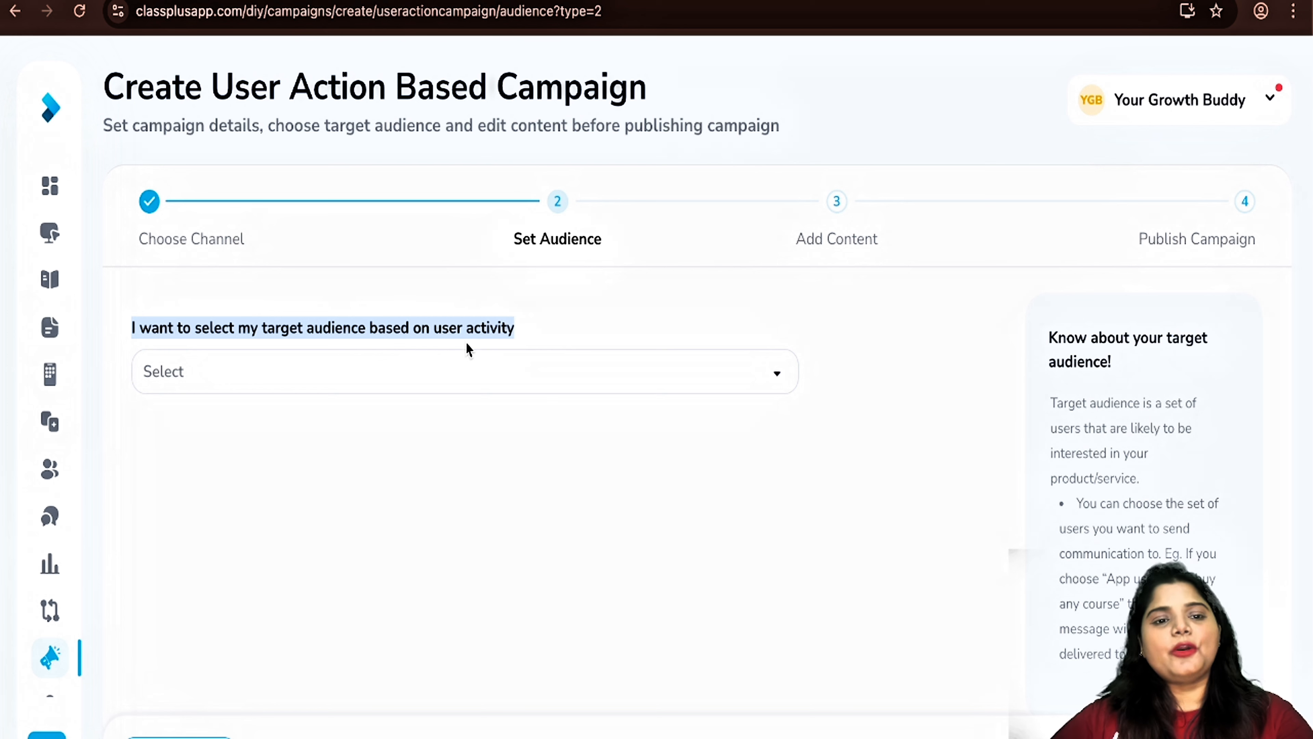
left_click(441, 387)
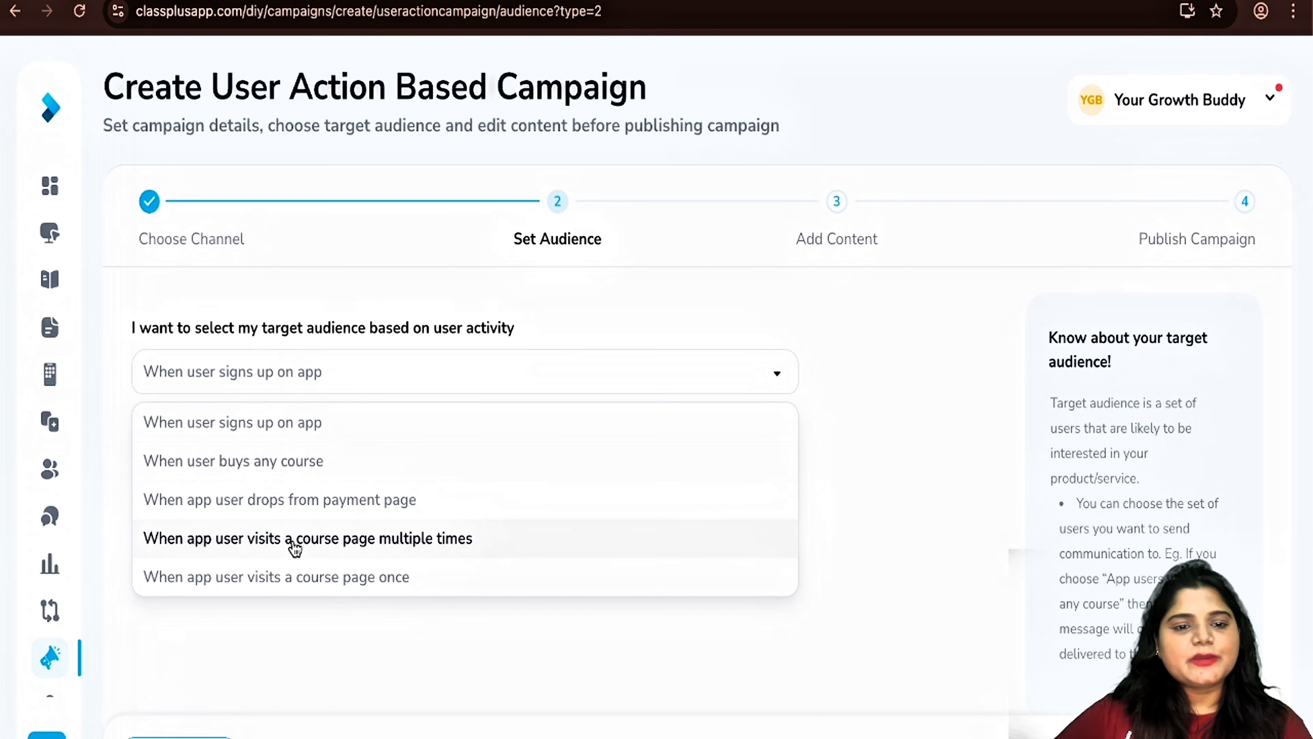
left_click(236, 586)
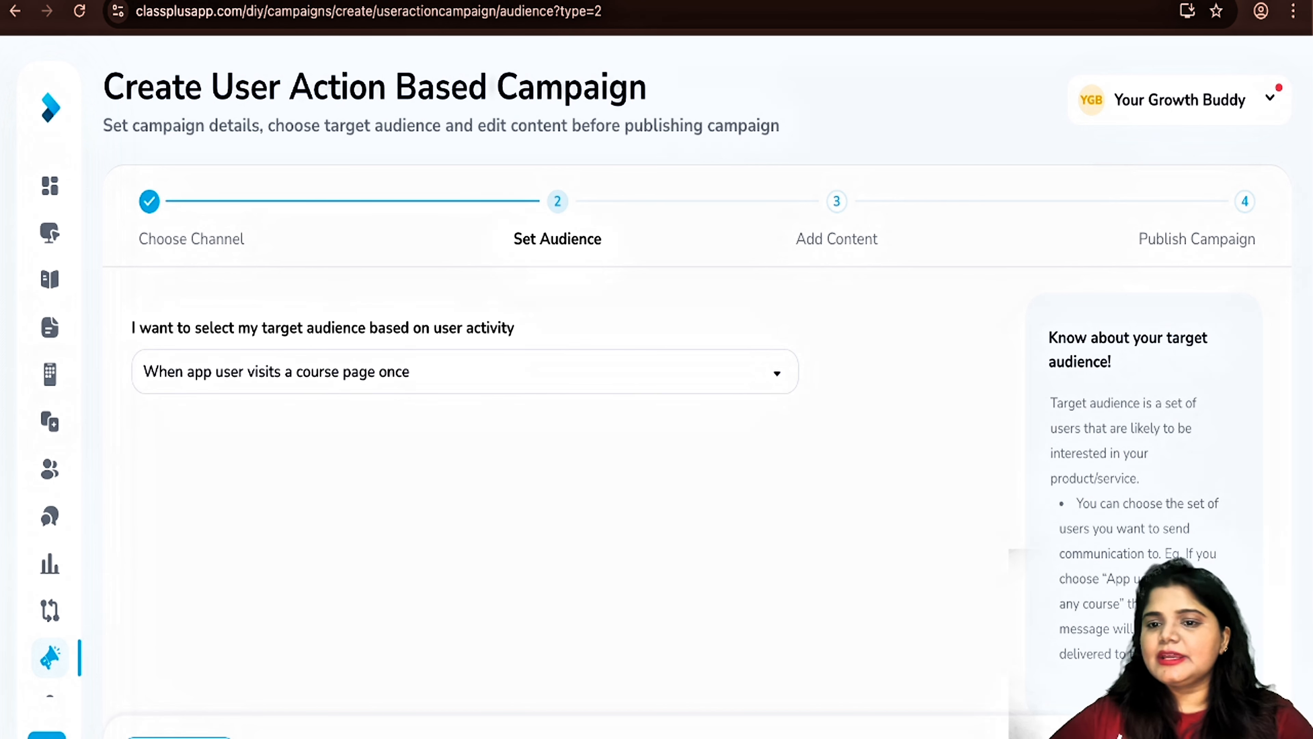
Step: Highlight the definition of a target audience and the note on choosing recipients in the audience guidance
scroll(708, 362, "down", 1)
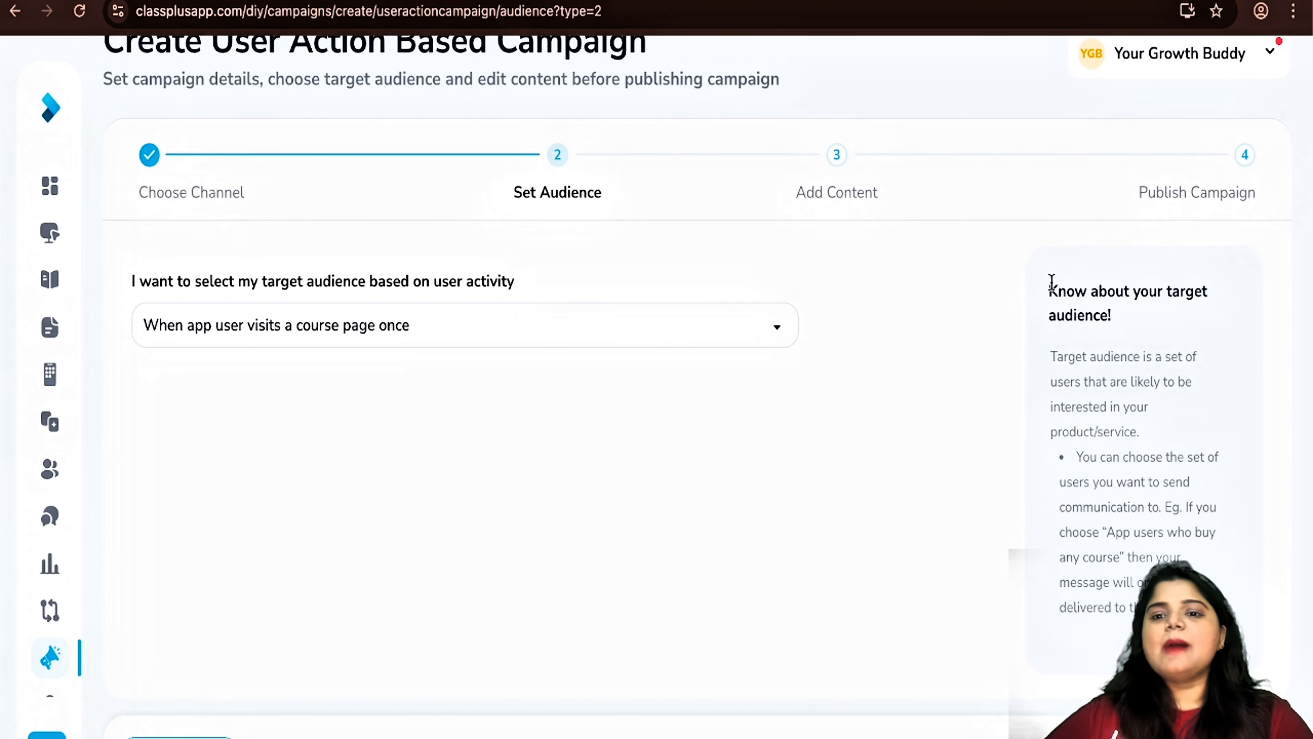
left_click_drag(1047, 290, 1197, 429)
left_click(1049, 351)
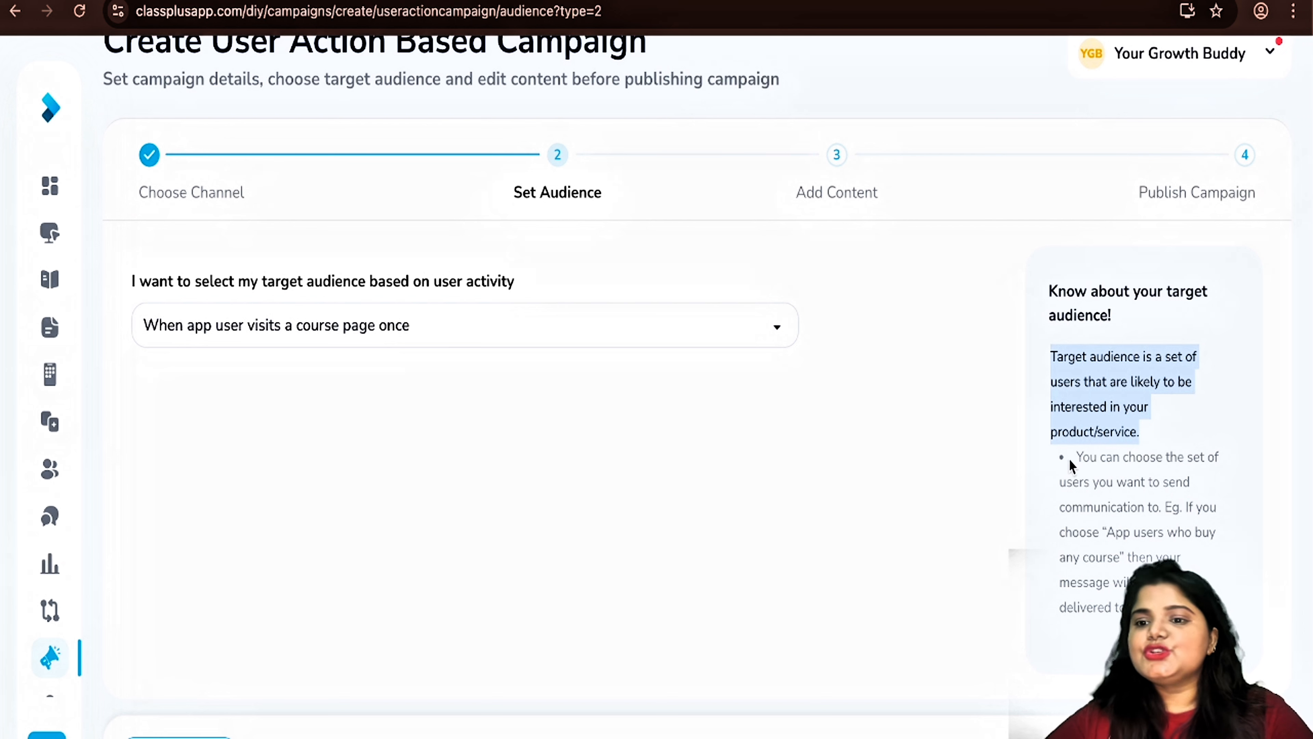
left_click_drag(1075, 455, 1178, 584)
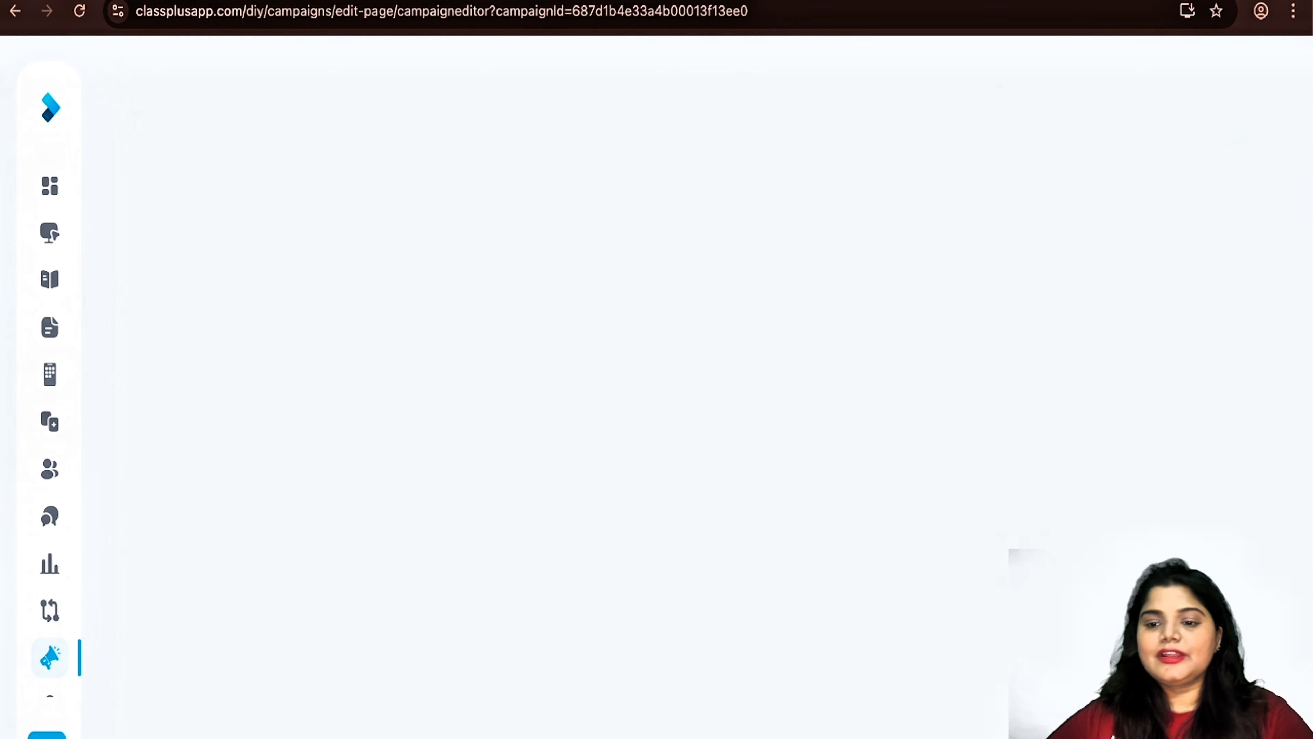
Step: Write the push notification title with the firstName username placeholder followed by "Hi Student"
left_click(397, 452)
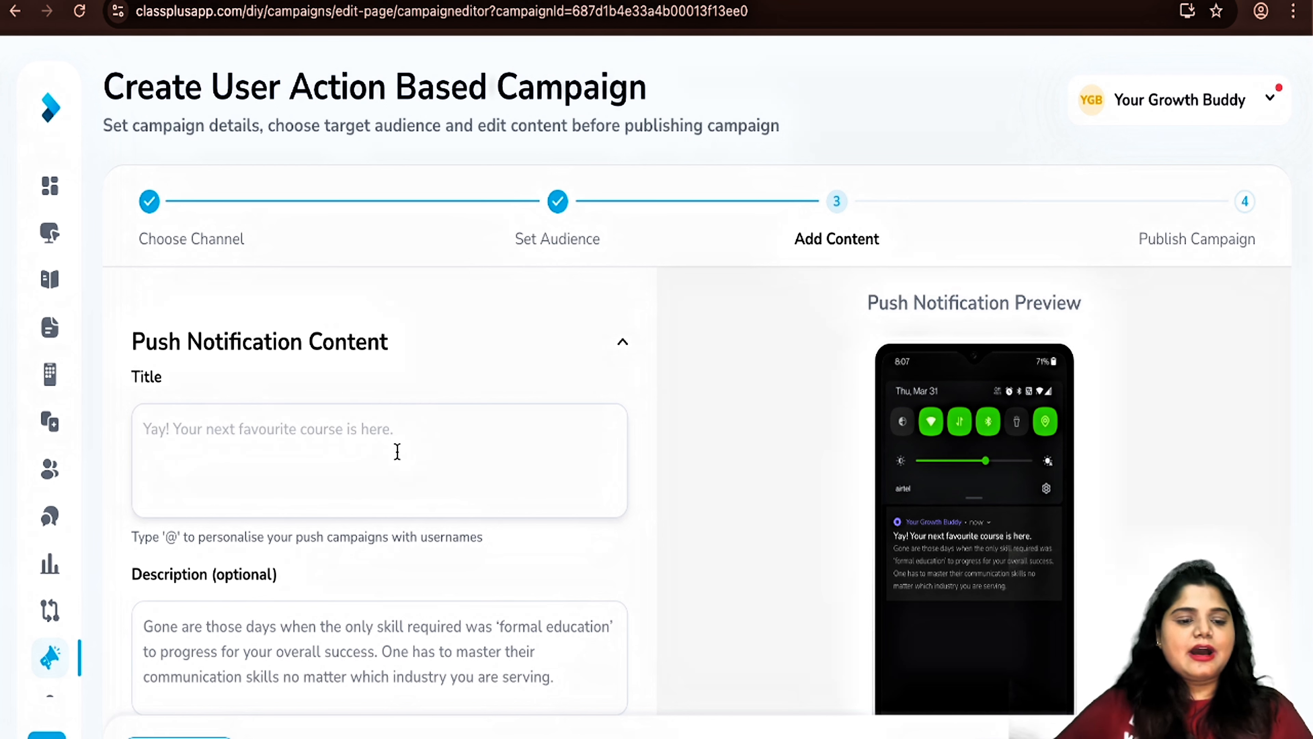
type("@")
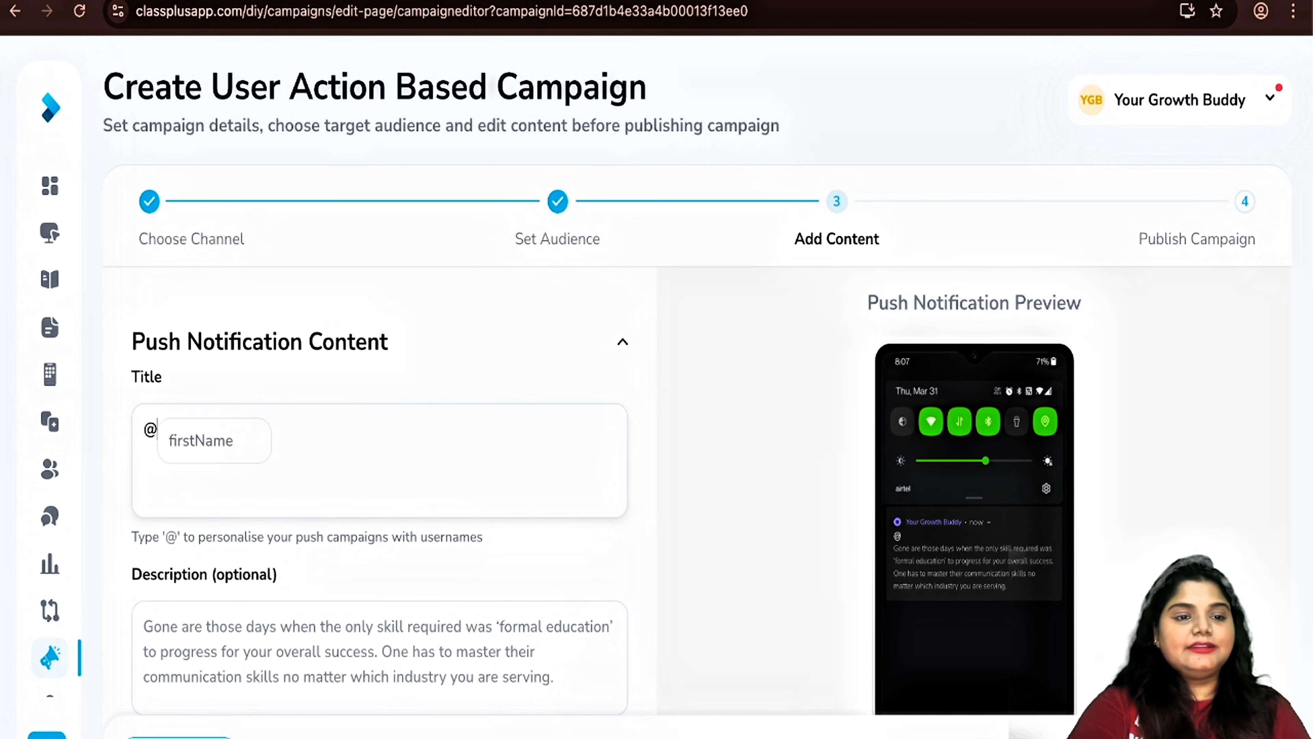
left_click(199, 448)
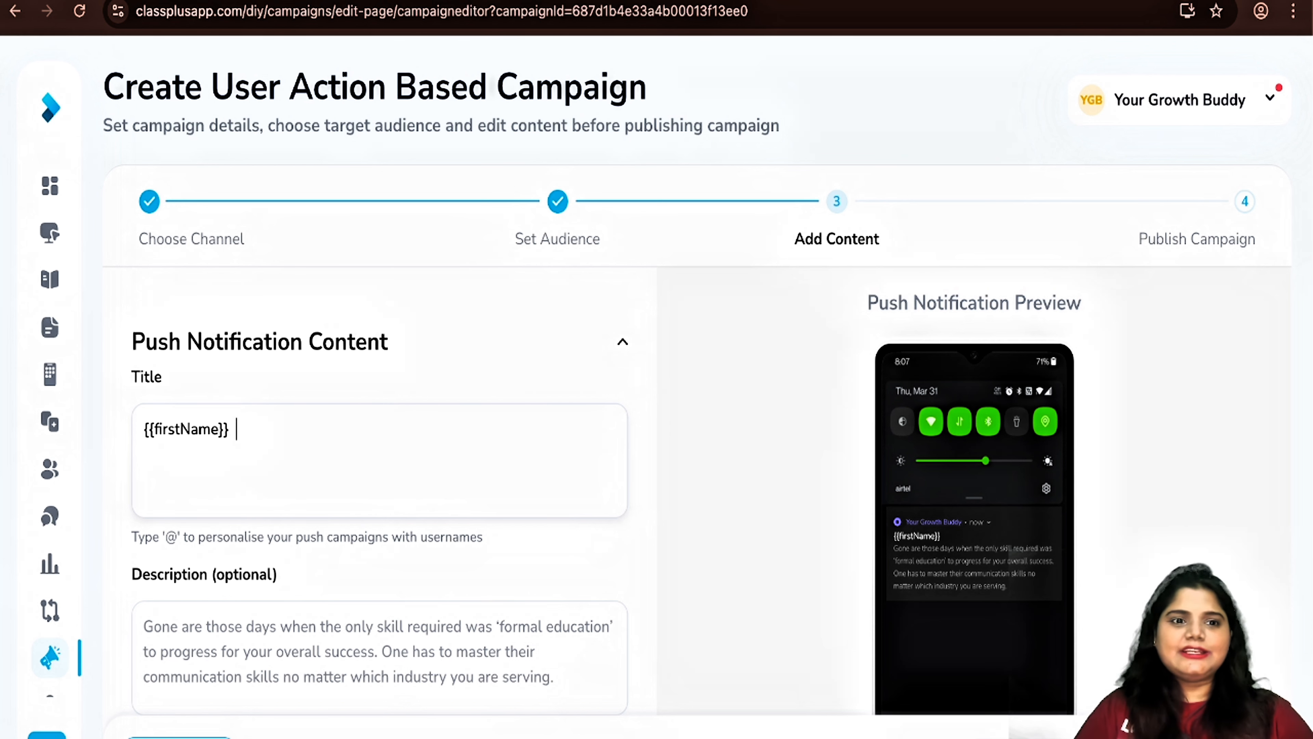
type("Hi Student")
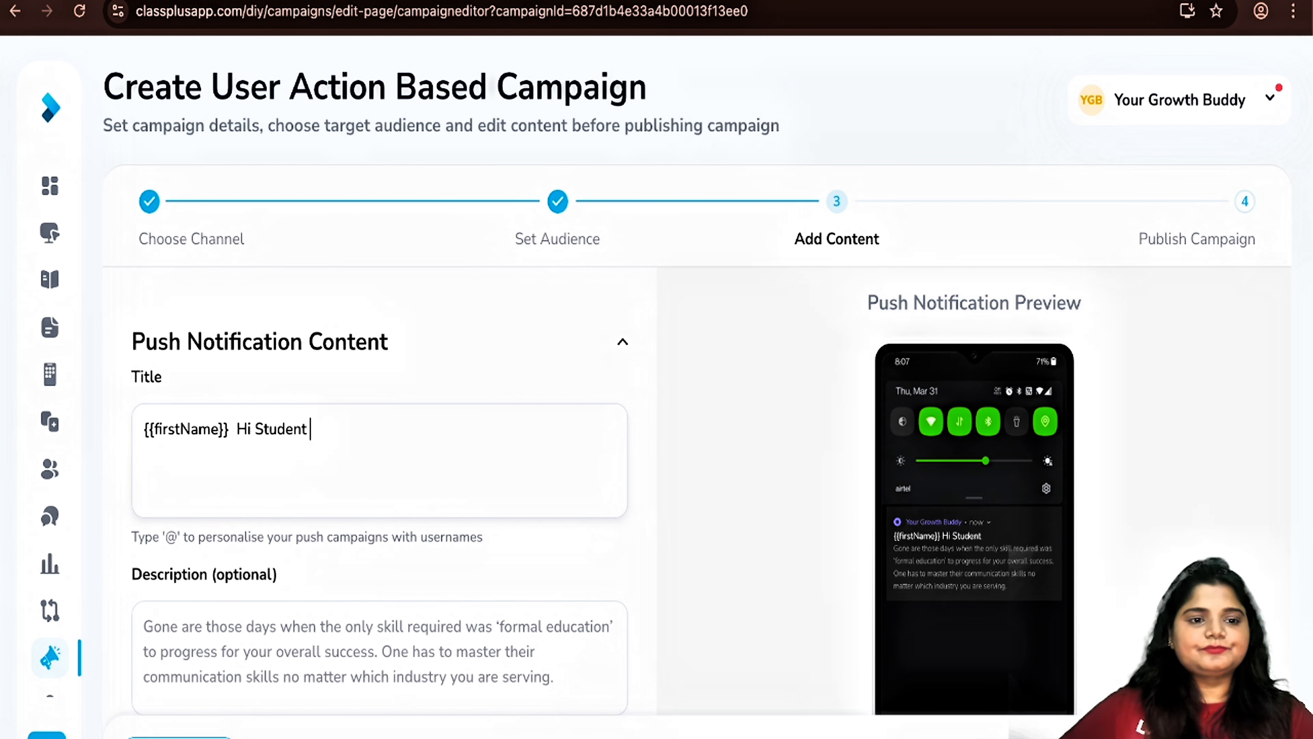
left_click(183, 656)
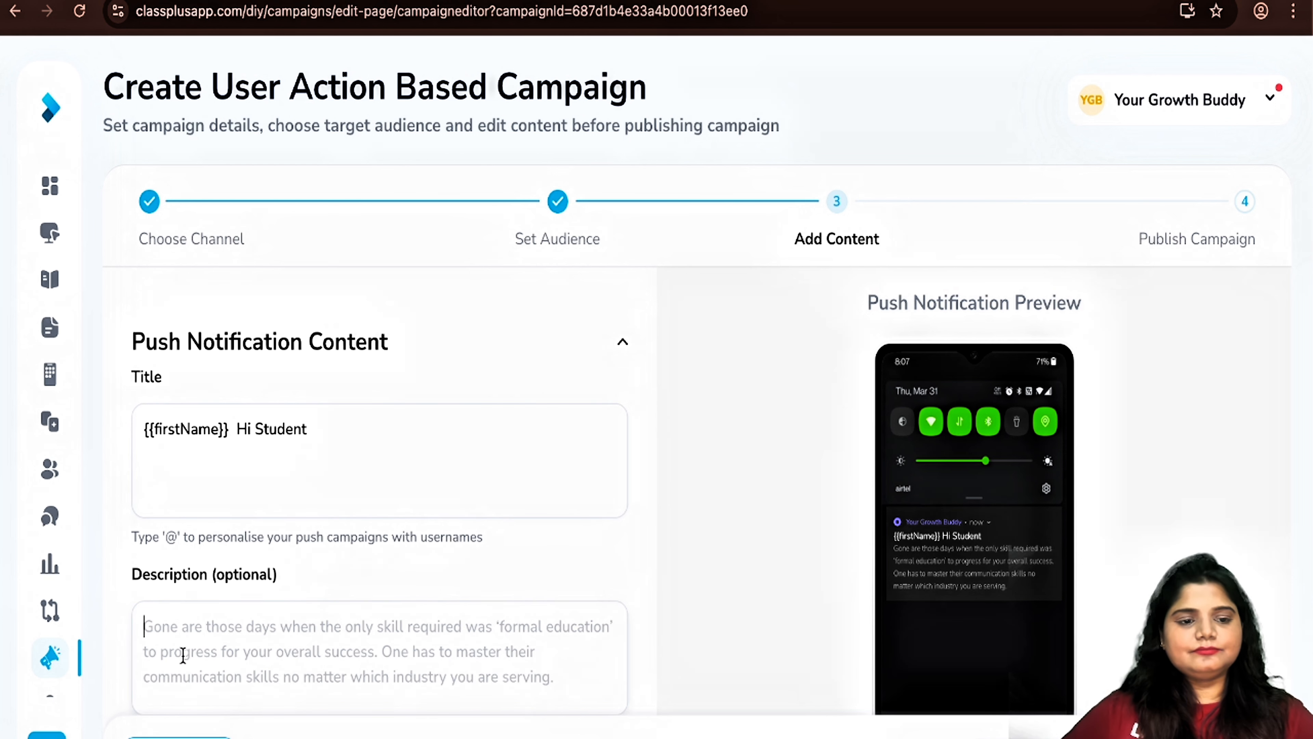
type("Than")
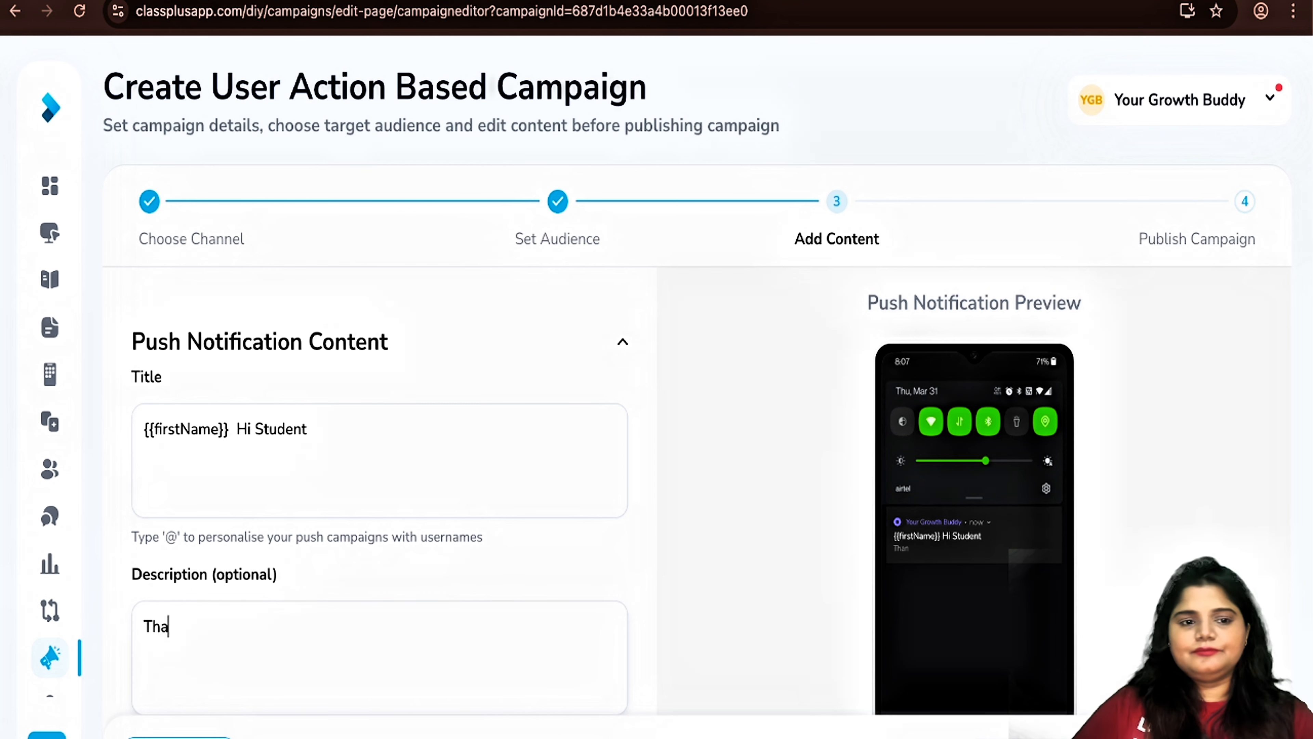
key("BackSpace")
key("BackSpace")
key("BackSpace")
key("BackSpace")
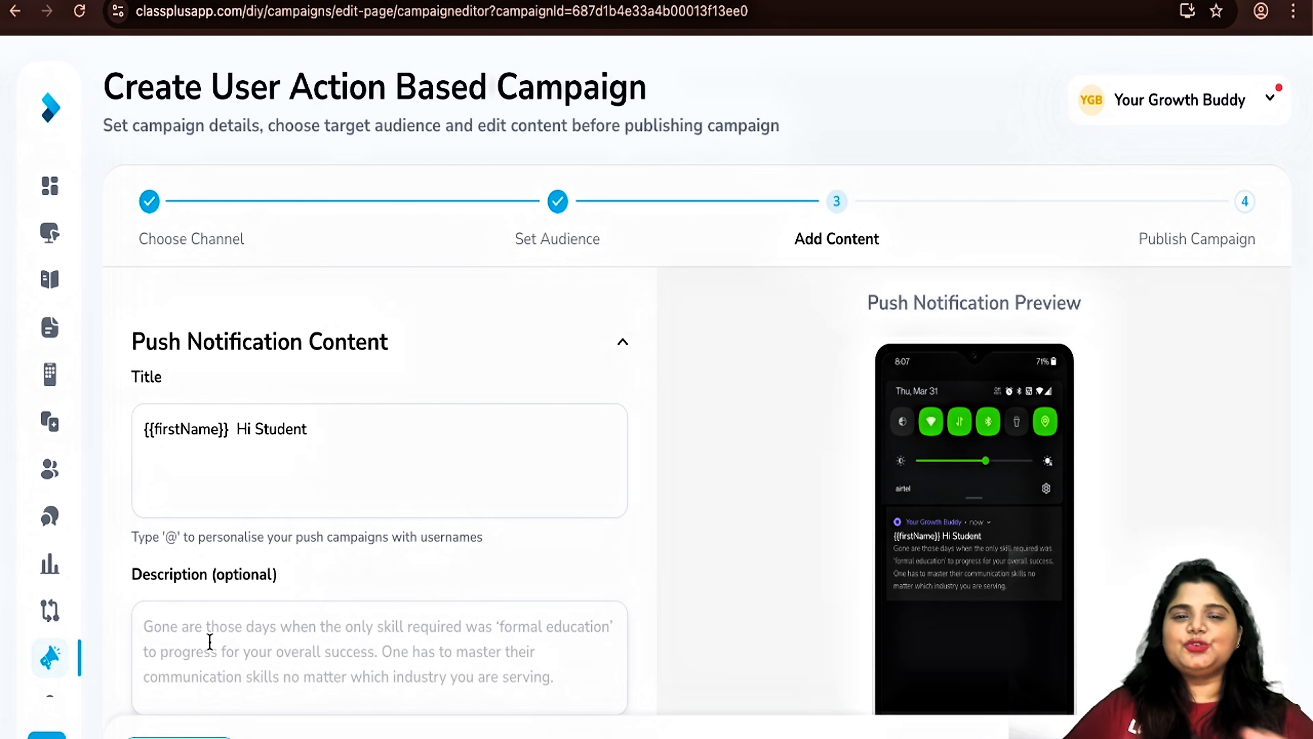
Step: Search the web for "chat gpt" in a new browser tab and open ChatGPT through OpenAI's Introducing ChatGPT page
key("super+t")
type("chat gpt")
key("Return")
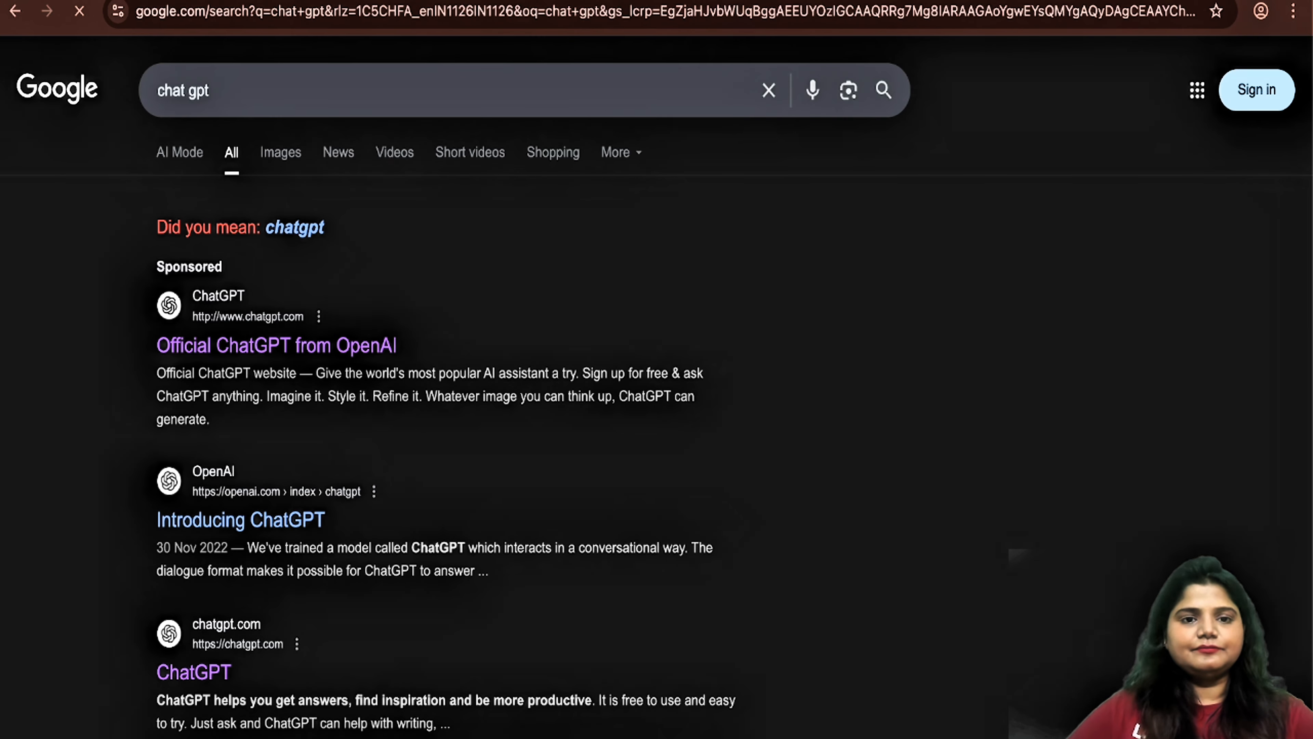
left_click(194, 521)
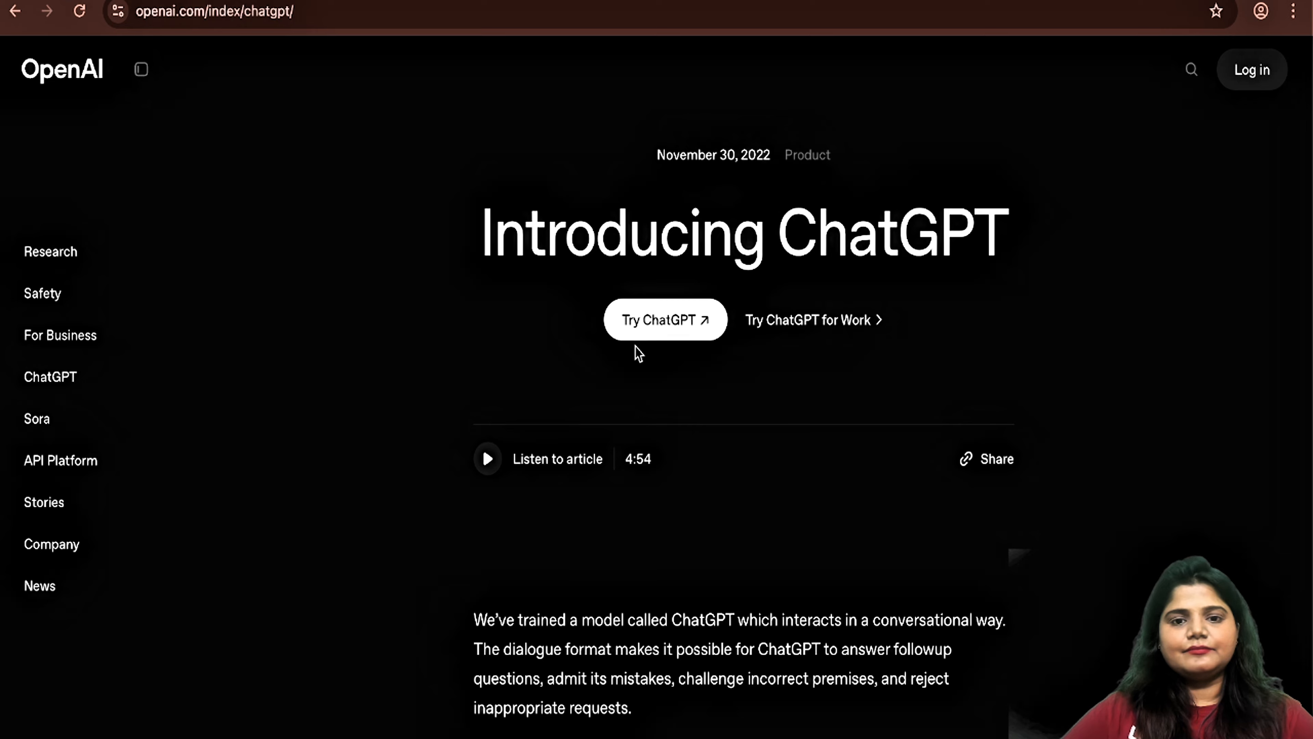
left_click(644, 322)
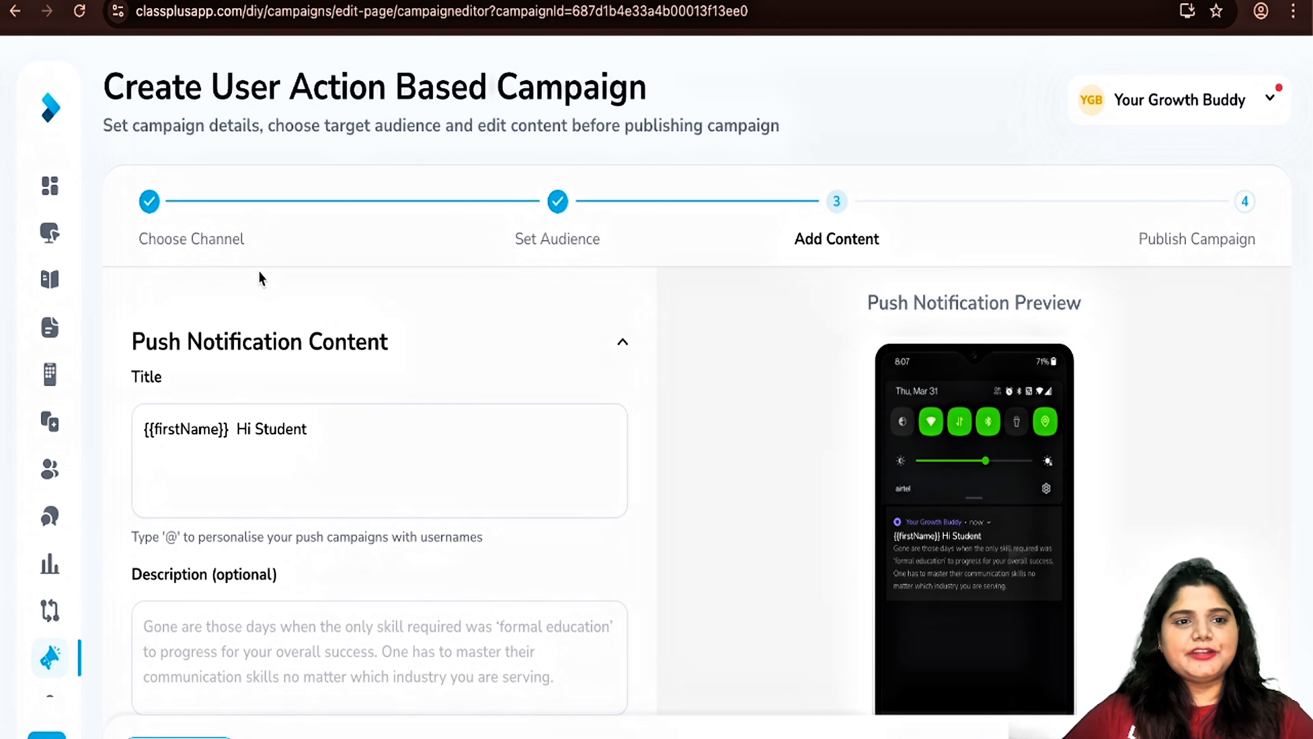
Step: Ask ChatGPT, under the copied heading "Create User Action Based Campaign", to "Write a campaign message for students who checked course but did not buy it ."
left_click_drag(105, 85, 708, 93)
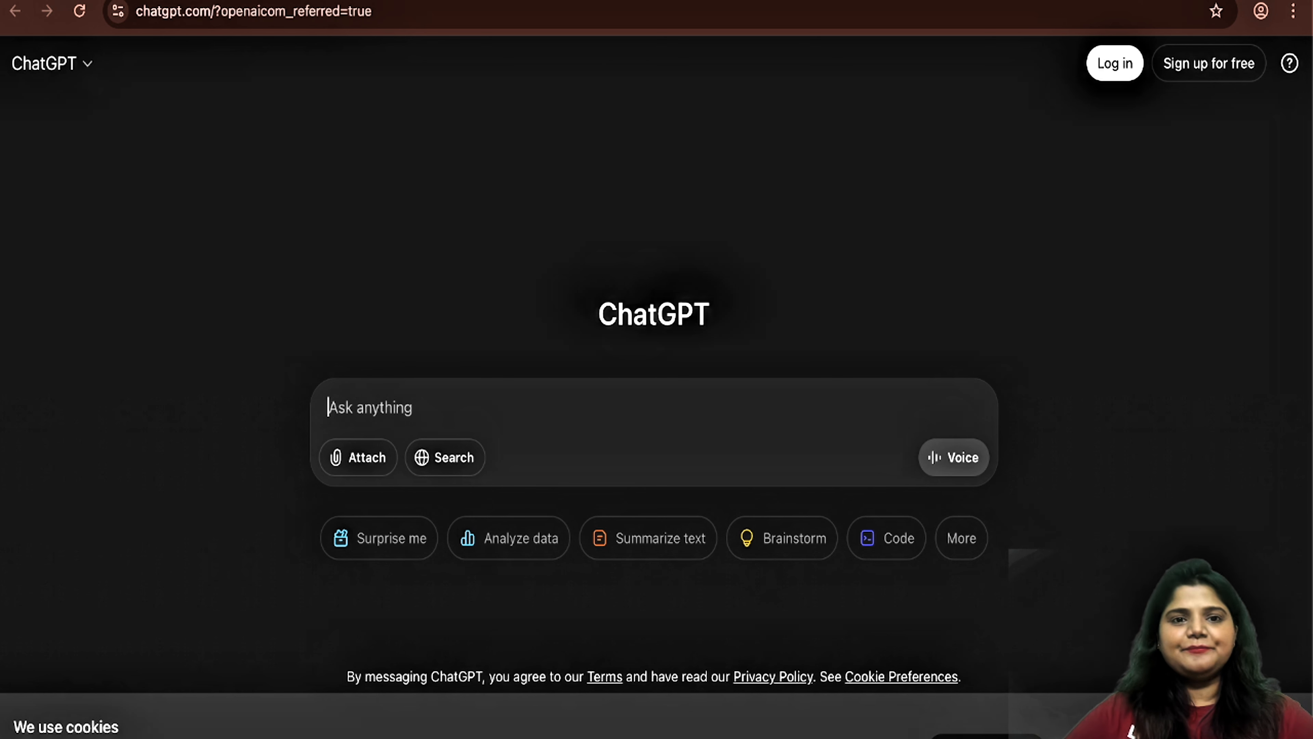
type("Create User Action Based Campaign")
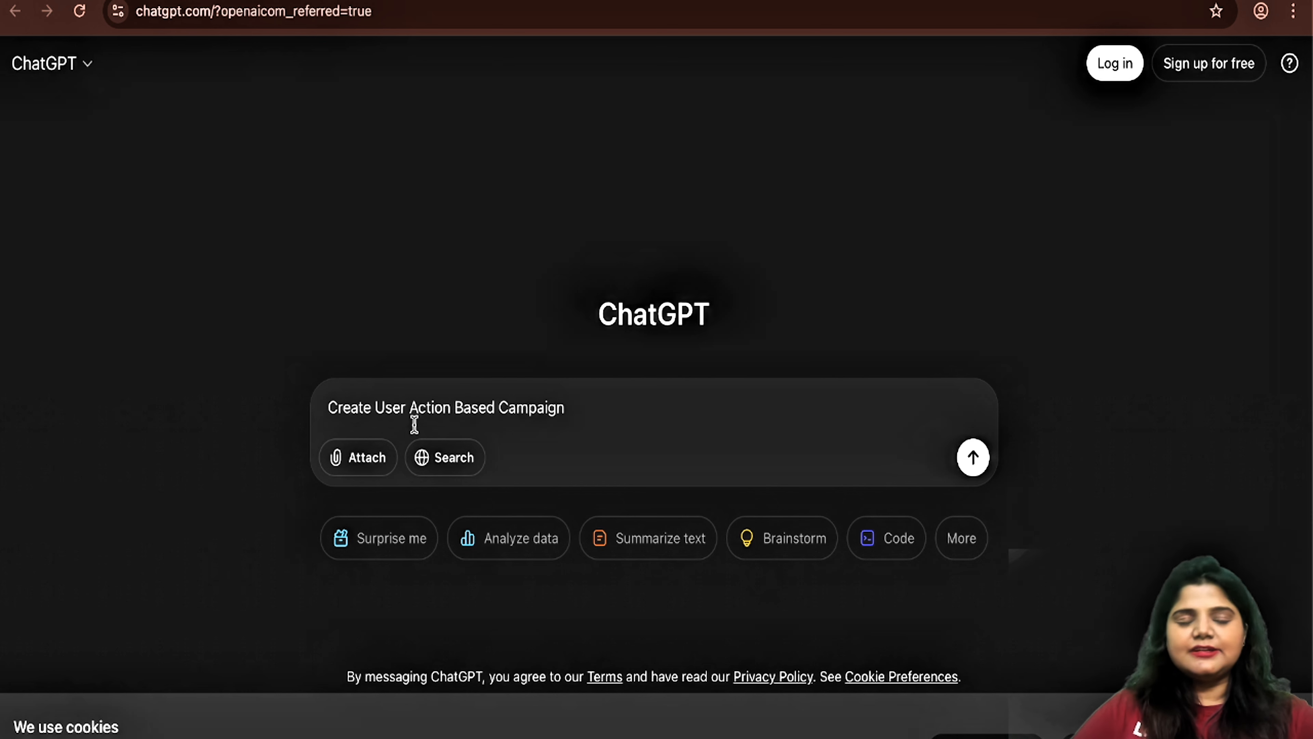
key("shift+Return")
type("Write a campa")
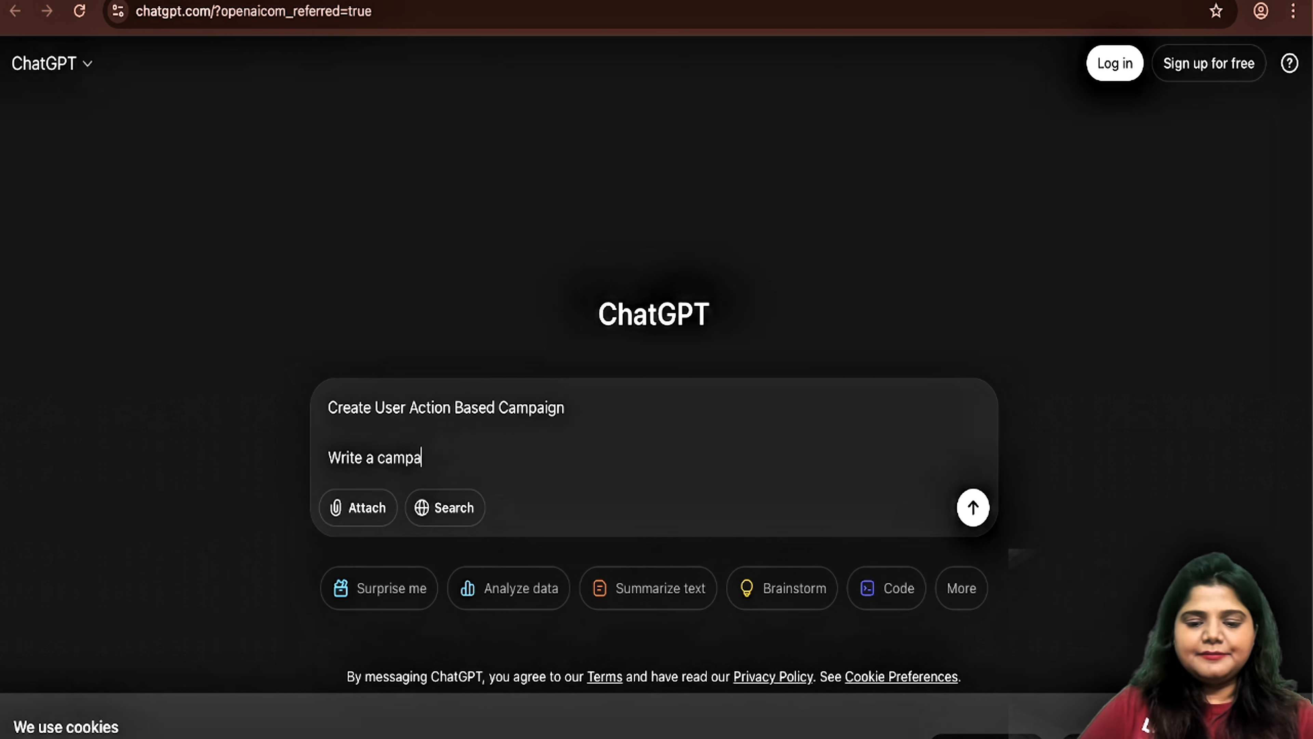
type("ign message for studen")
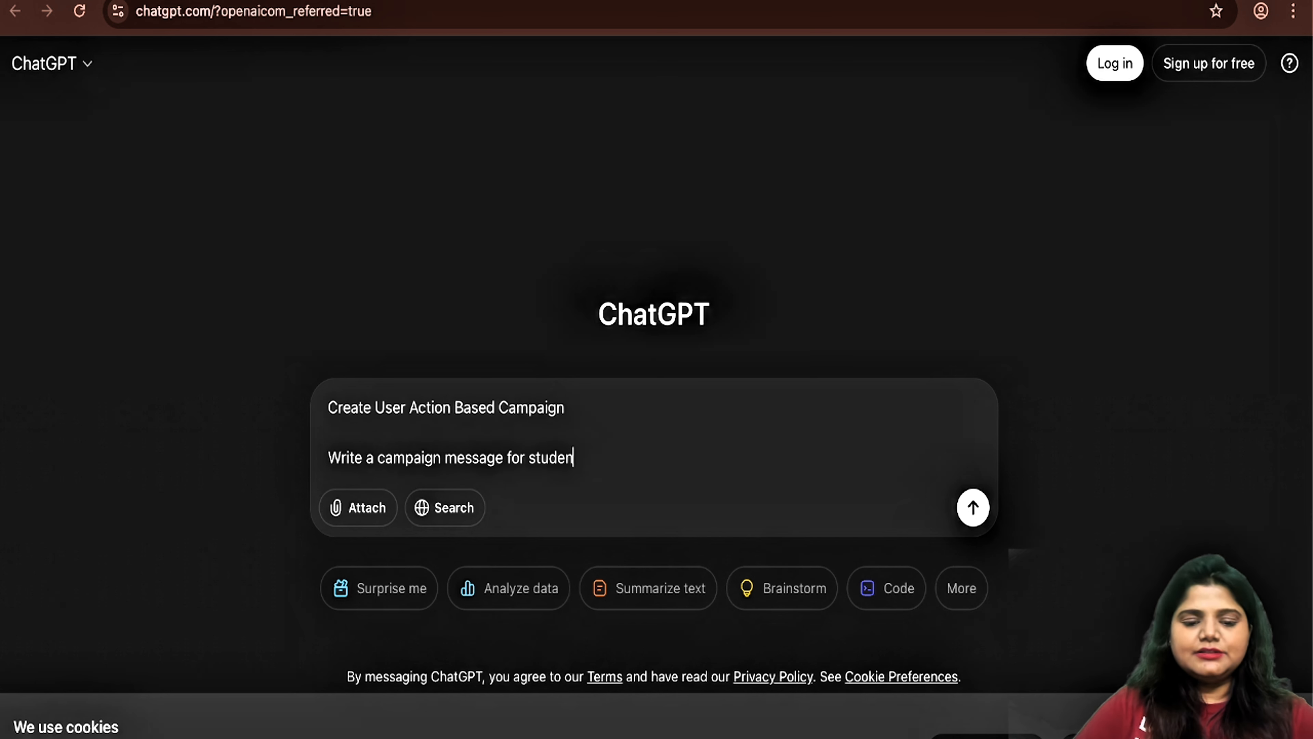
type("ts who ch")
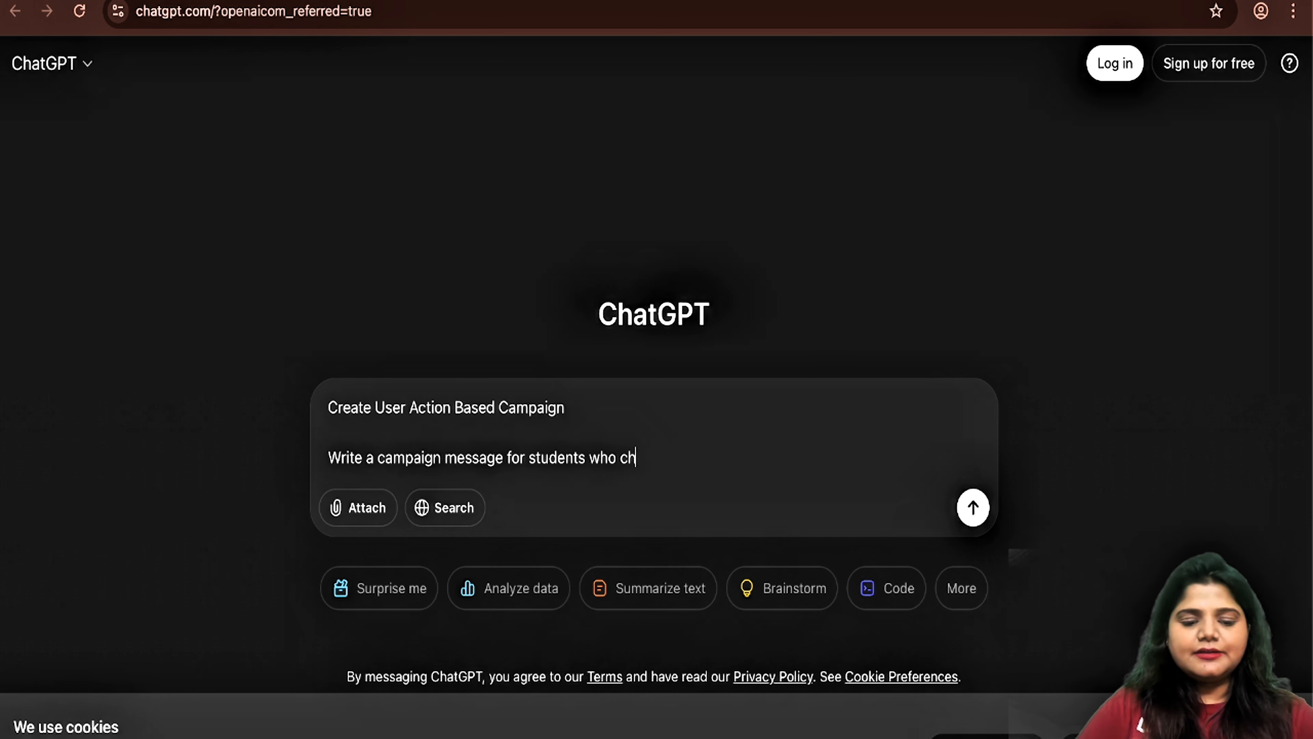
type("ecked course ")
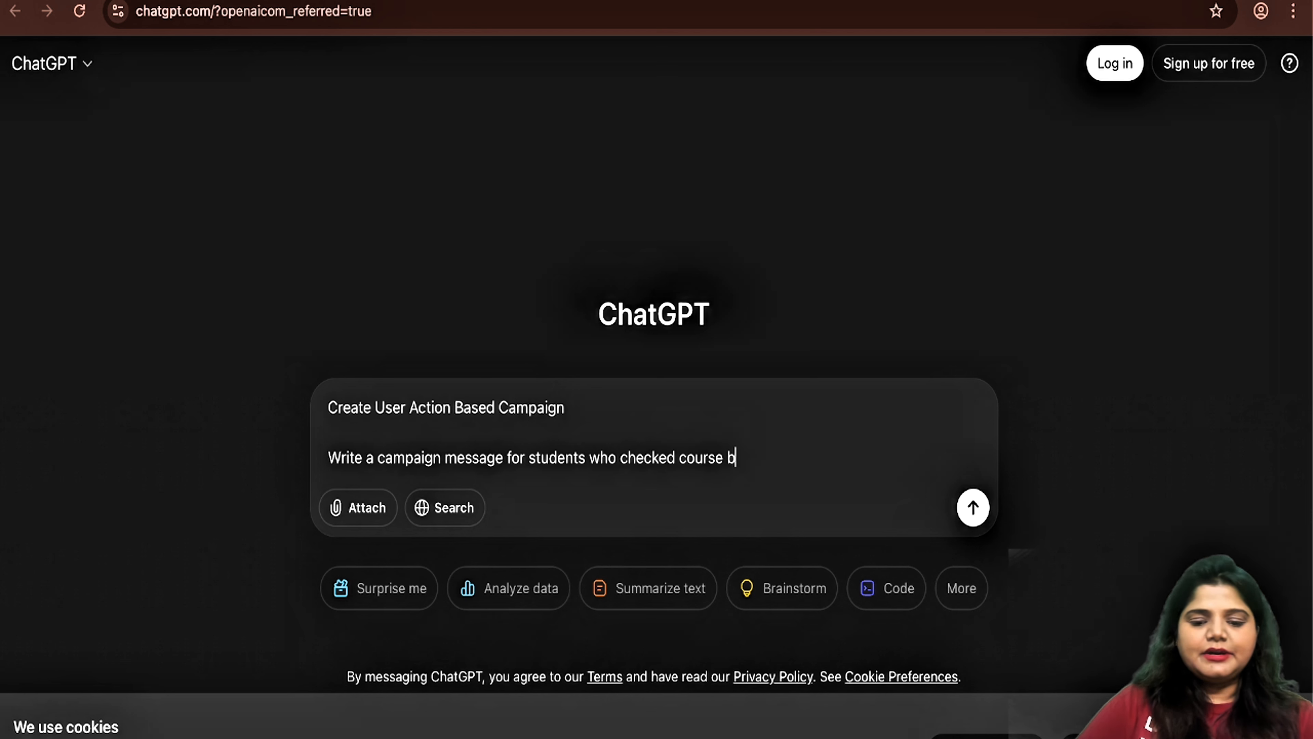
type("but did not buy it .")
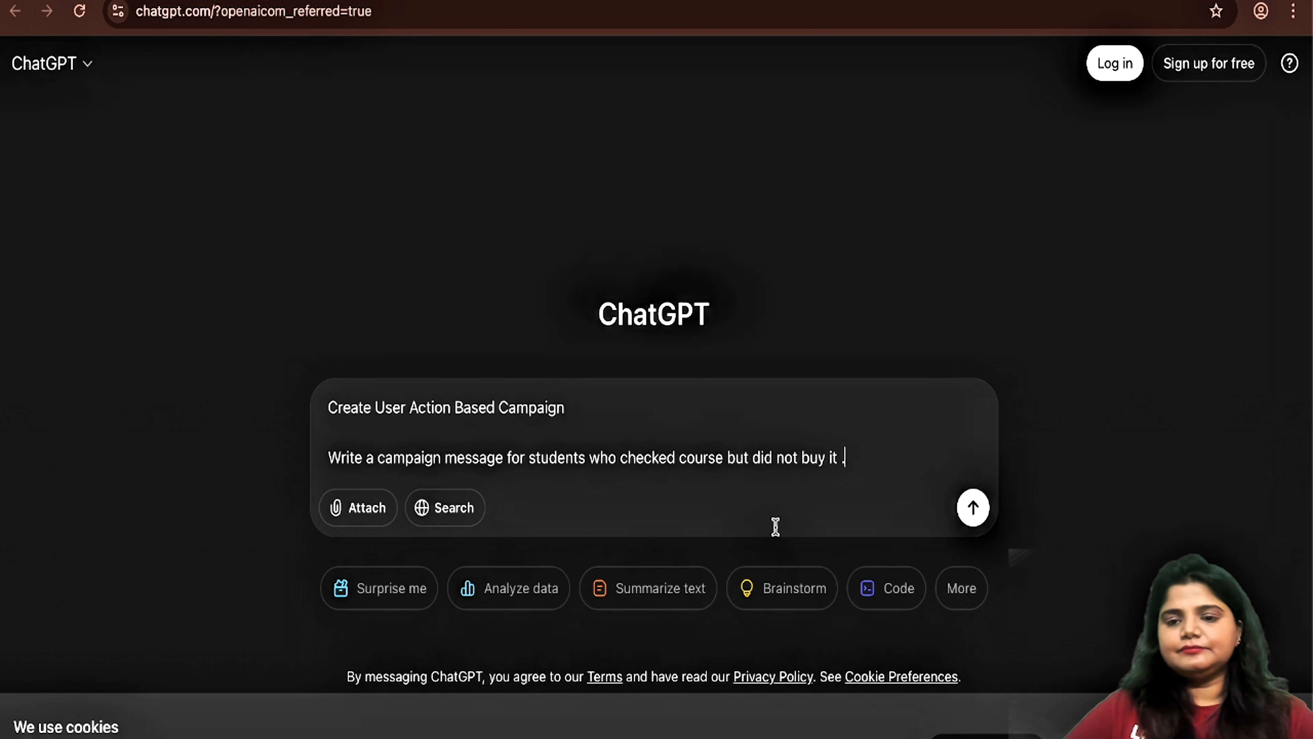
left_click(973, 507)
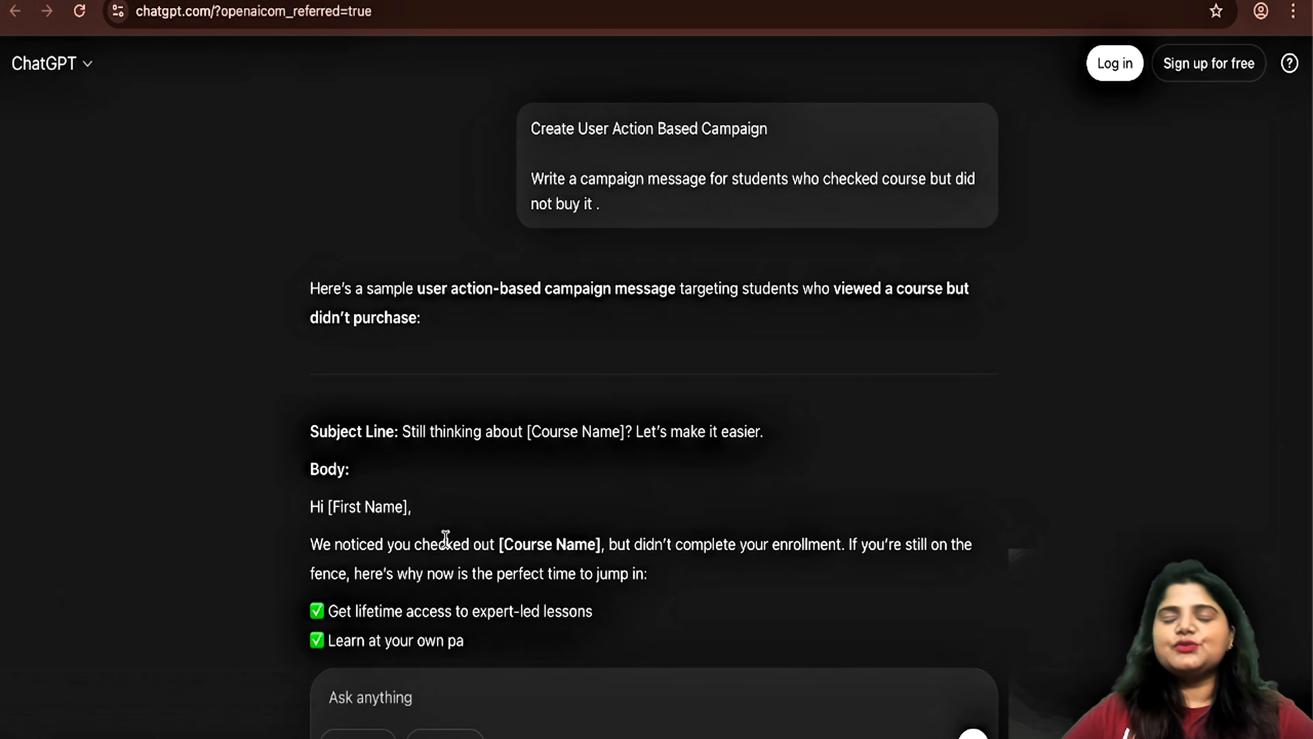
Step: Copy the phrase "We noticed you checked out [Course Name]" from the body of ChatGPT's sample message
scroll(445, 538, "down", 3)
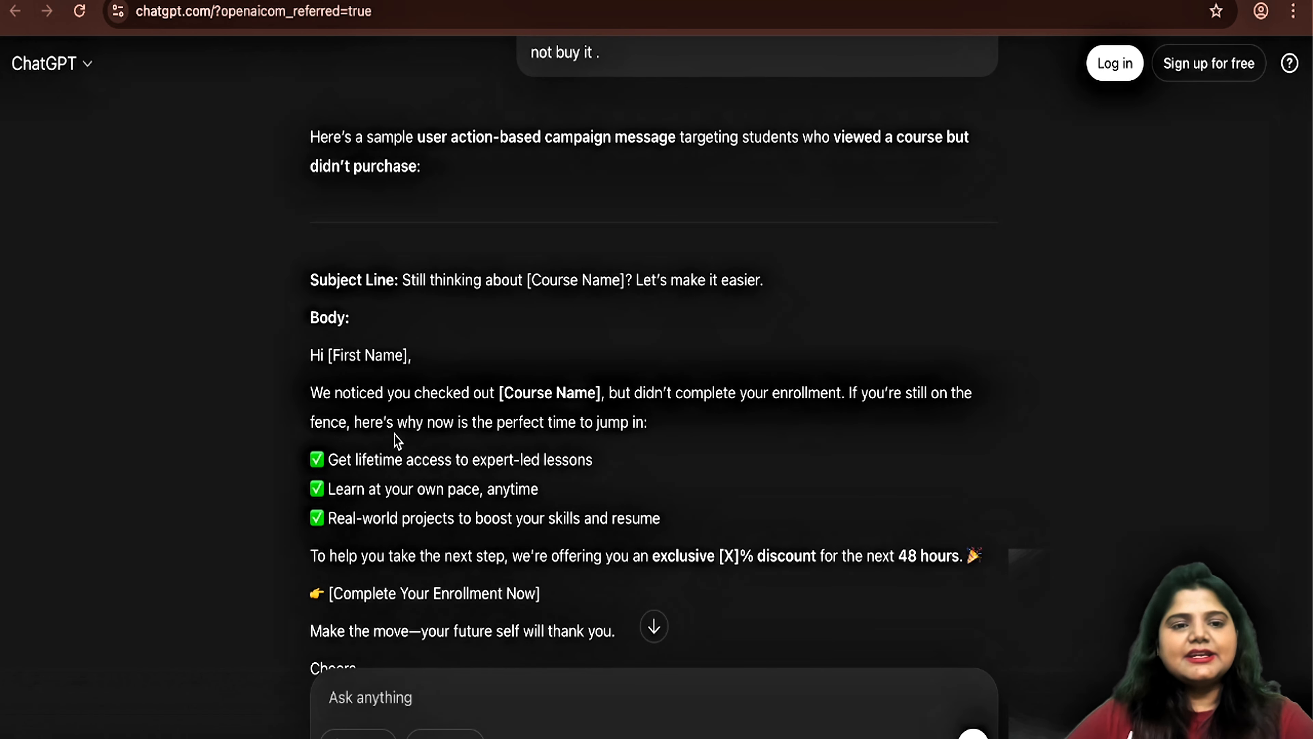
scroll(398, 434, "down", 2)
left_click_drag(309, 234, 448, 247)
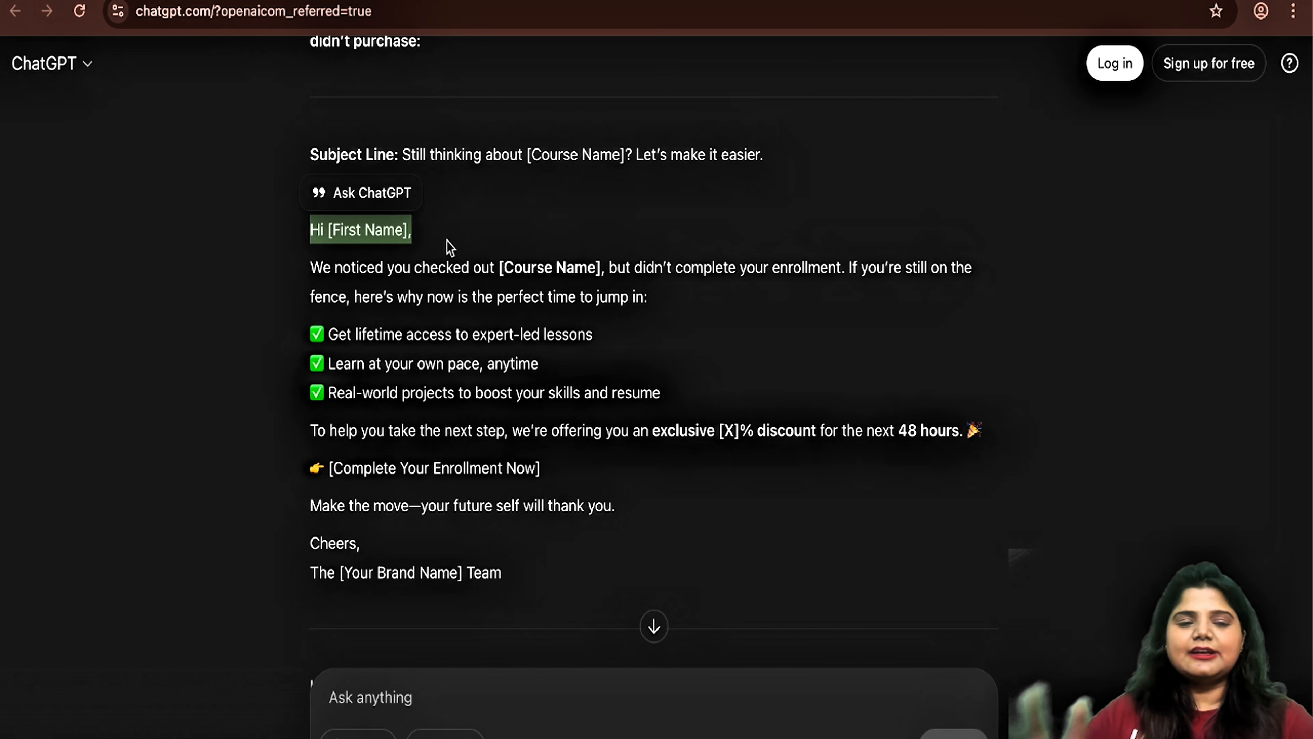
left_click(370, 286)
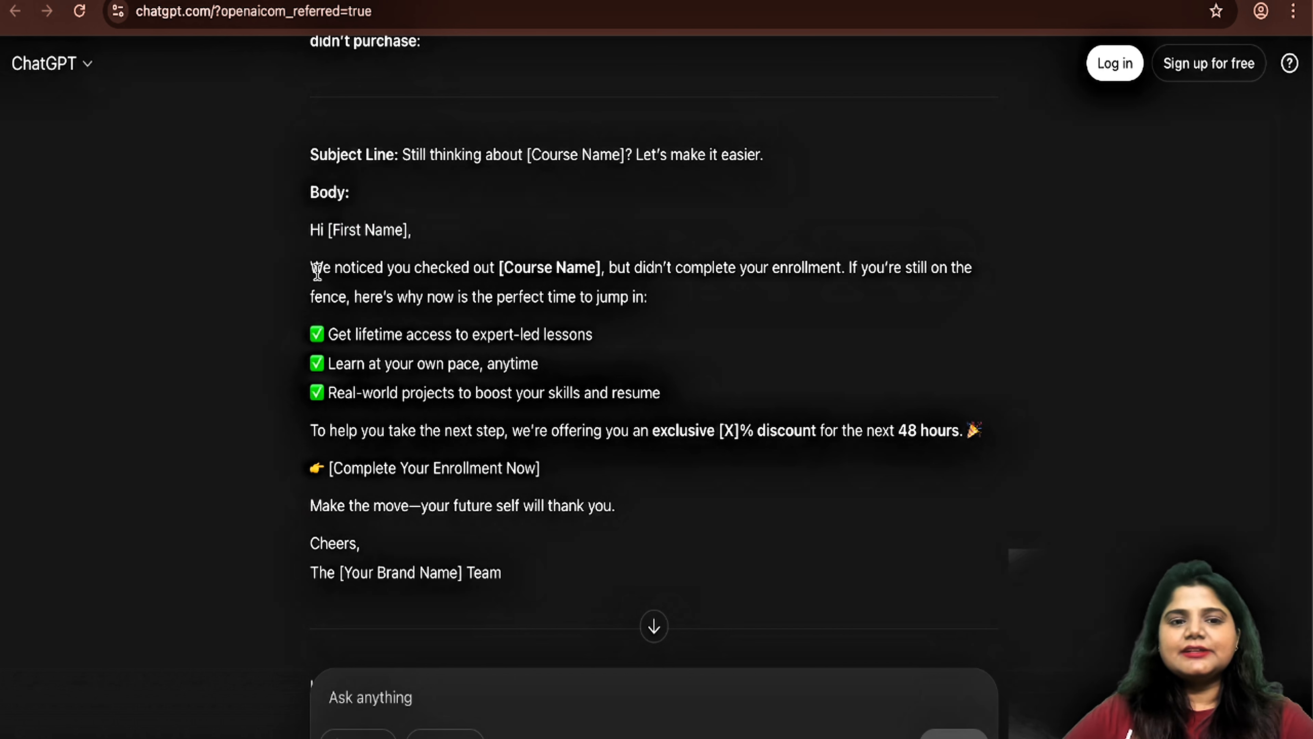
left_click_drag(313, 268, 602, 270)
key("ctrl+c")
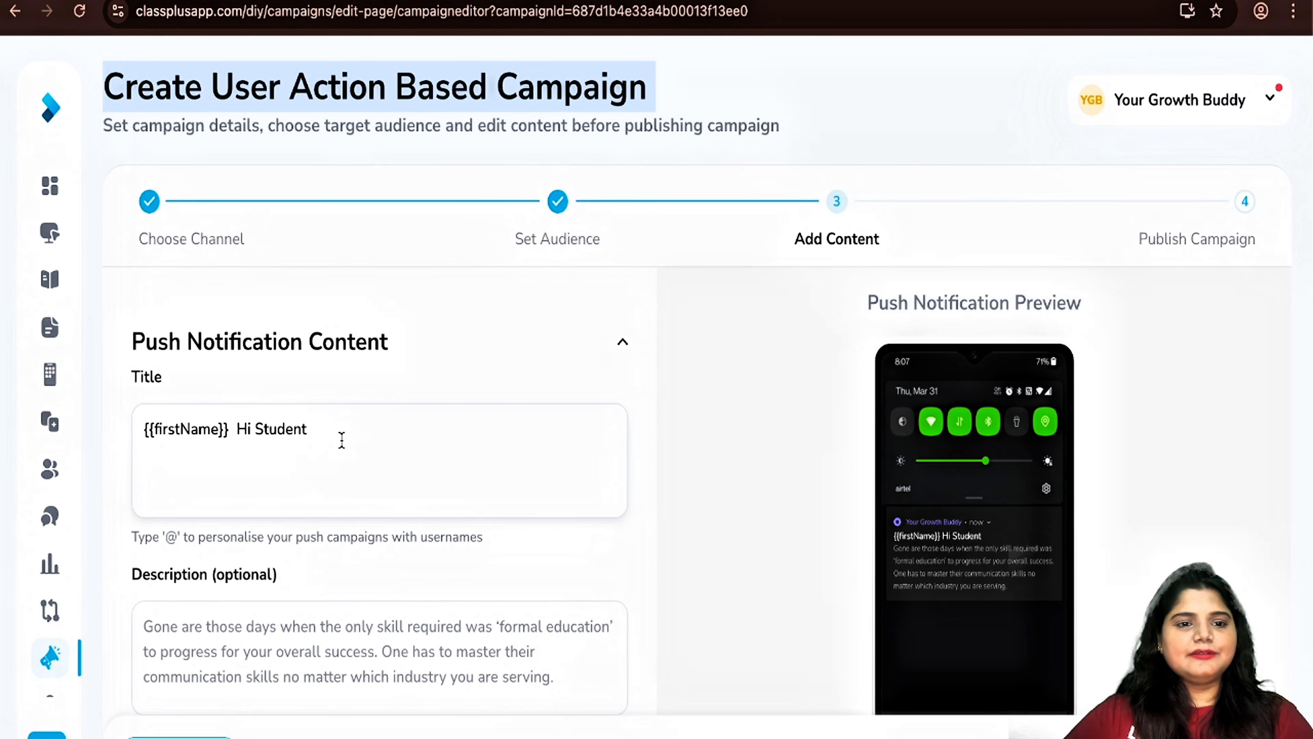
Step: Replace "Student" in the Classplus push notification title with ", We noticed you checked out [Course Name]"
left_click(341, 435)
key("BackSpace")
key("BackSpace")
key("BackSpace")
key("BackSpace")
key("BackSpace")
key("BackSpace")
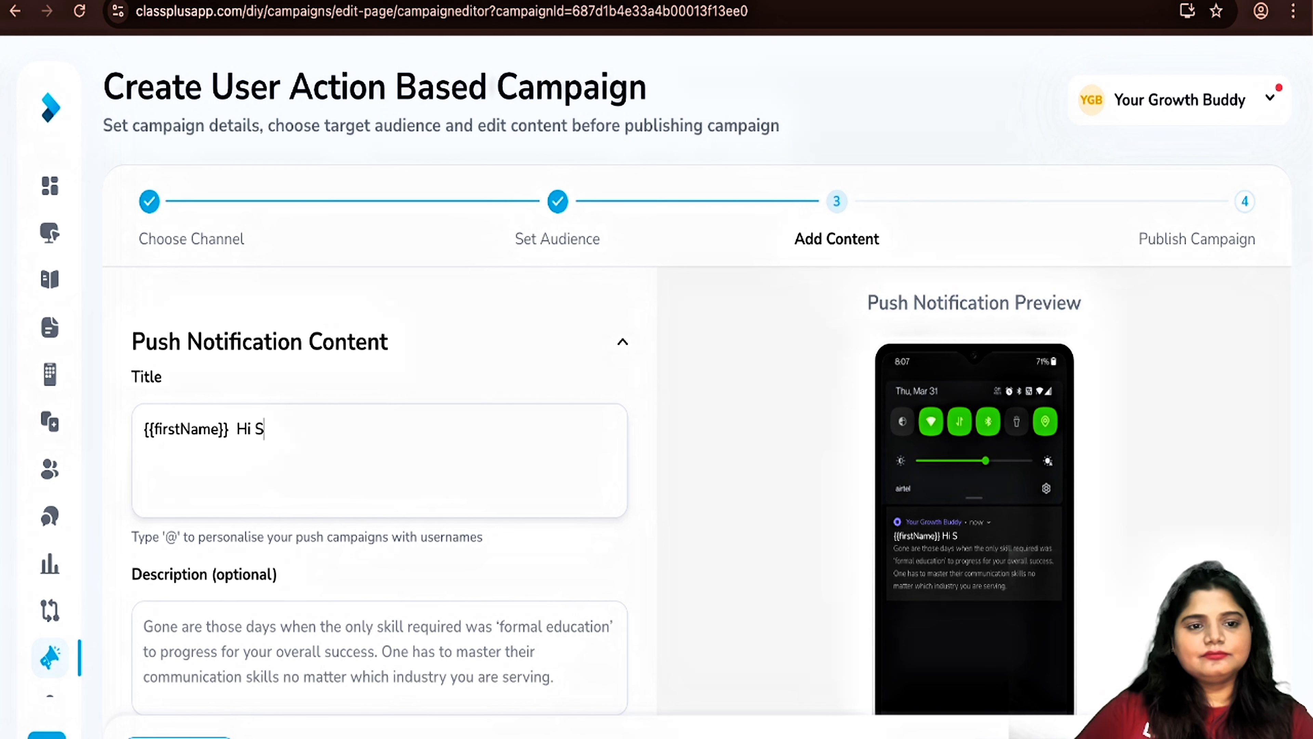
key("ctrl+v")
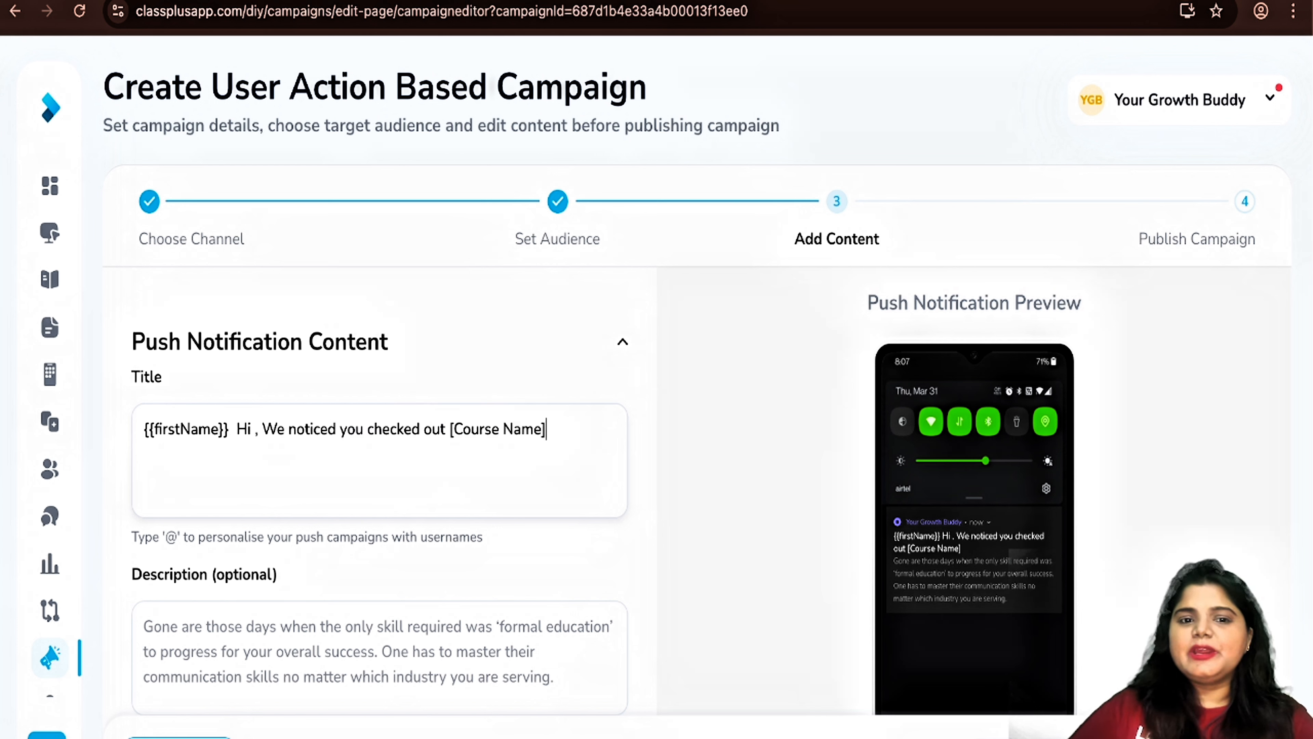
Step: Replace the "[Course Name]" placeholder in the push notification title with "Digital Marketing Course"
key("BackSpace")
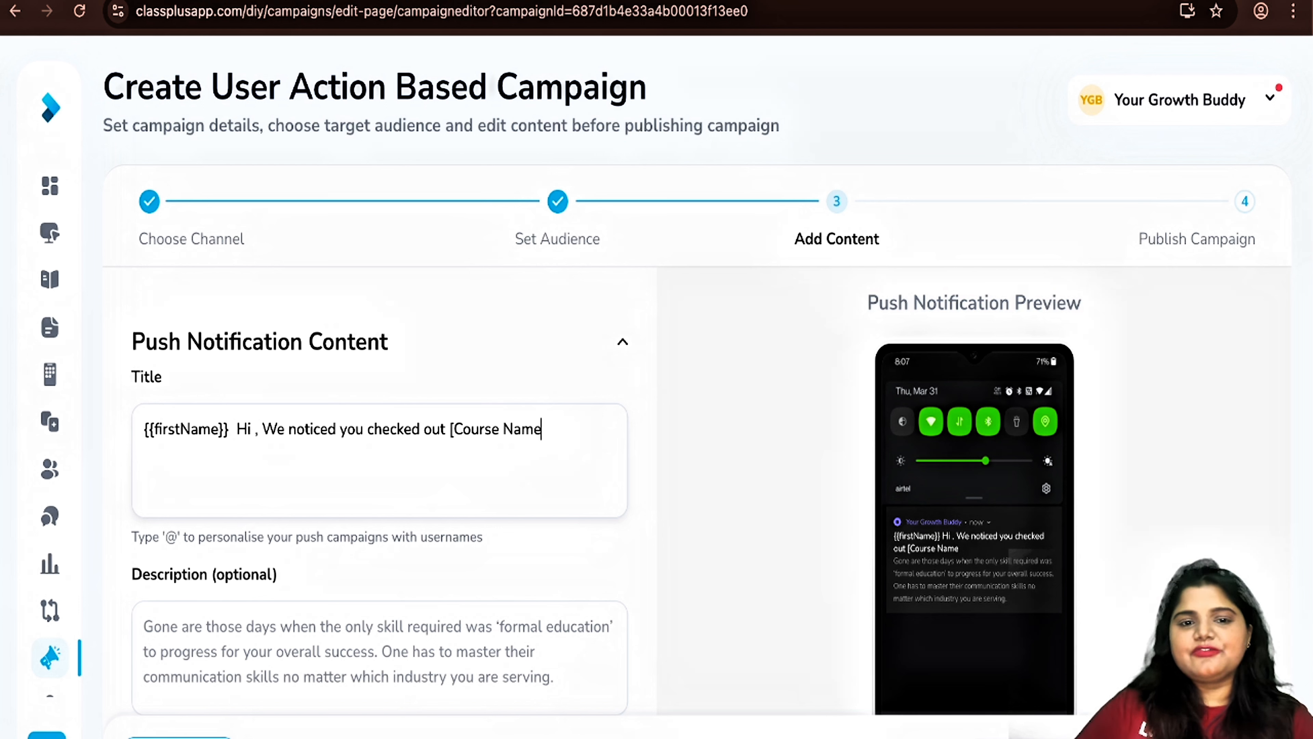
key("BackSpace")
key("BackSpace")
key("BackSpace")
key("BackSpace")
key("BackSpace")
key("BackSpace")
key("BackSpace")
key("BackSpace")
key("BackSpace")
key("BackSpace")
key("BackSpace")
key("BackSpace")
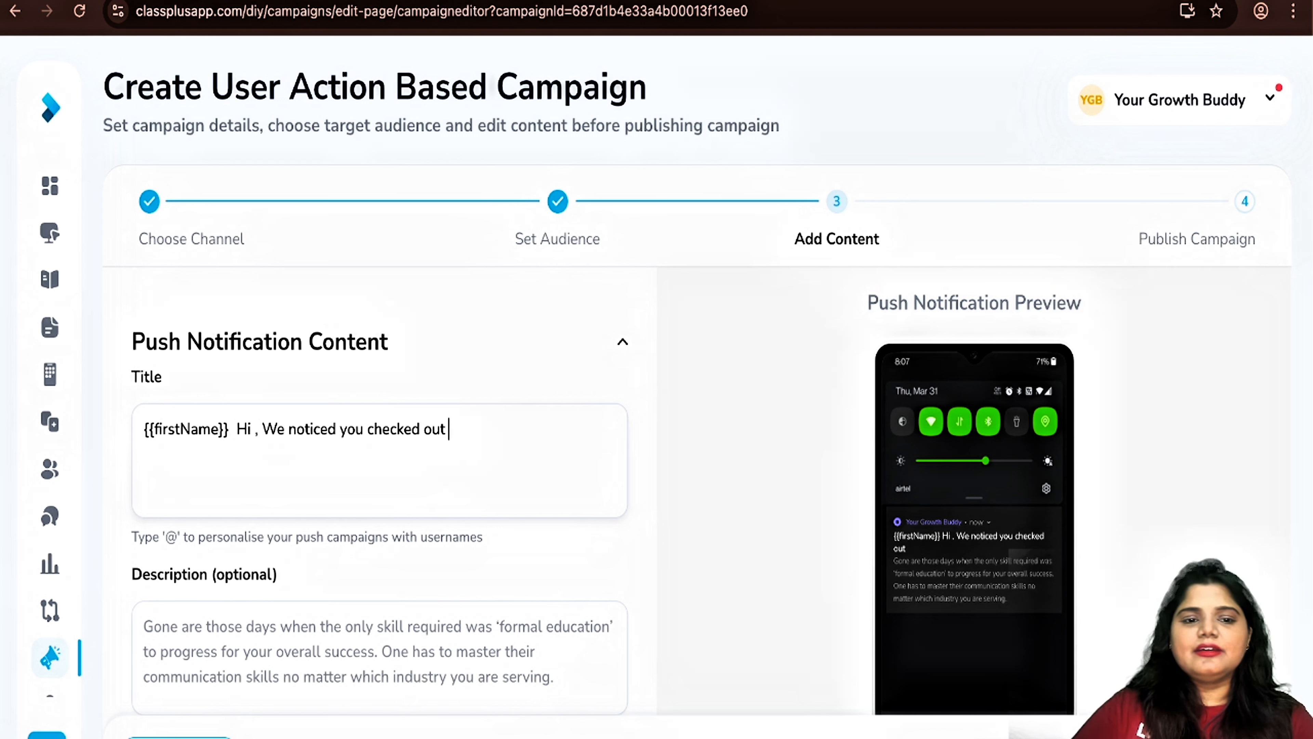
type("Digita")
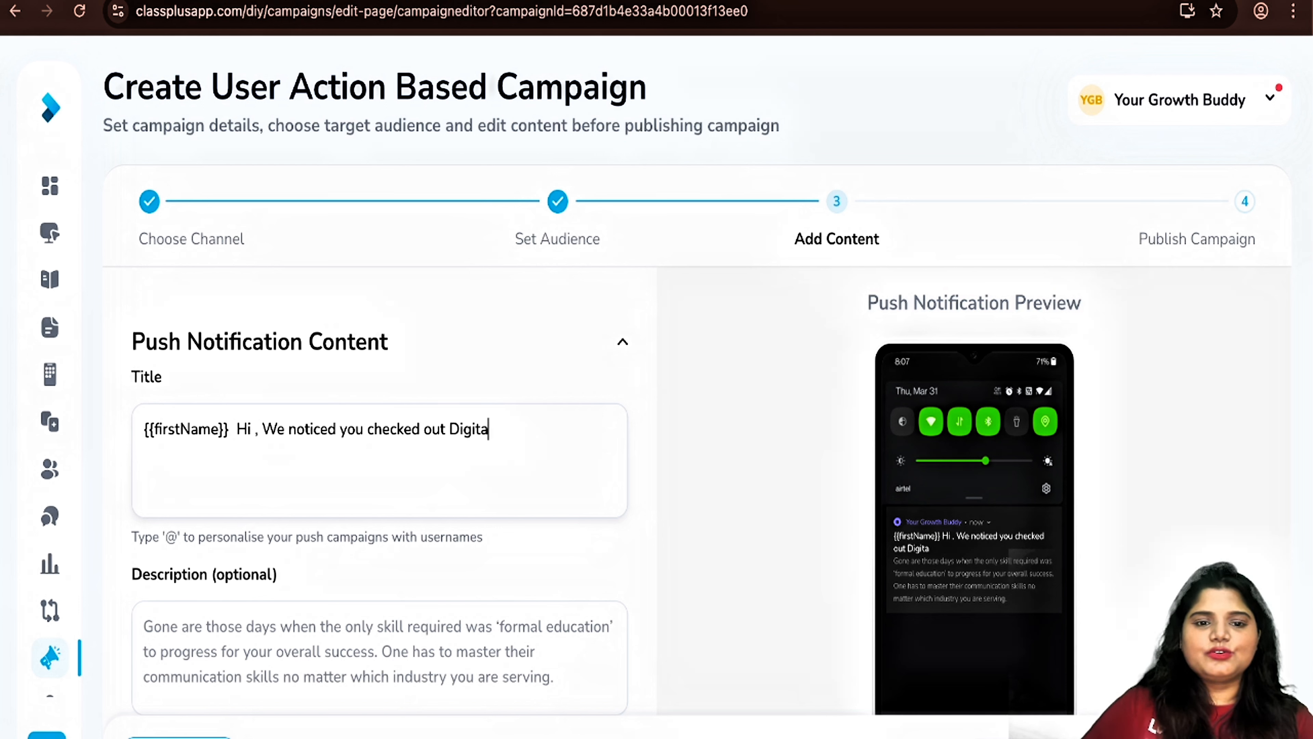
type("l Mar")
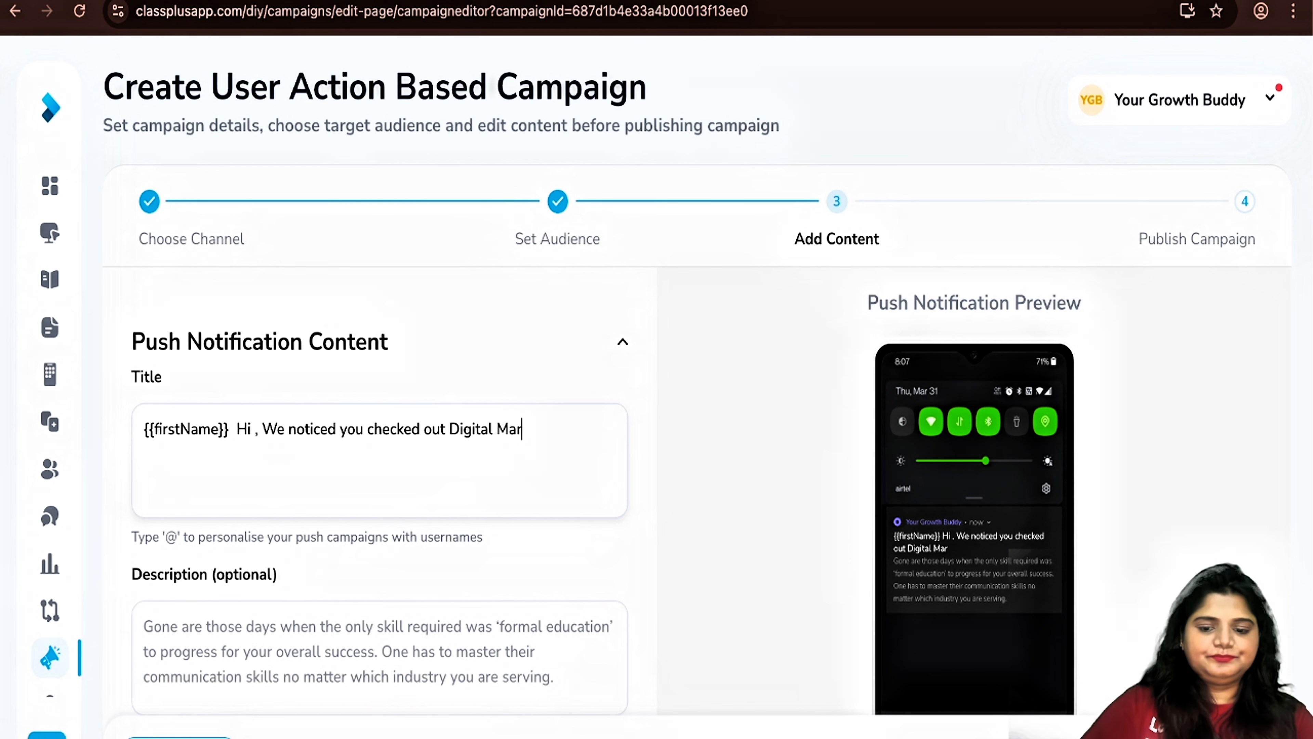
type("keting C")
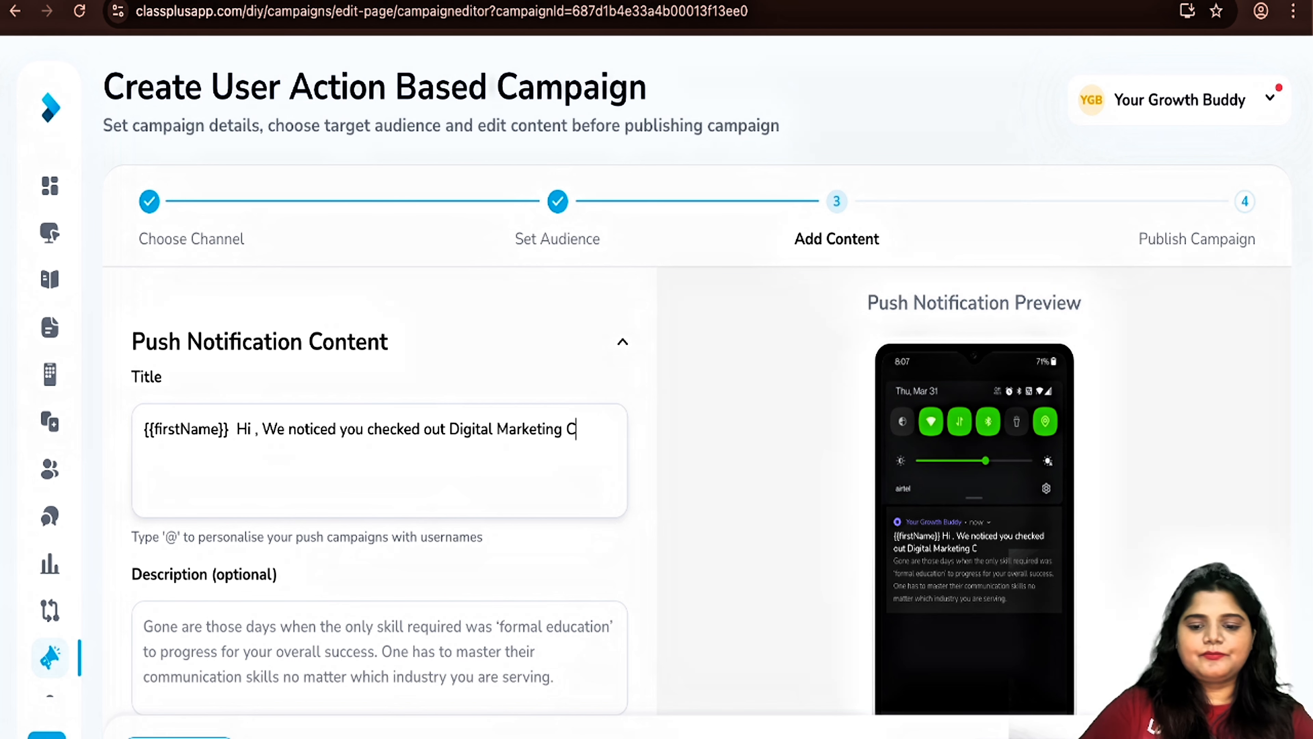
type("ourse")
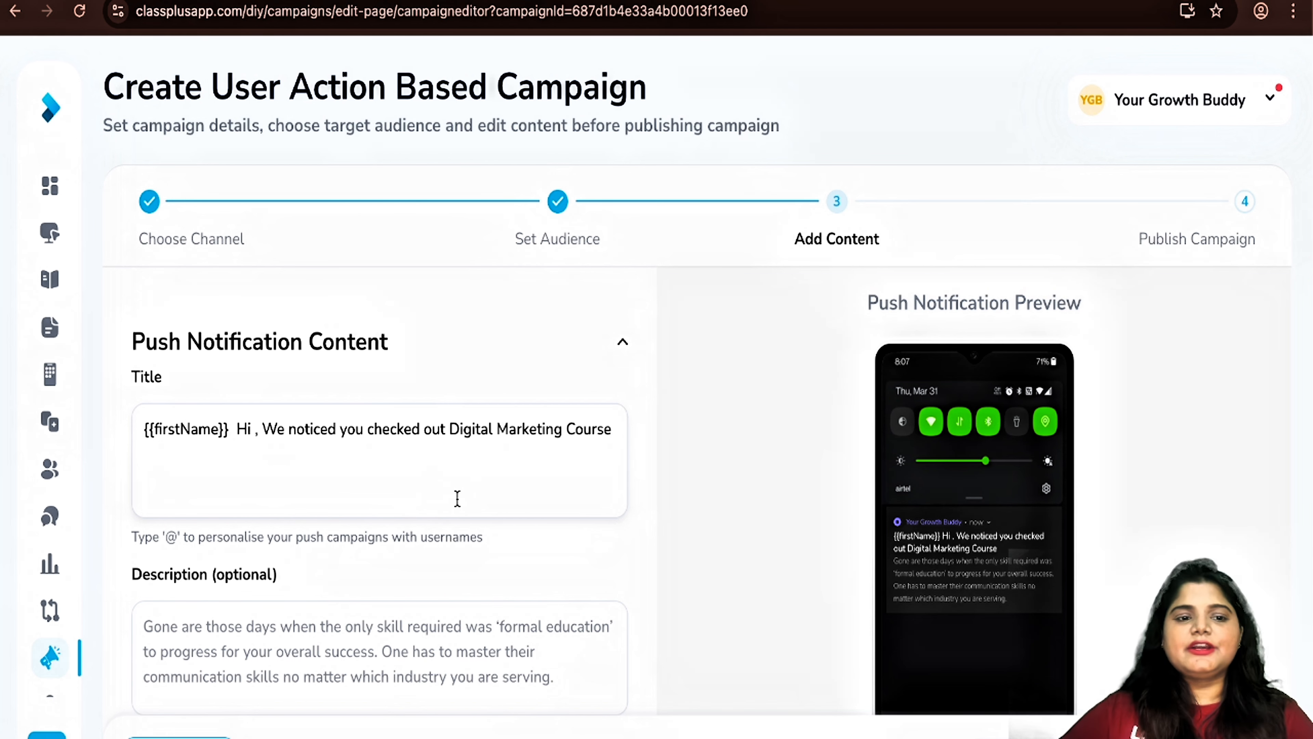
Step: Fill the notification description with ChatGPT's text from "Get lifetime access to expert-led lessons" through the [X]% discount offer for the next 48 hours
scroll(457, 500, "down", 3)
scroll(457, 500, "down", 1)
left_click(345, 492)
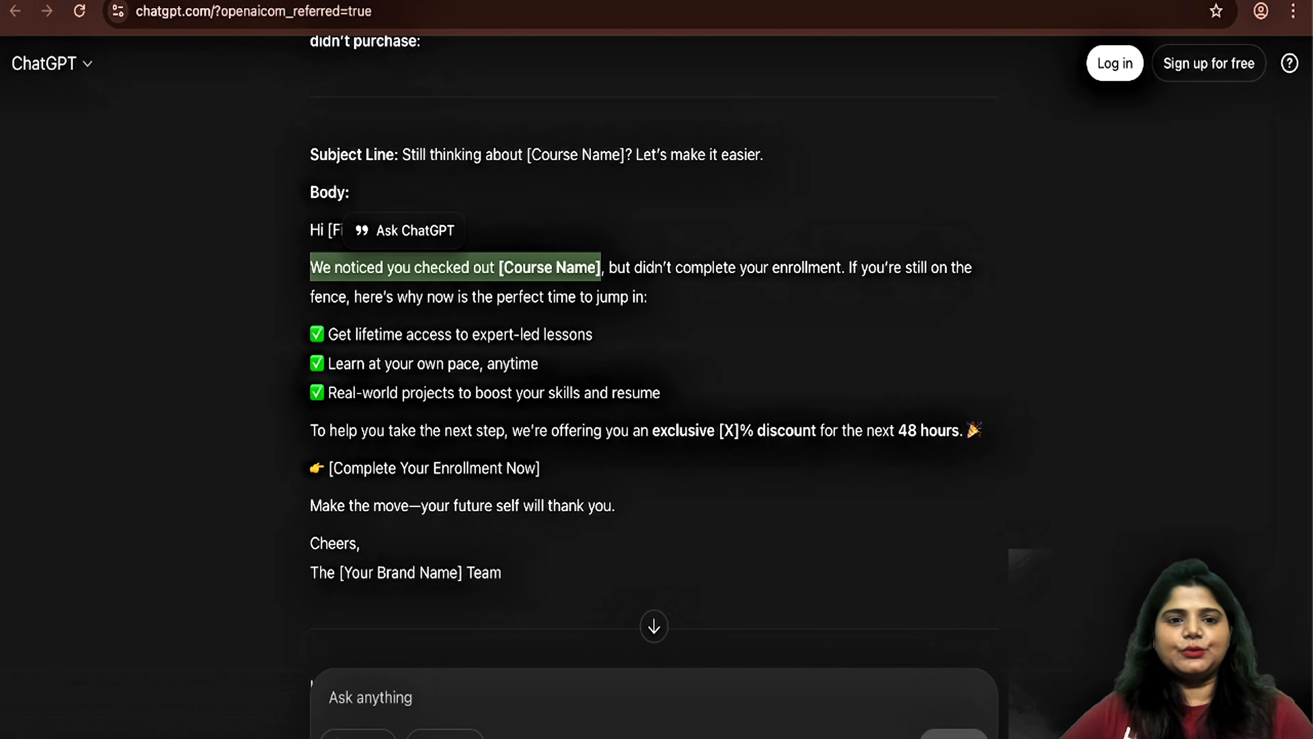
left_click(485, 353)
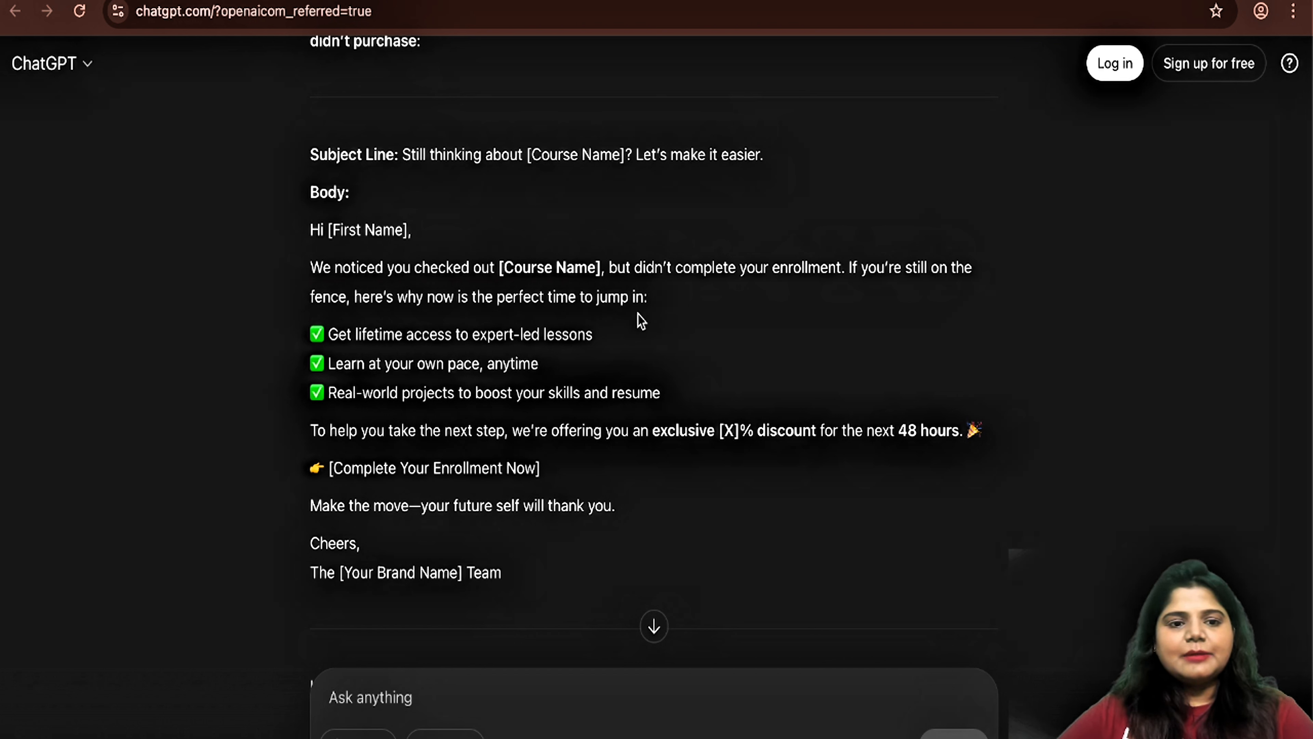
left_click_drag(317, 339, 958, 431)
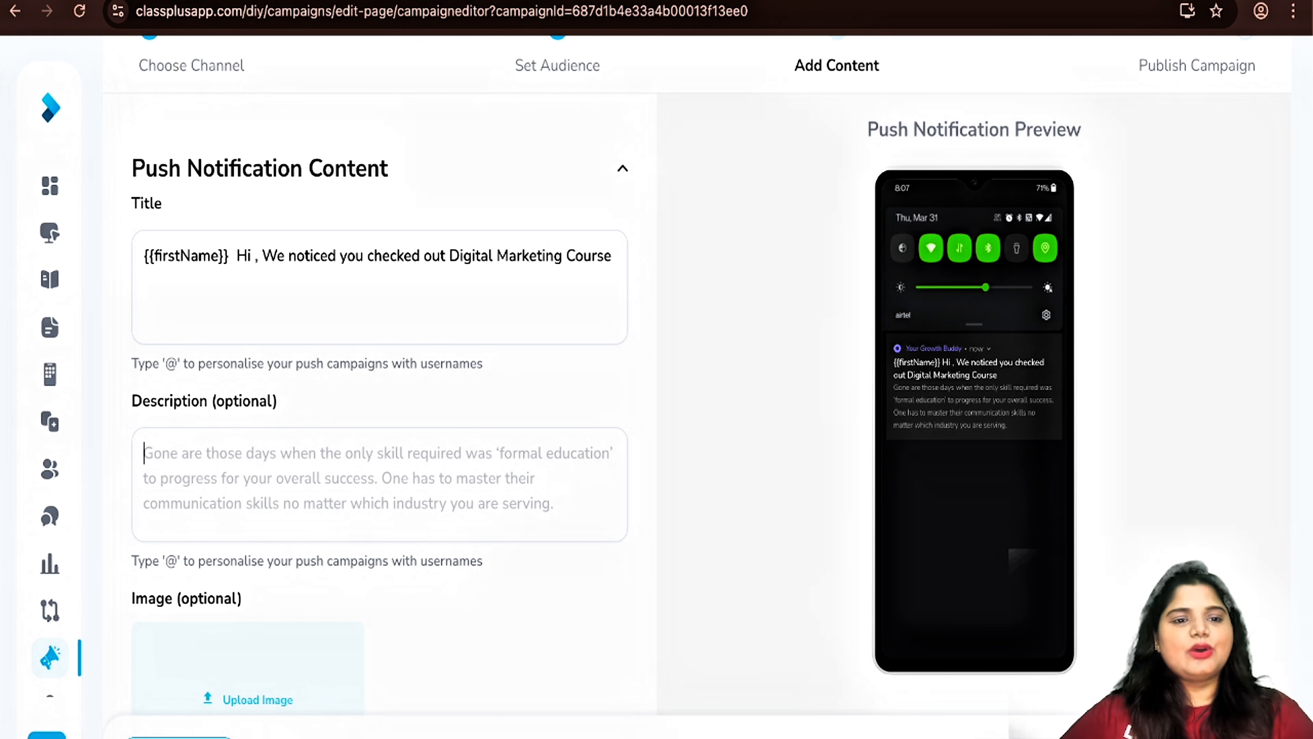
type("✅ Get lifetime access to expert-led lessons ✅ Learn at your own pace, anytime ✅ Real-world projects to boost your skills and resume  To help you take the next step, we’re offering you an exclusive [X]% discount for the next 48 hours")
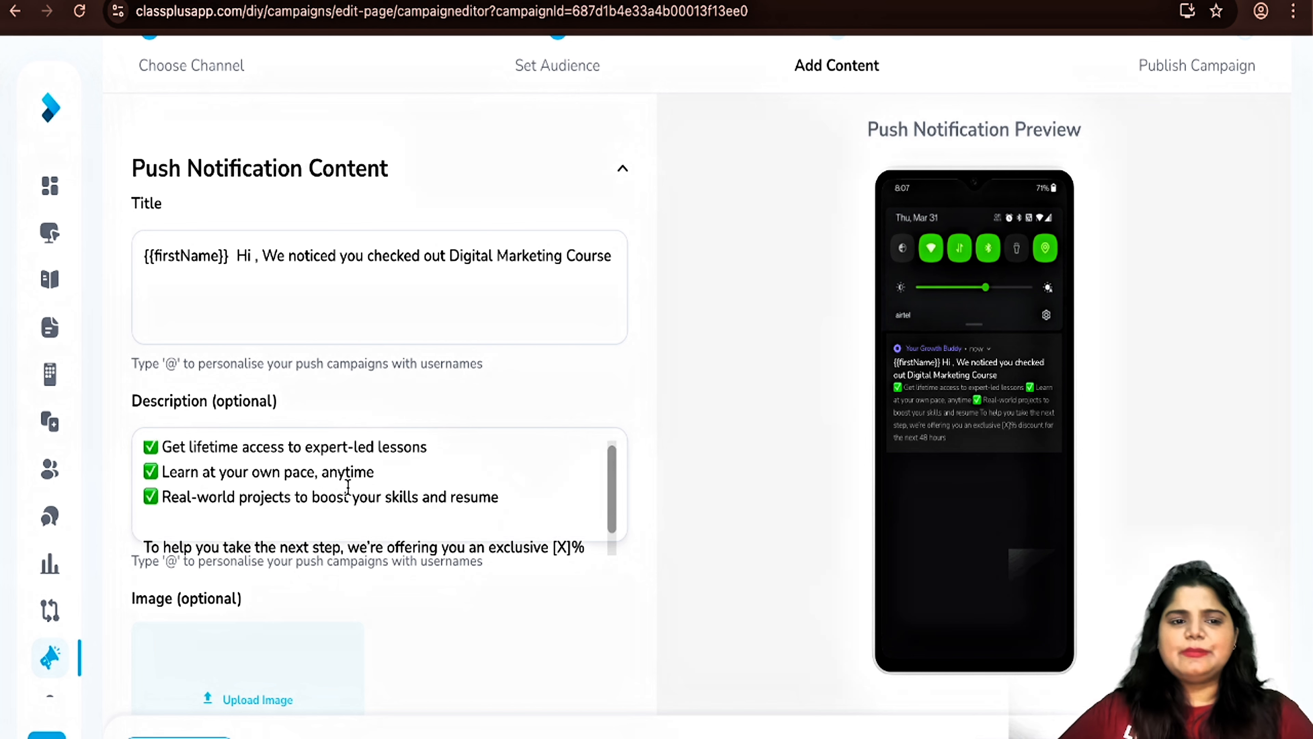
scroll(349, 488, "down", 1)
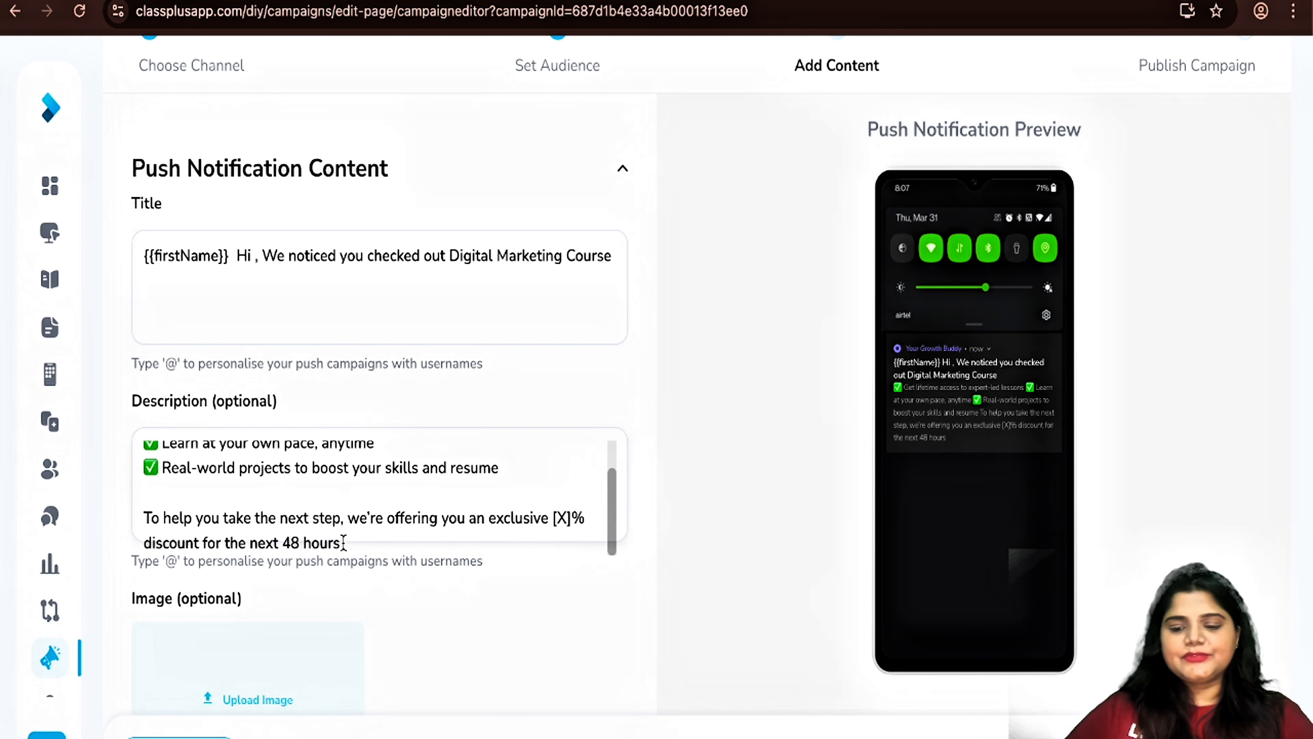
Step: Add the "Check out our top selling courses now!" library template as the push notification image
scroll(328, 613, "down", 5)
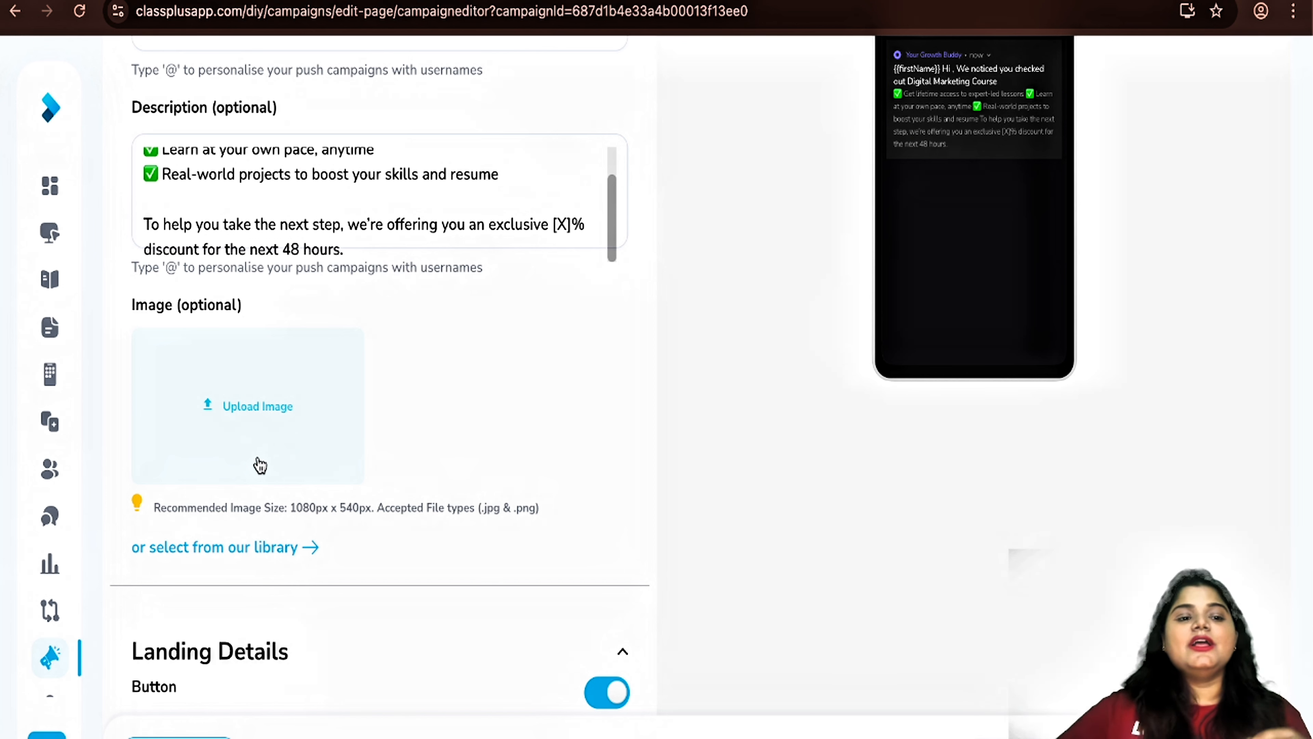
left_click(226, 561)
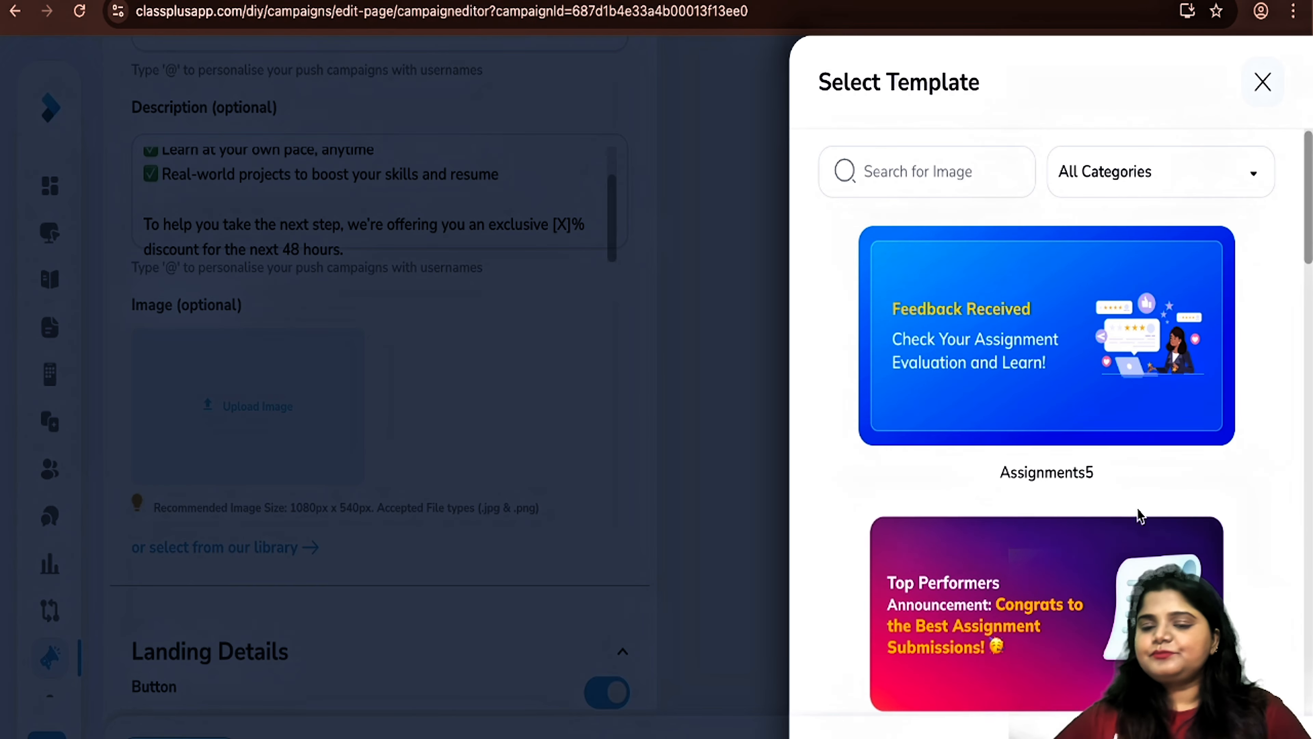
scroll(1139, 513, "down", 3)
scroll(1140, 514, "down", 20)
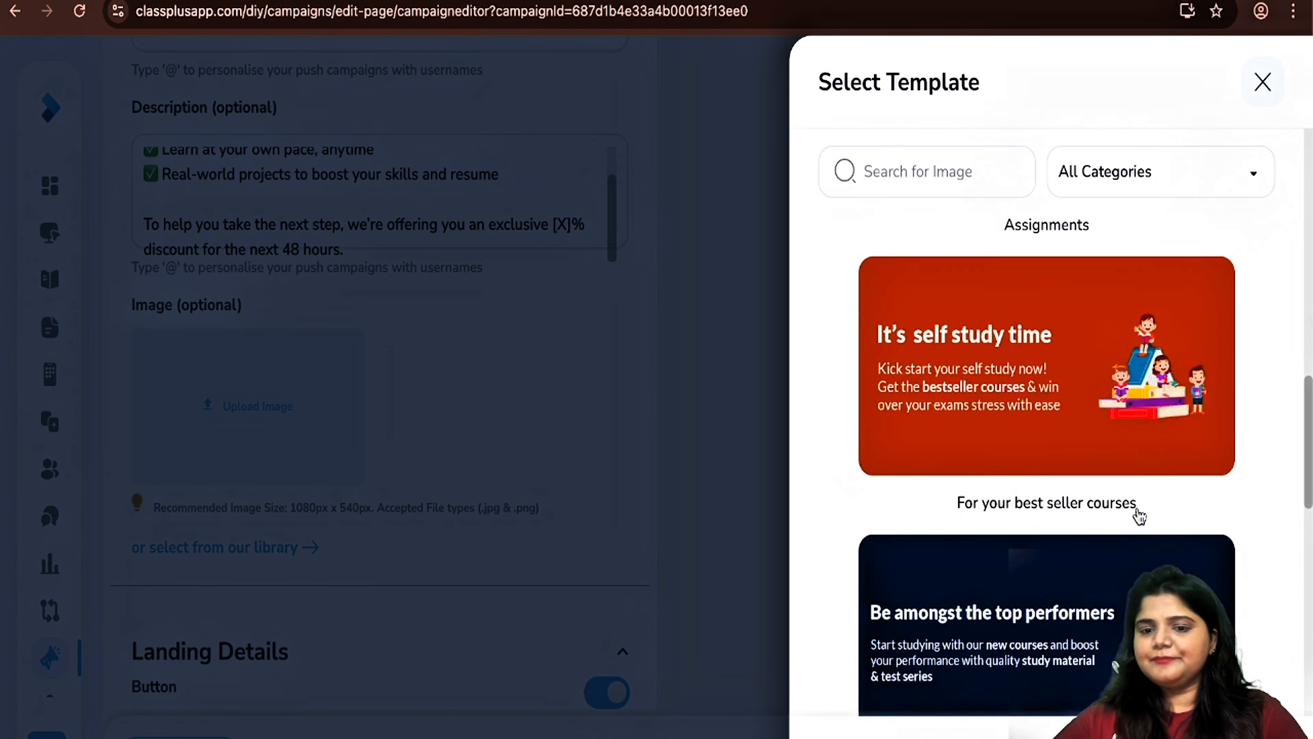
scroll(1140, 515, "down", 10)
scroll(1140, 515, "up", 4)
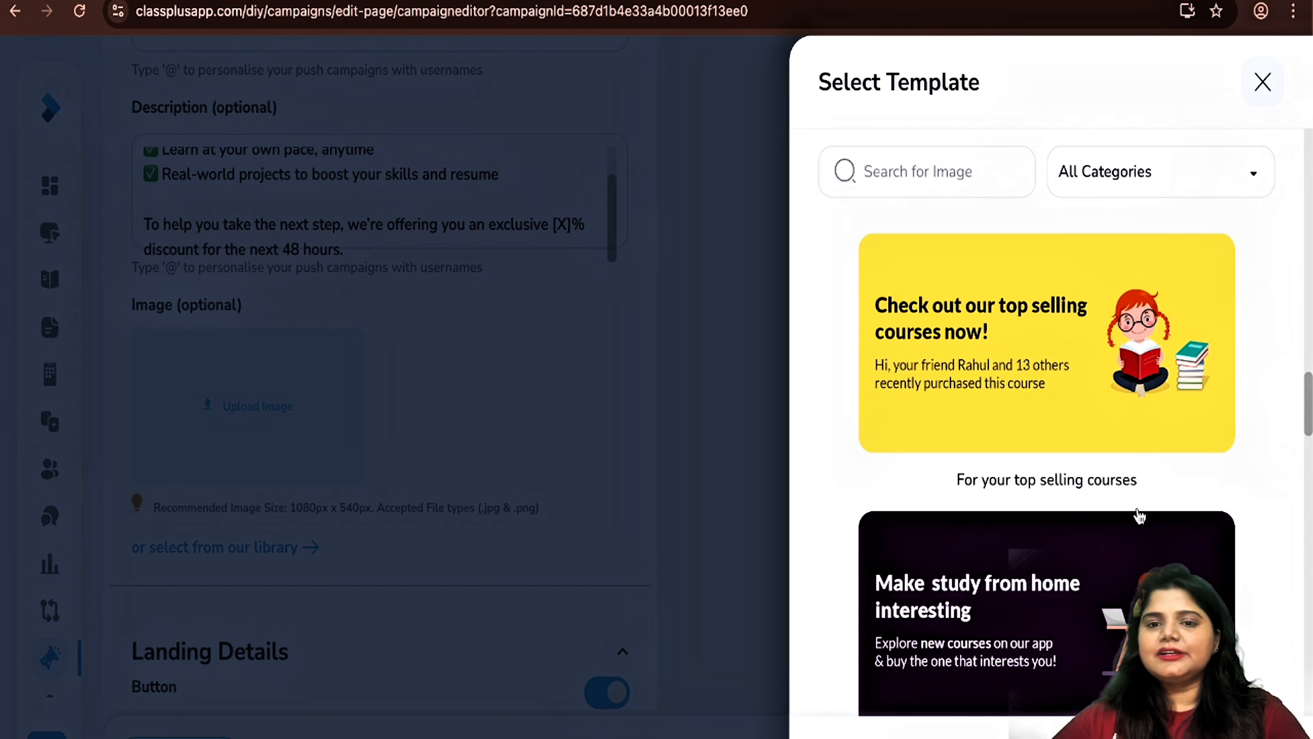
left_click(998, 378)
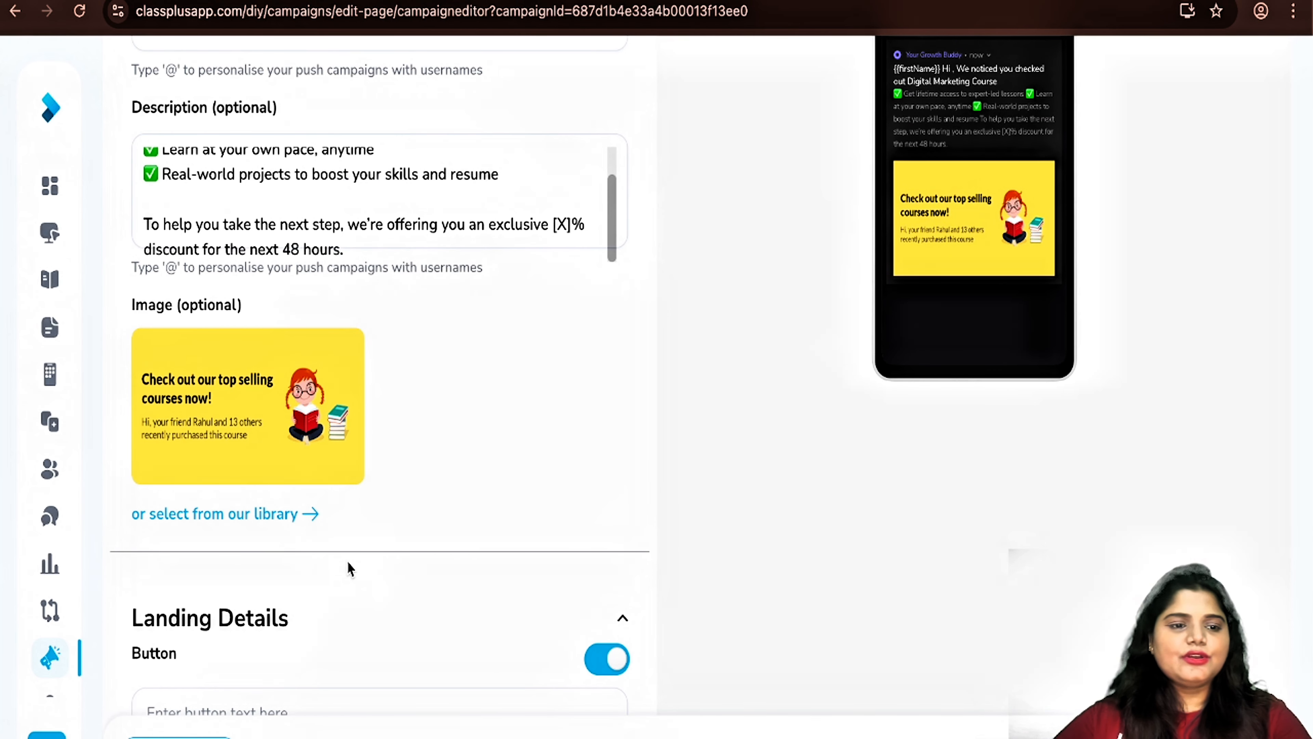
Step: Set the landing button text to "Buy Now" and the landing destination to "Course from which user has dropped"
scroll(347, 569, "down", 5)
left_click(182, 448)
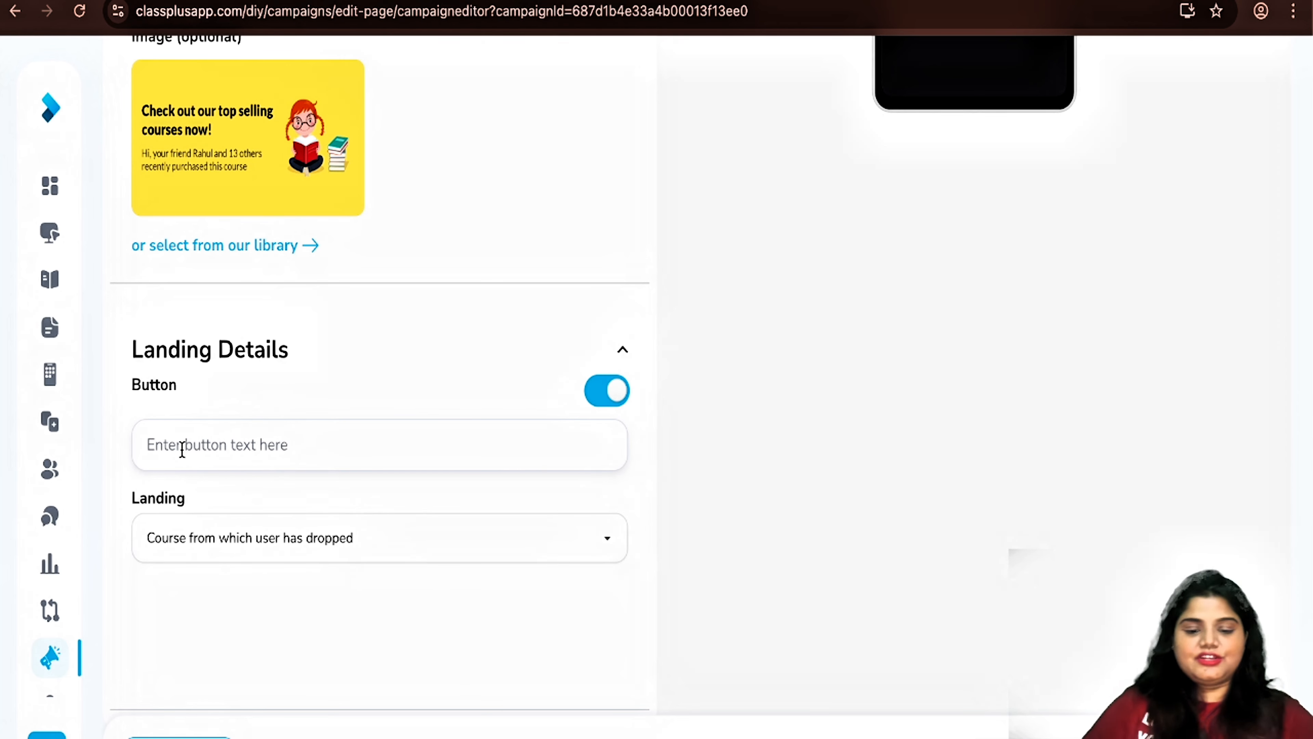
type("Buy Now")
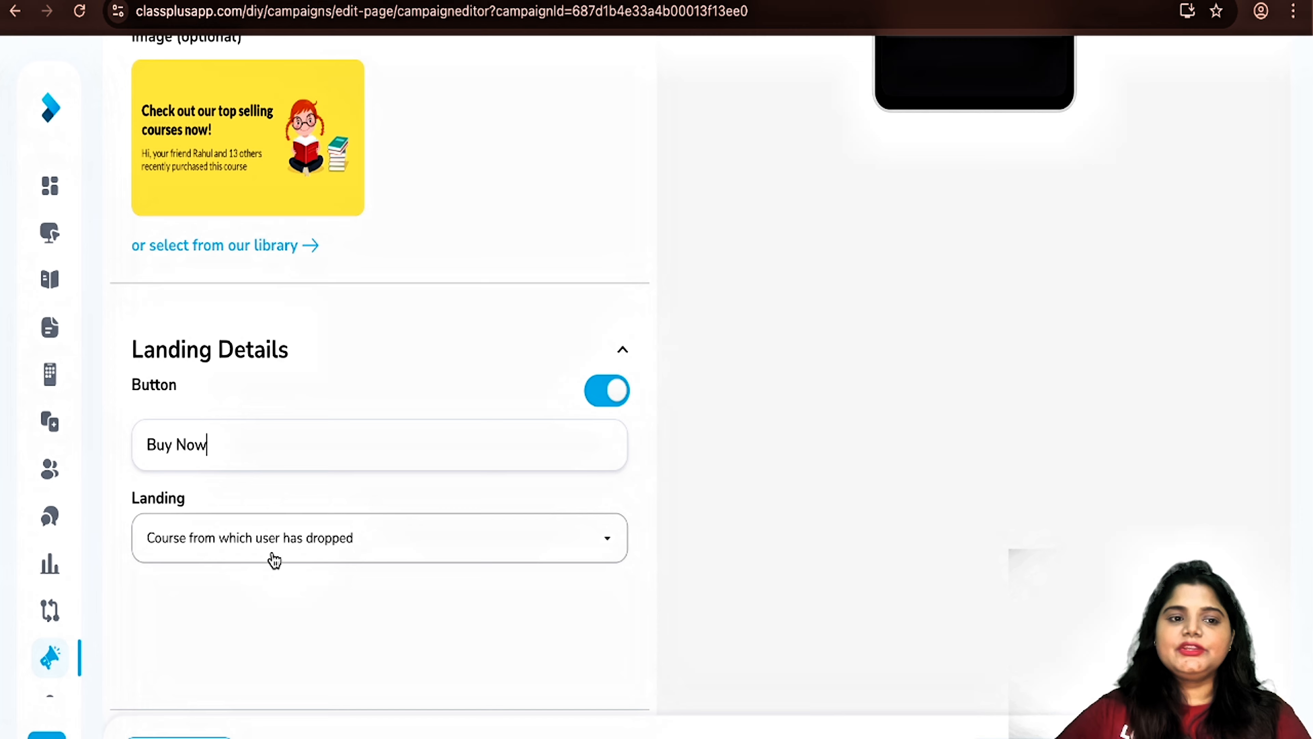
left_click(309, 563)
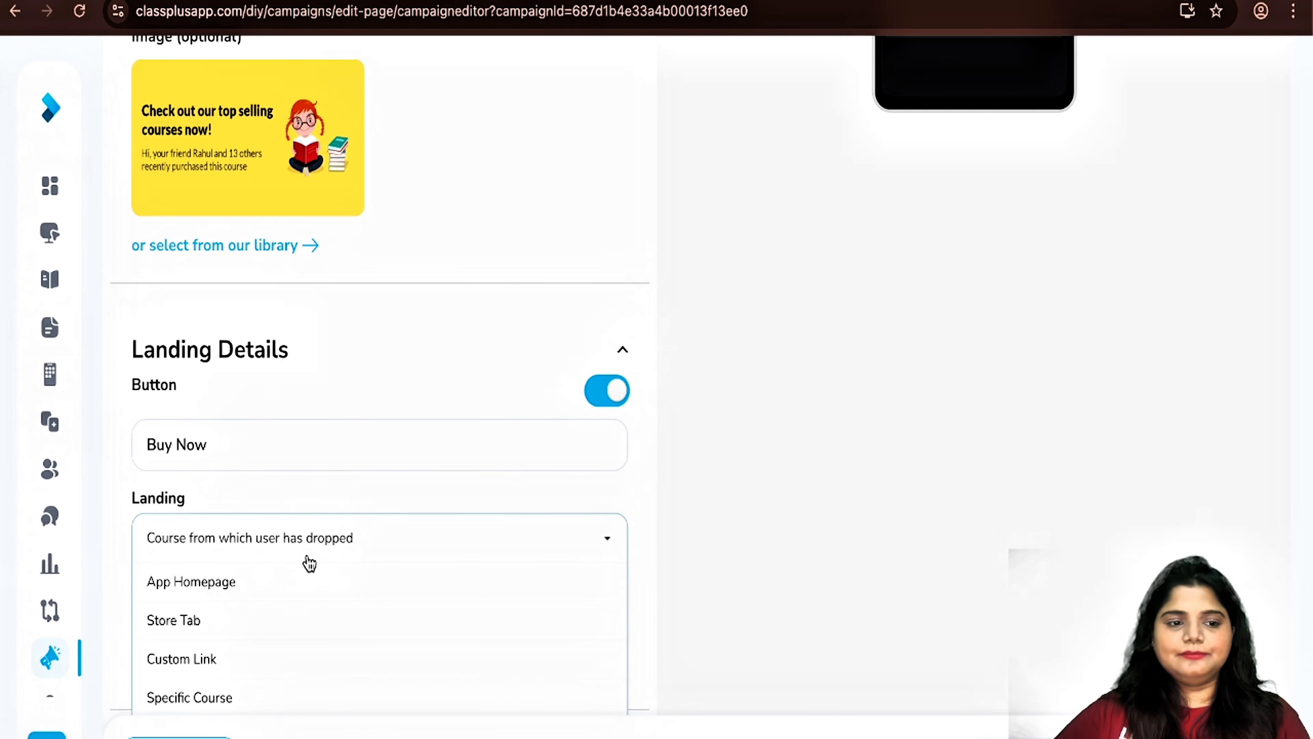
scroll(288, 613, "down", 1)
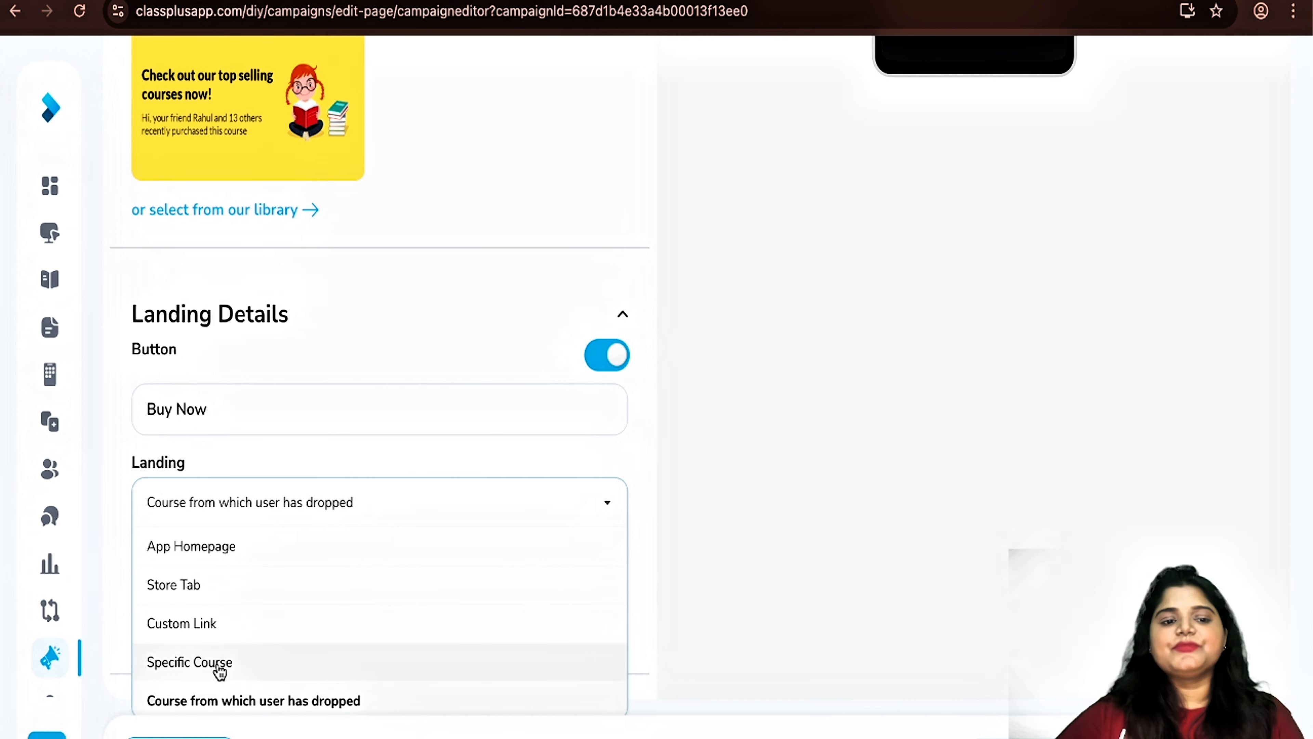
left_click(218, 705)
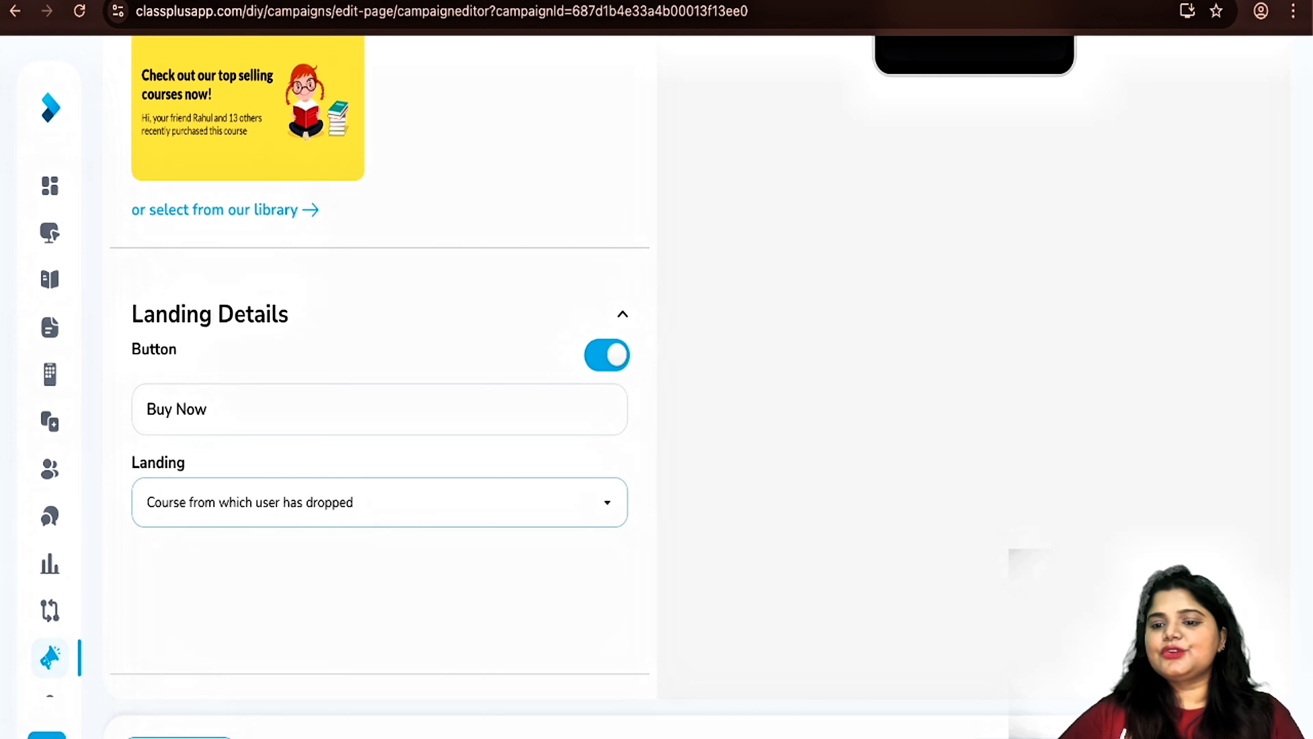
Step: Publish the campaign under the title "July 2025 Campaign 1" without sending a test notification
left_click(179, 737)
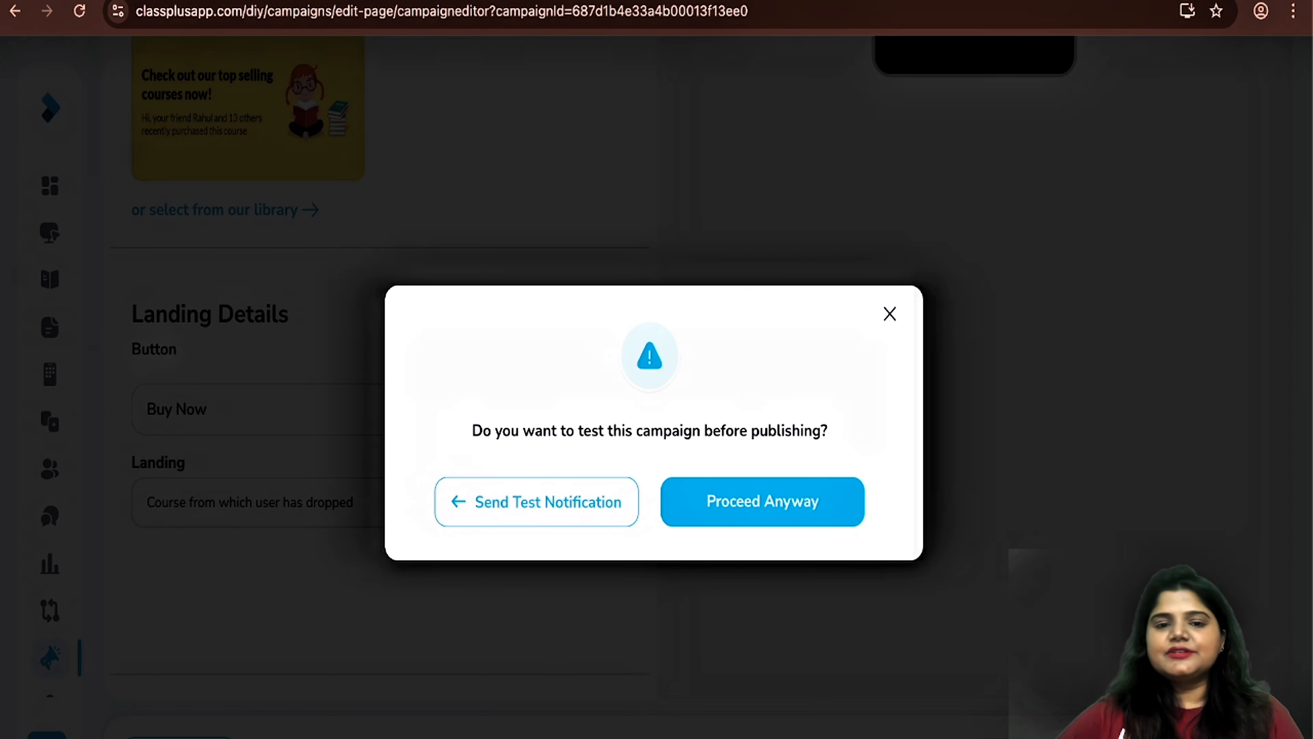
left_click(769, 512)
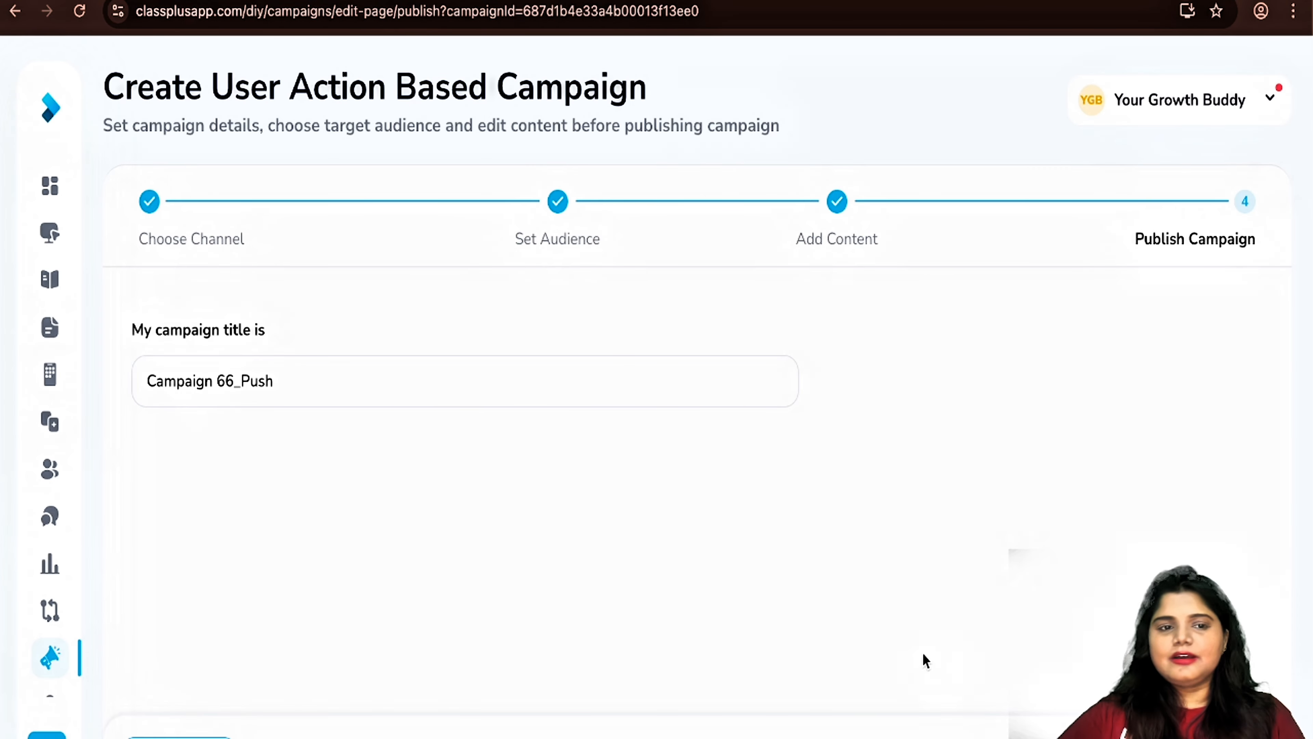
triple_click(210, 377)
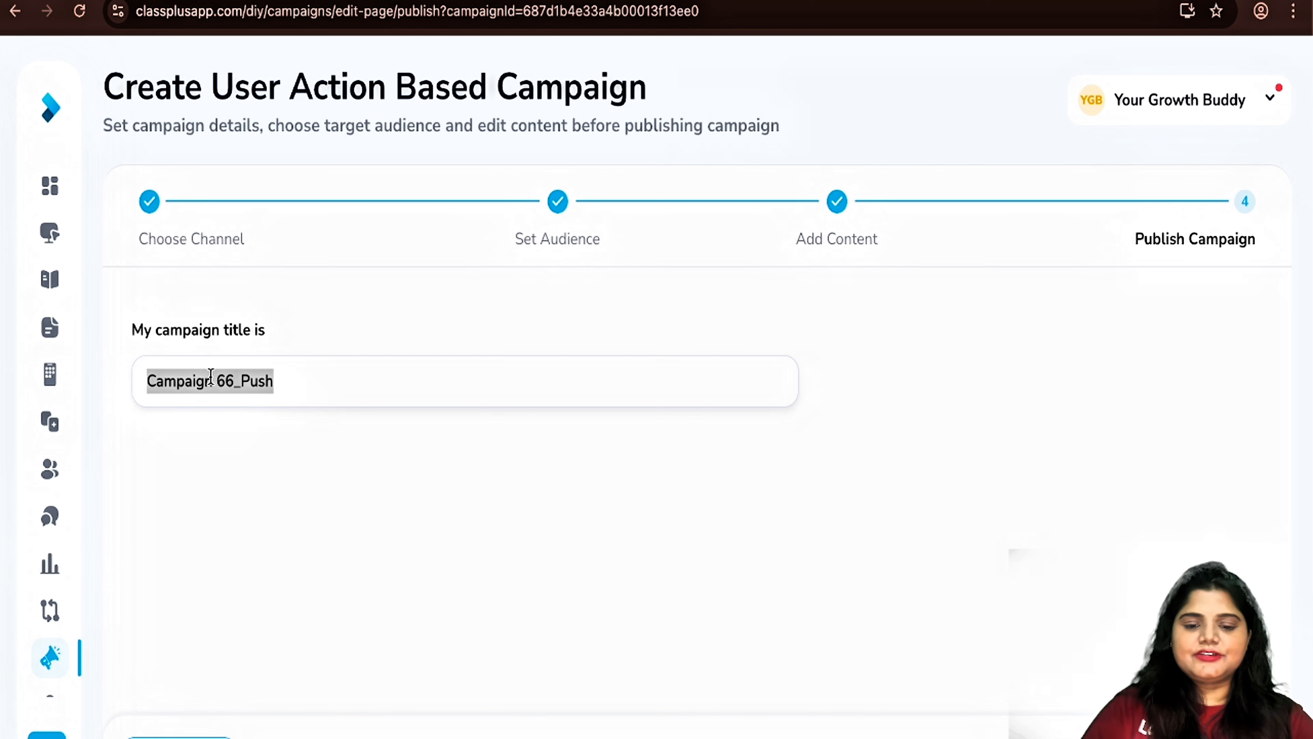
type("July 2")
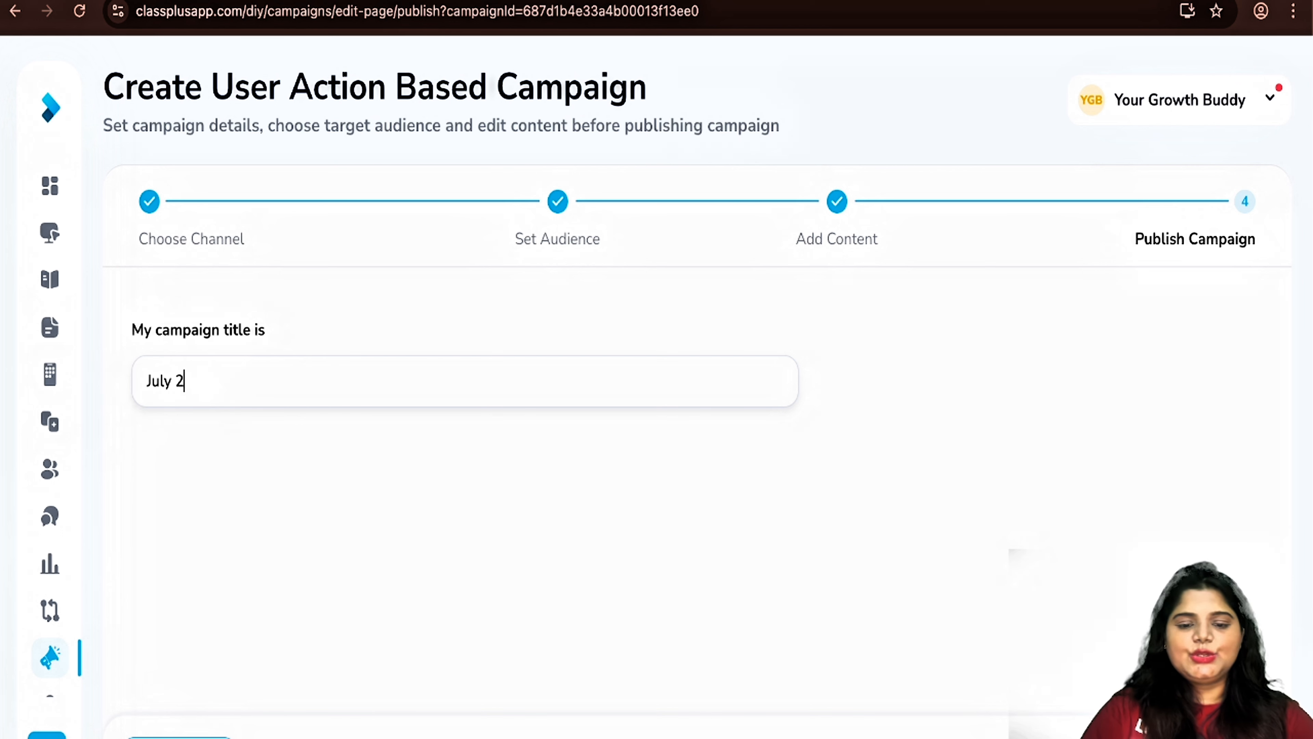
type("025 Cam")
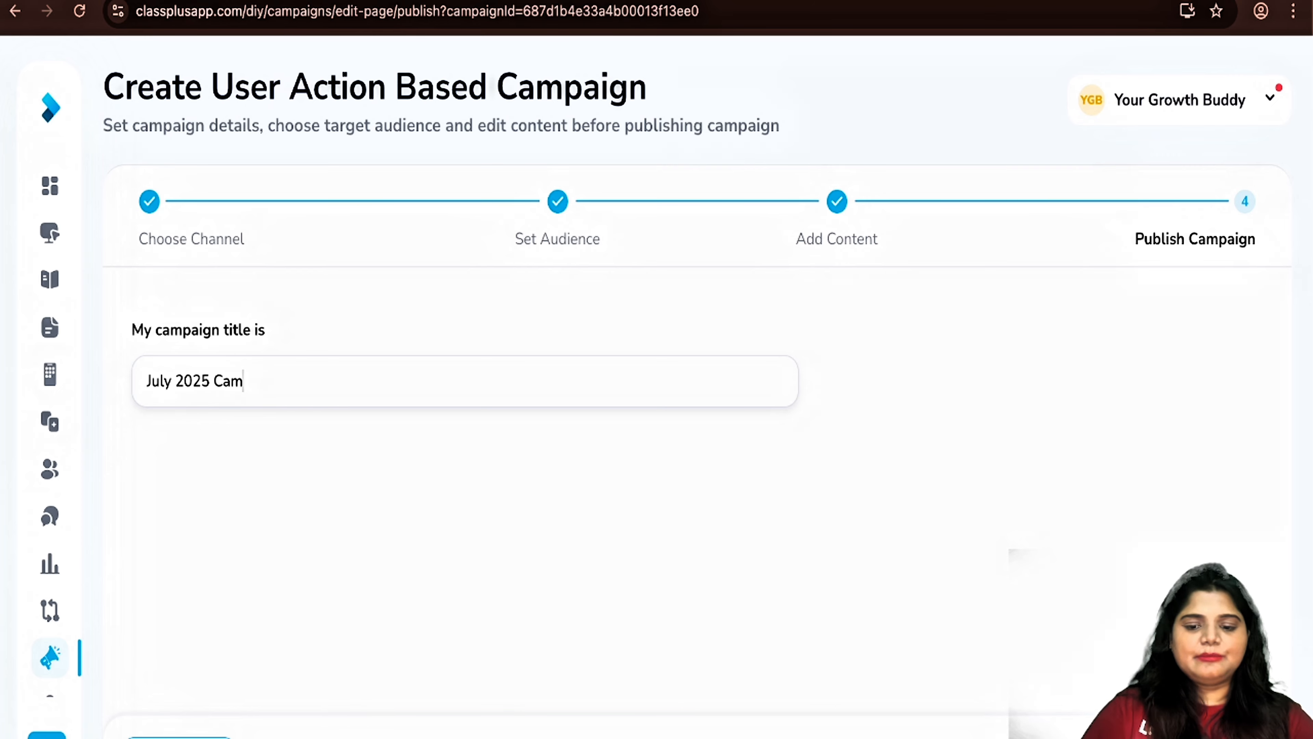
type("paign 1")
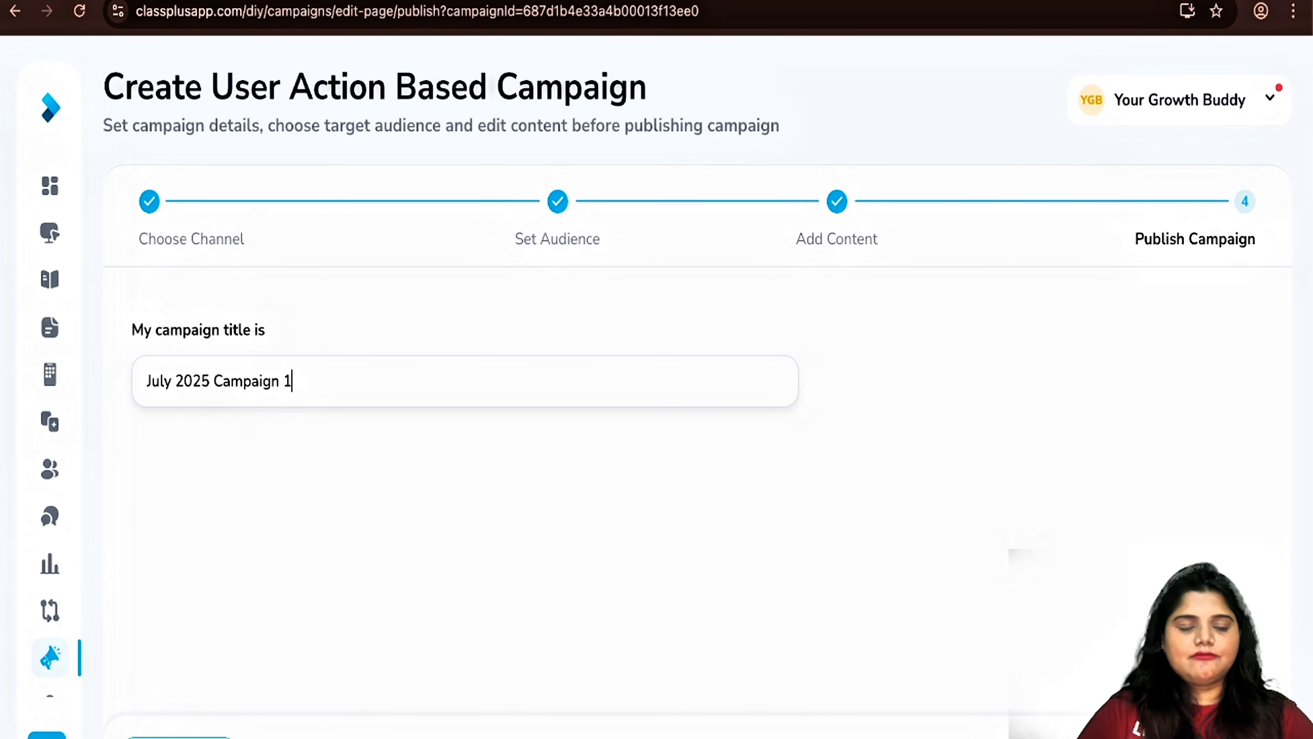
left_click(1210, 734)
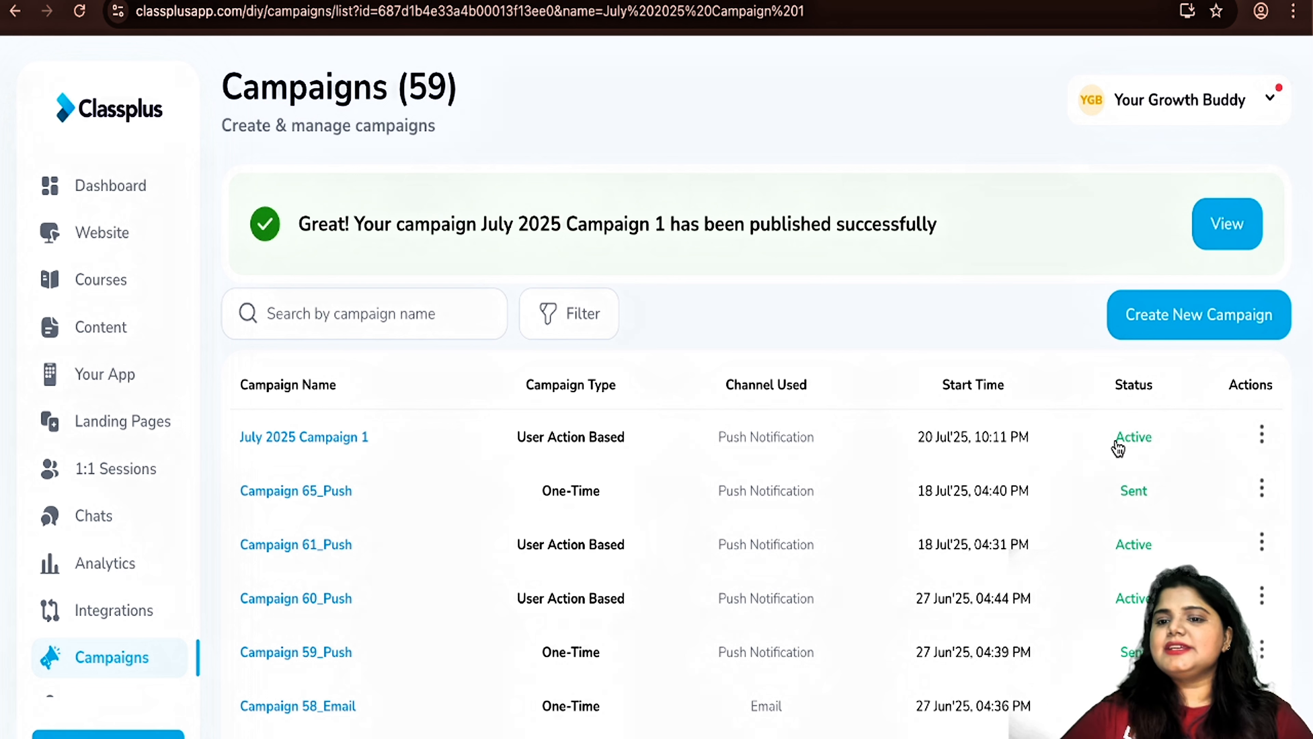
Step: Review the analytics of July 2025 Campaign 1 for Today and return to the campaign list
left_click(1261, 434)
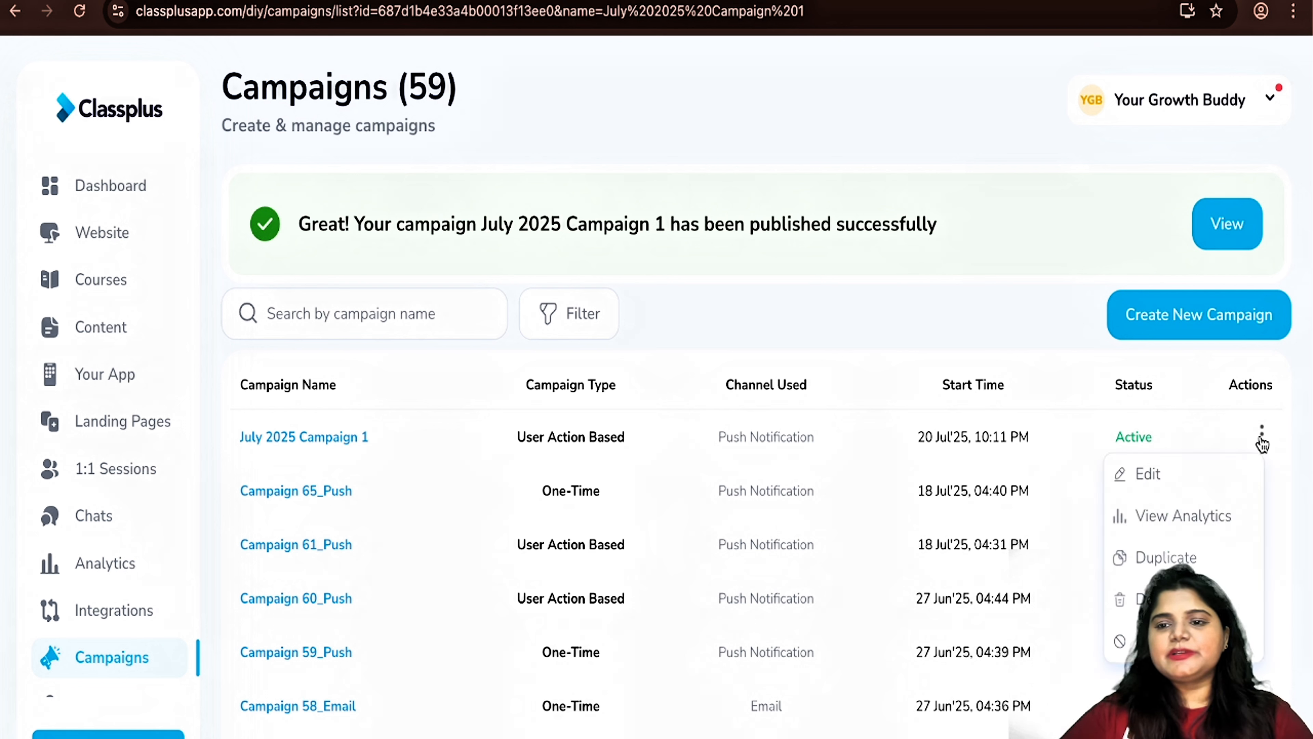
left_click(1199, 520)
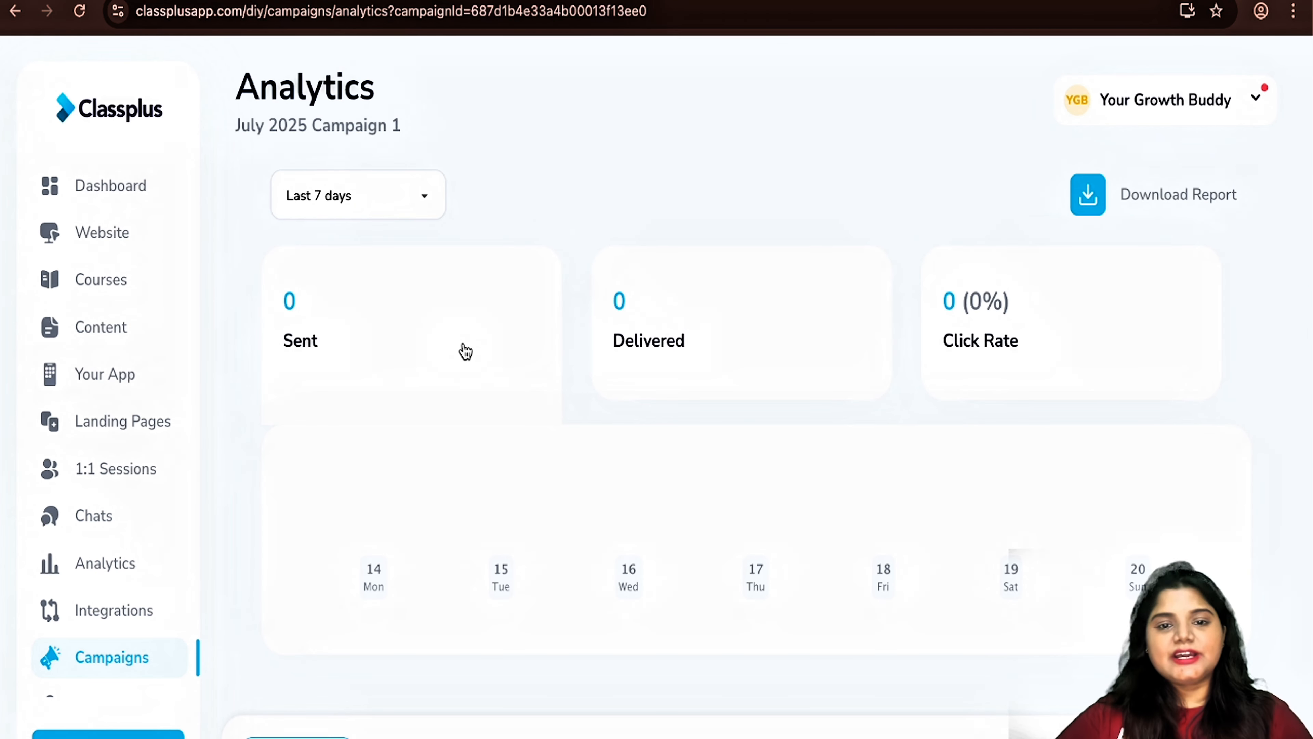
left_click(377, 199)
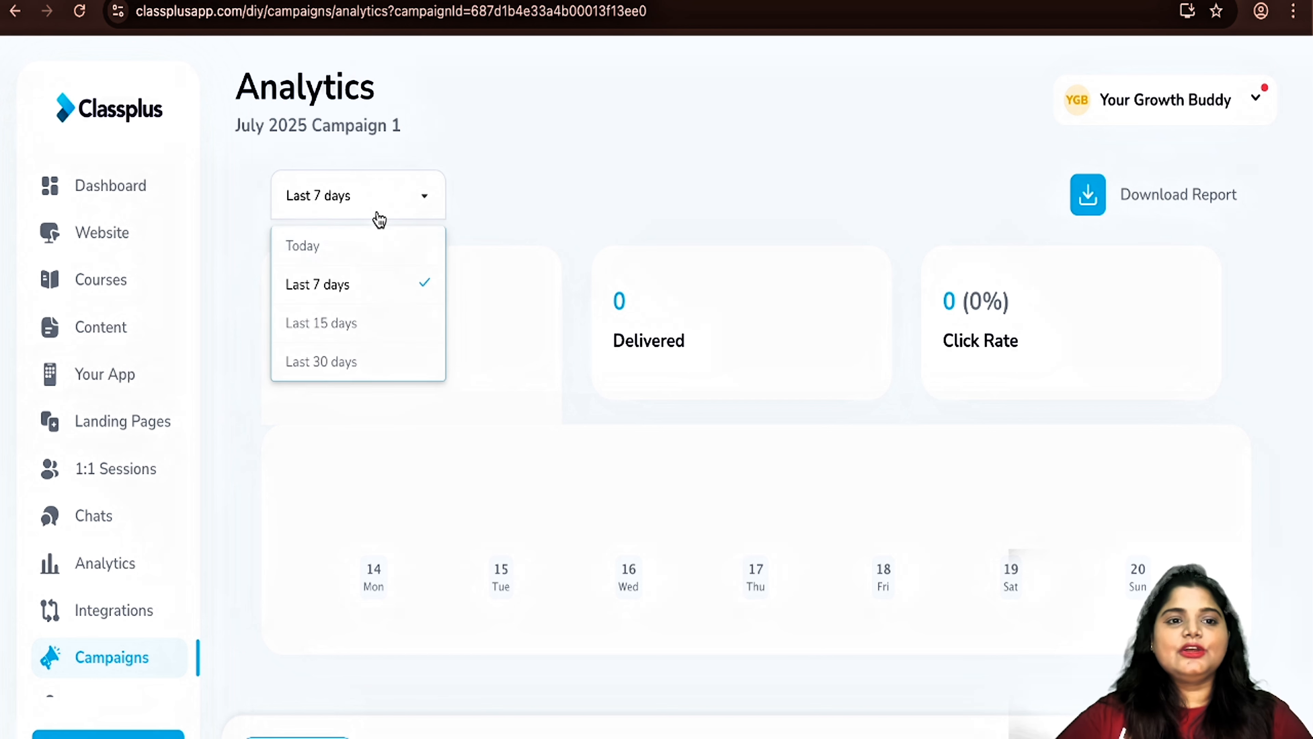
left_click(358, 246)
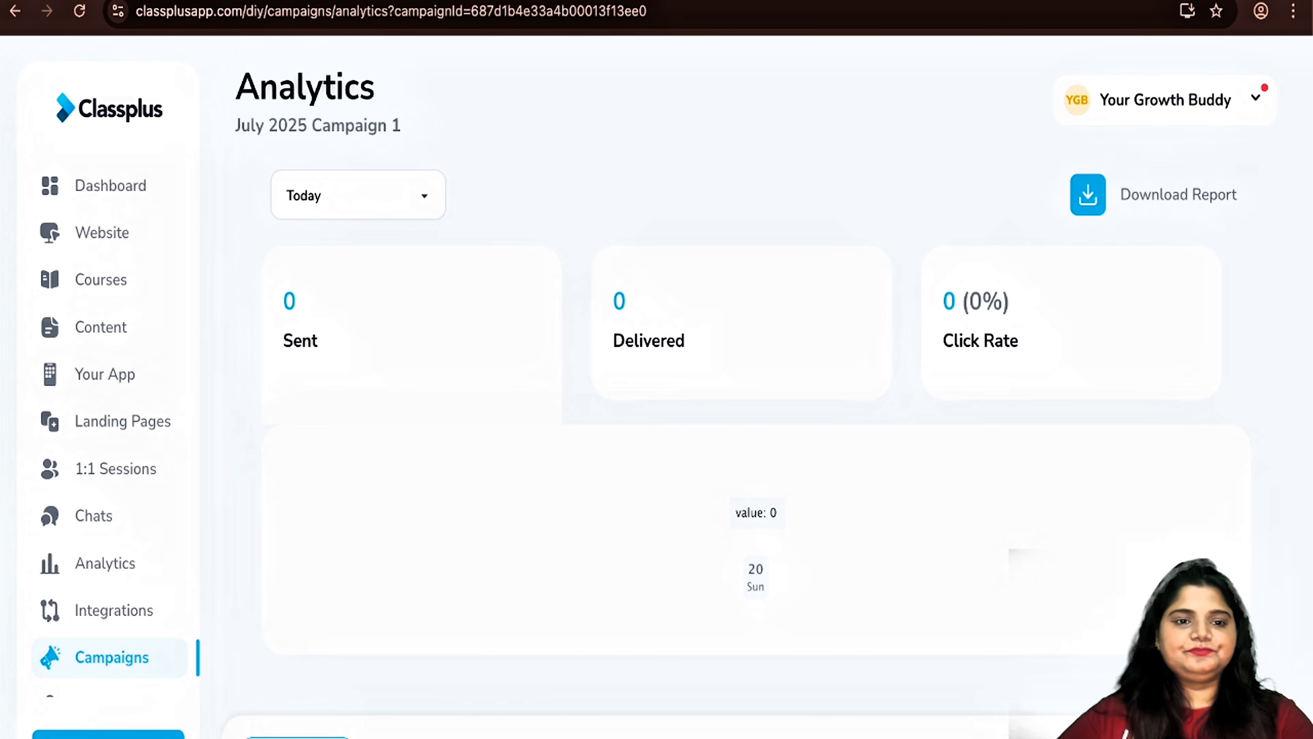
left_click(297, 738)
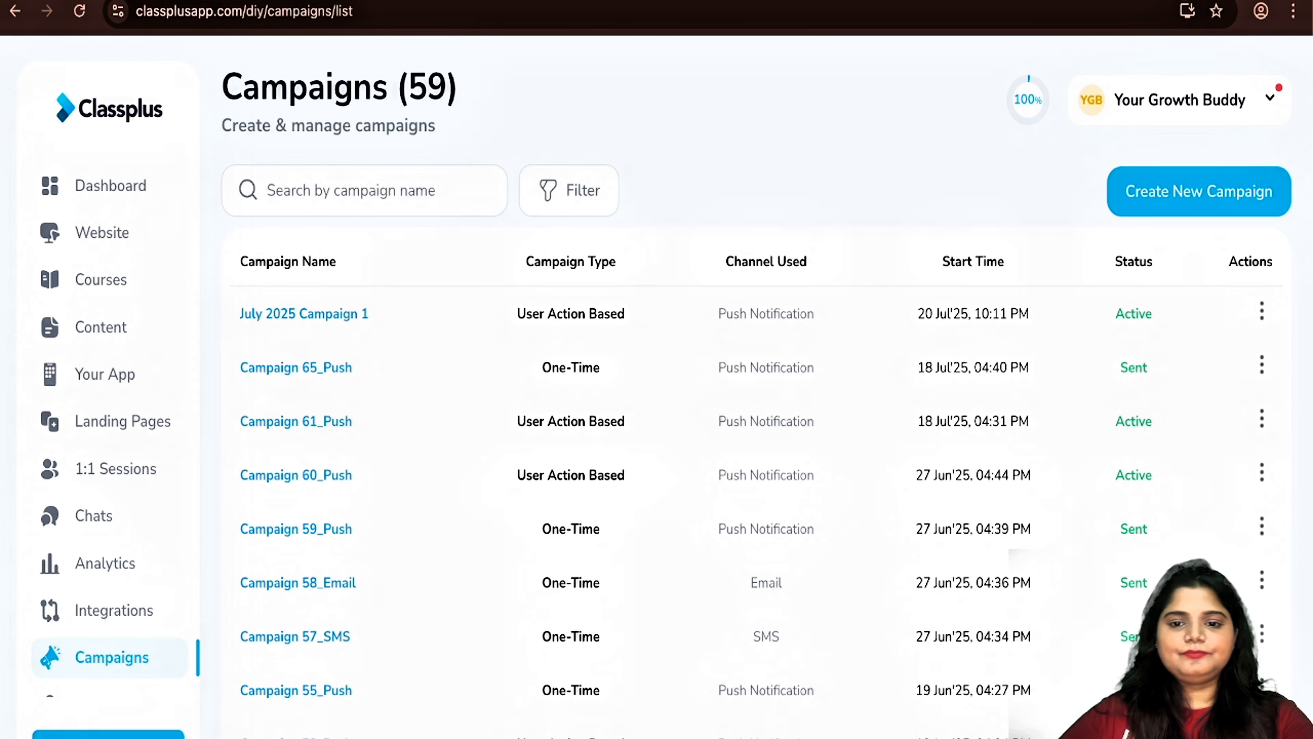
Step: Start a new one-time campaign with Push Notification as its communication channel
left_click(1193, 204)
scroll(827, 455, "down", 3)
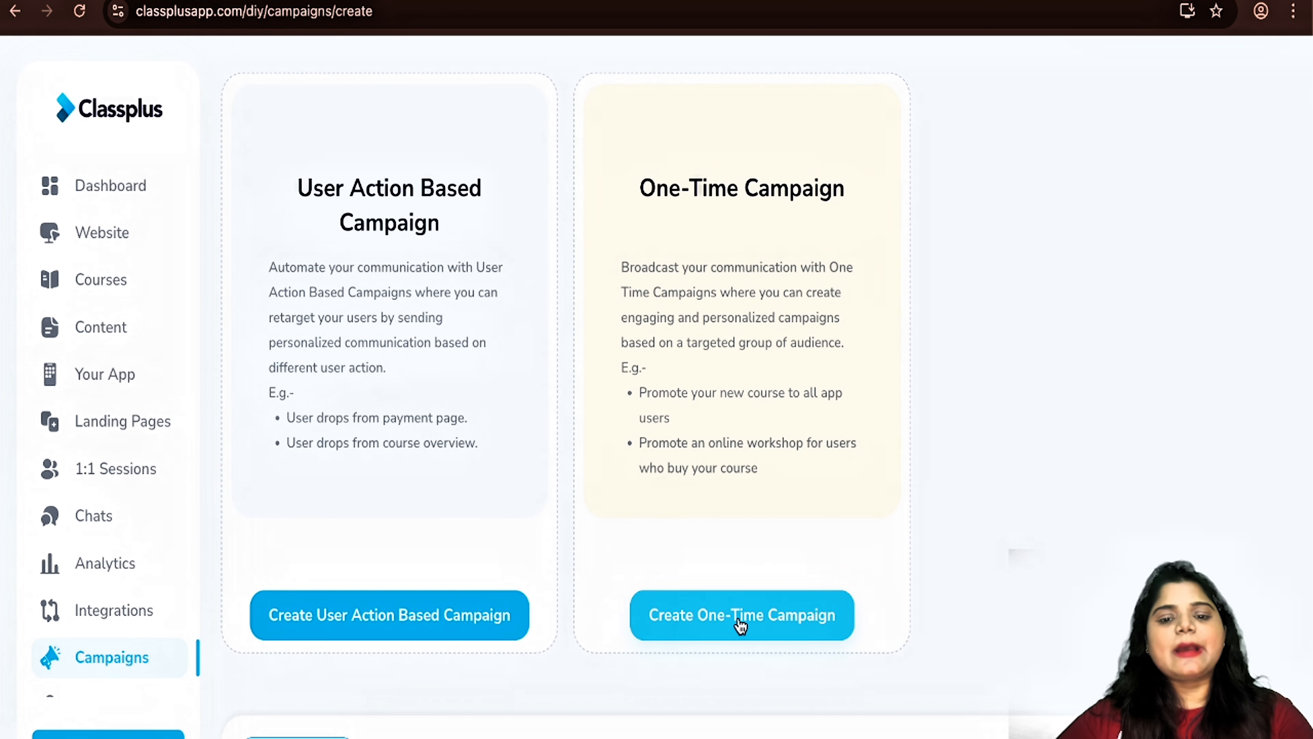
left_click(780, 623)
left_click(254, 342)
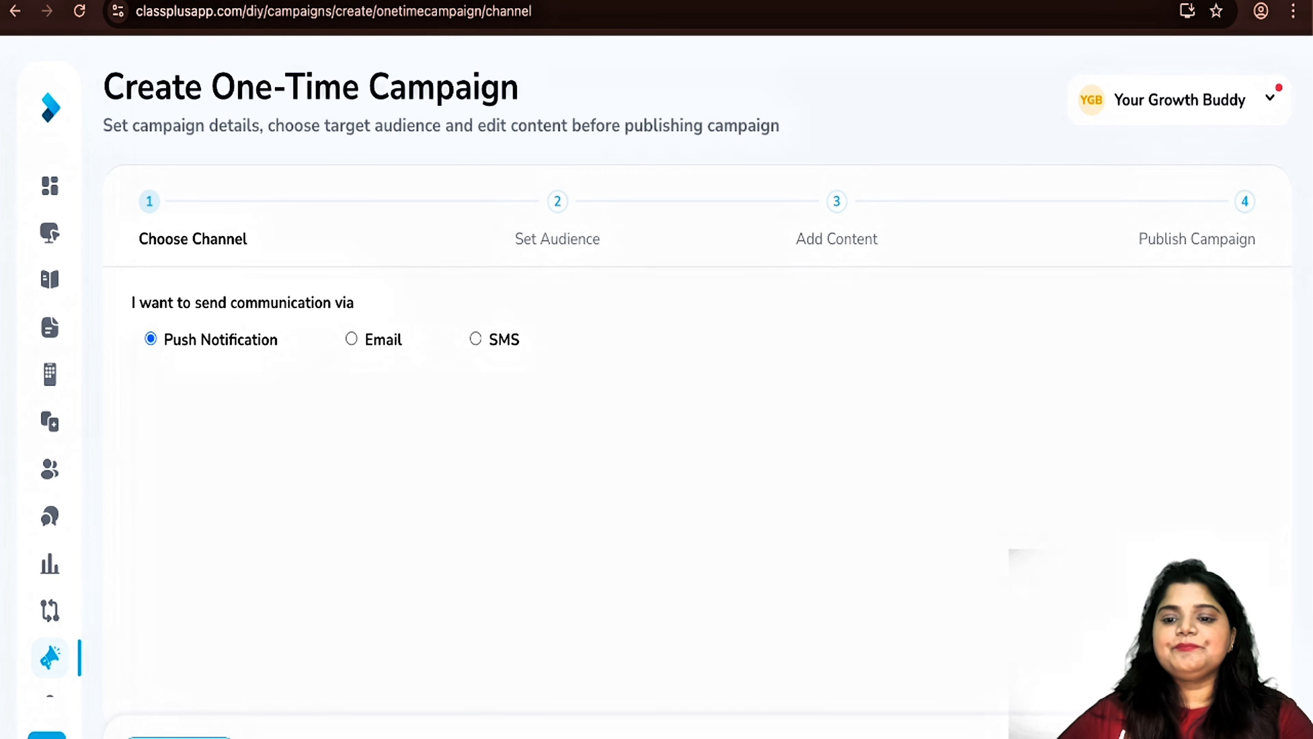
left_click(1209, 736)
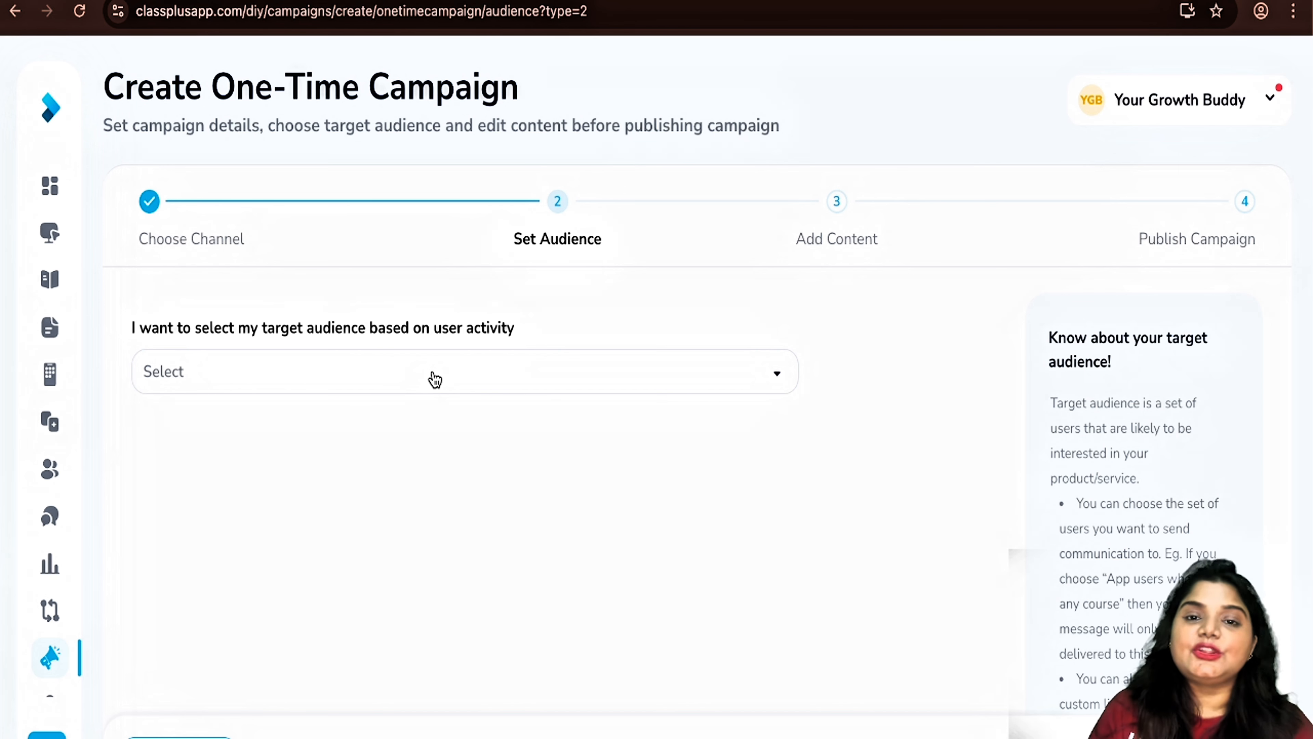
Step: Set the target audience to "All users who have not bought any course" and its time period to All Time
left_click(435, 378)
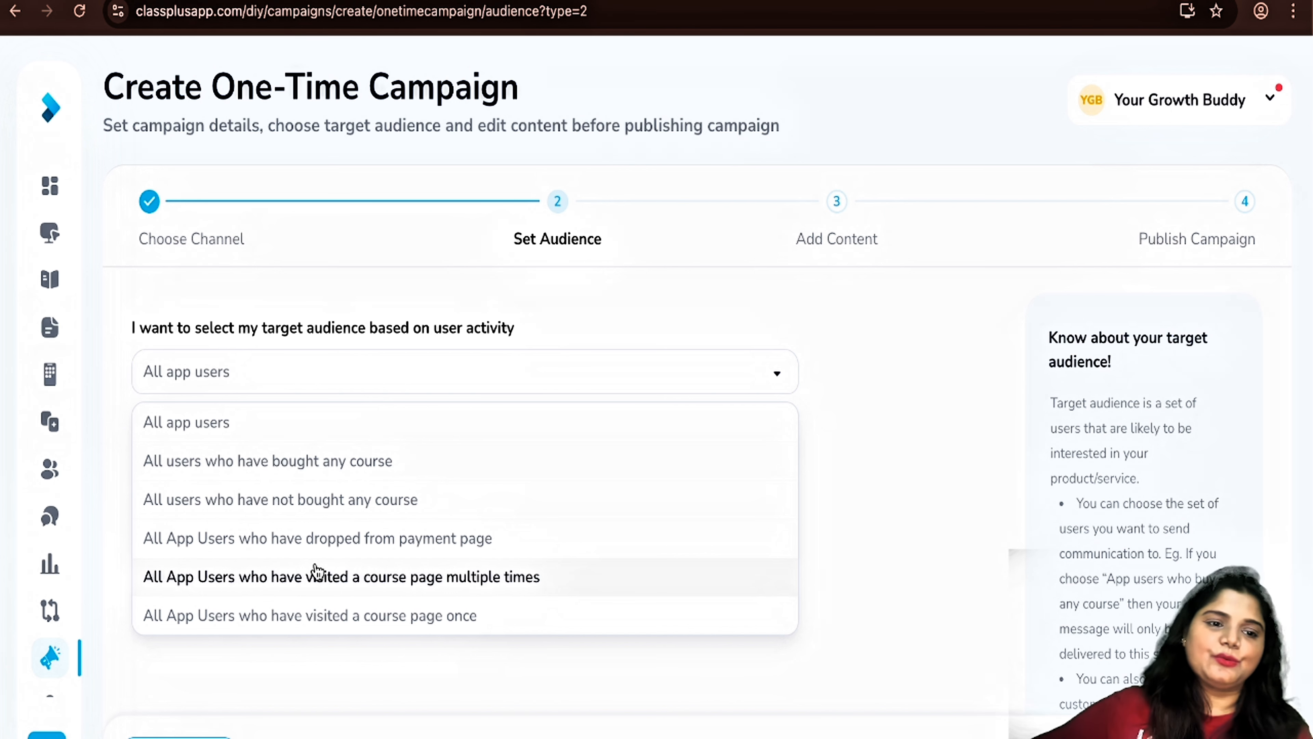
left_click(307, 504)
left_click(333, 467)
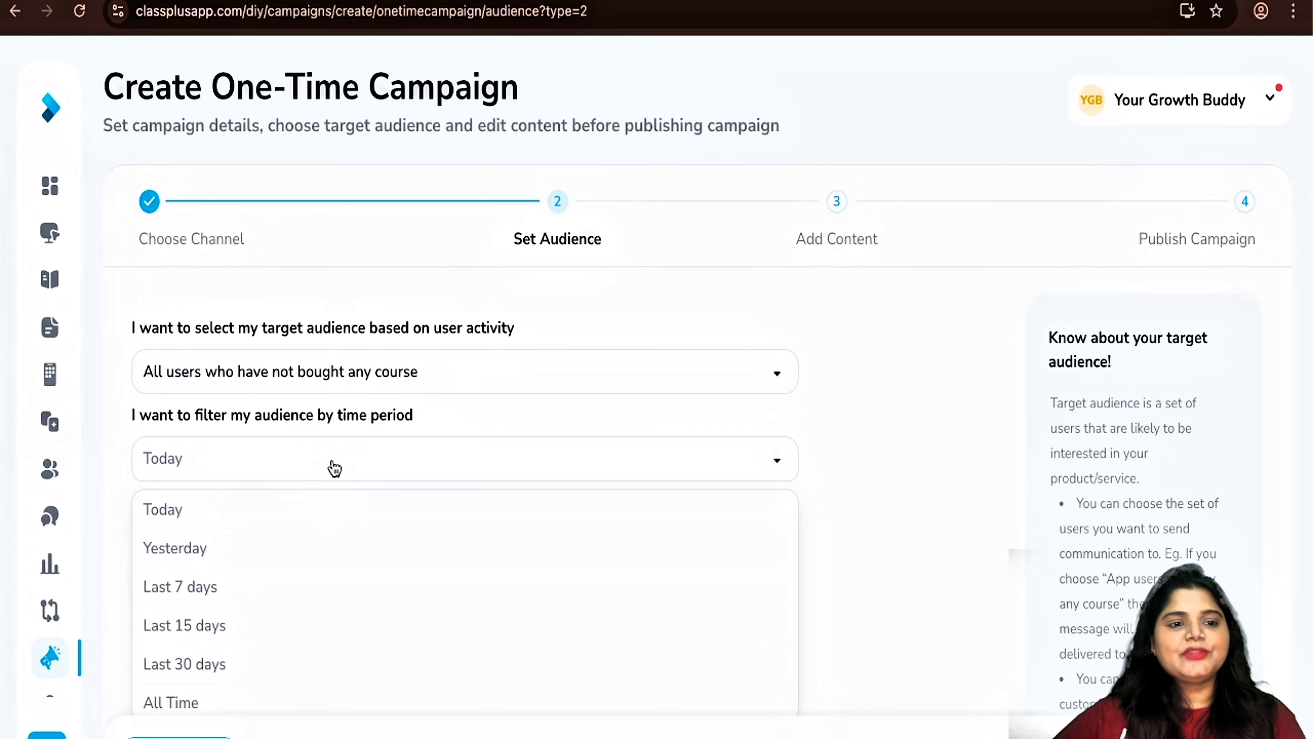
scroll(306, 626, "down", 3)
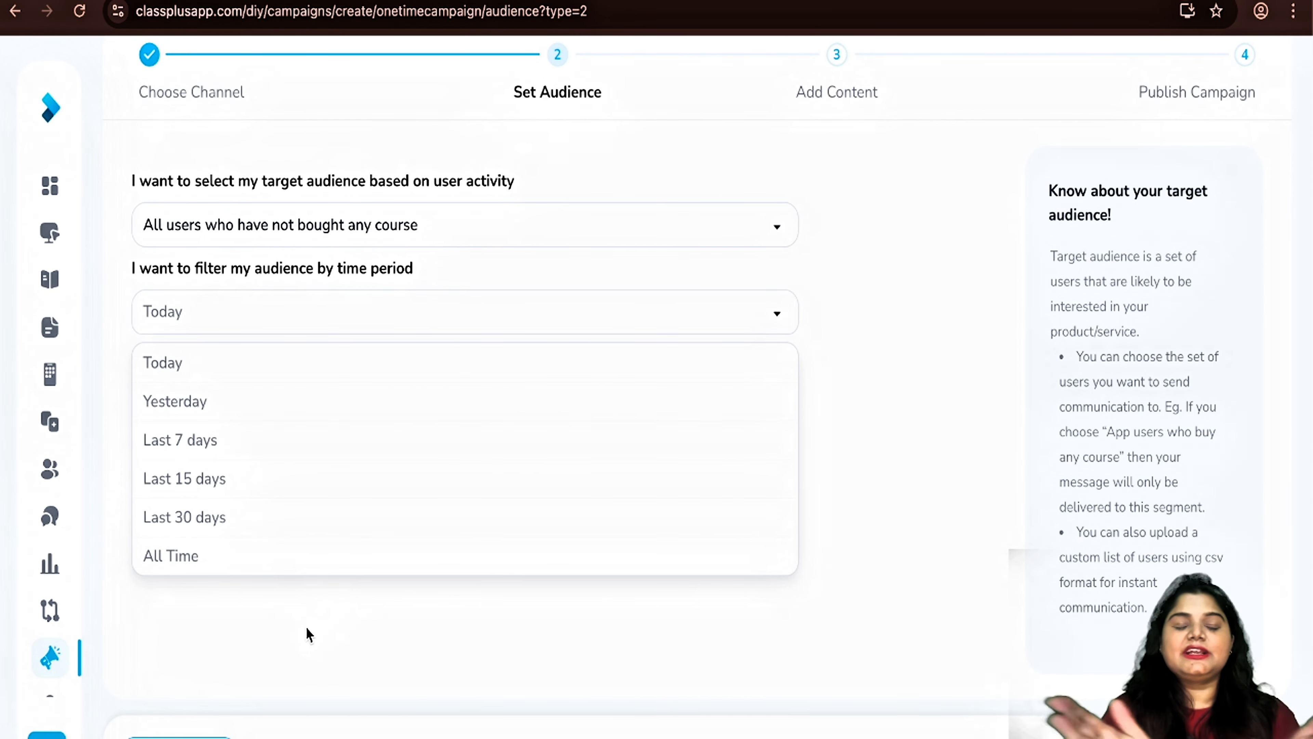
left_click(194, 557)
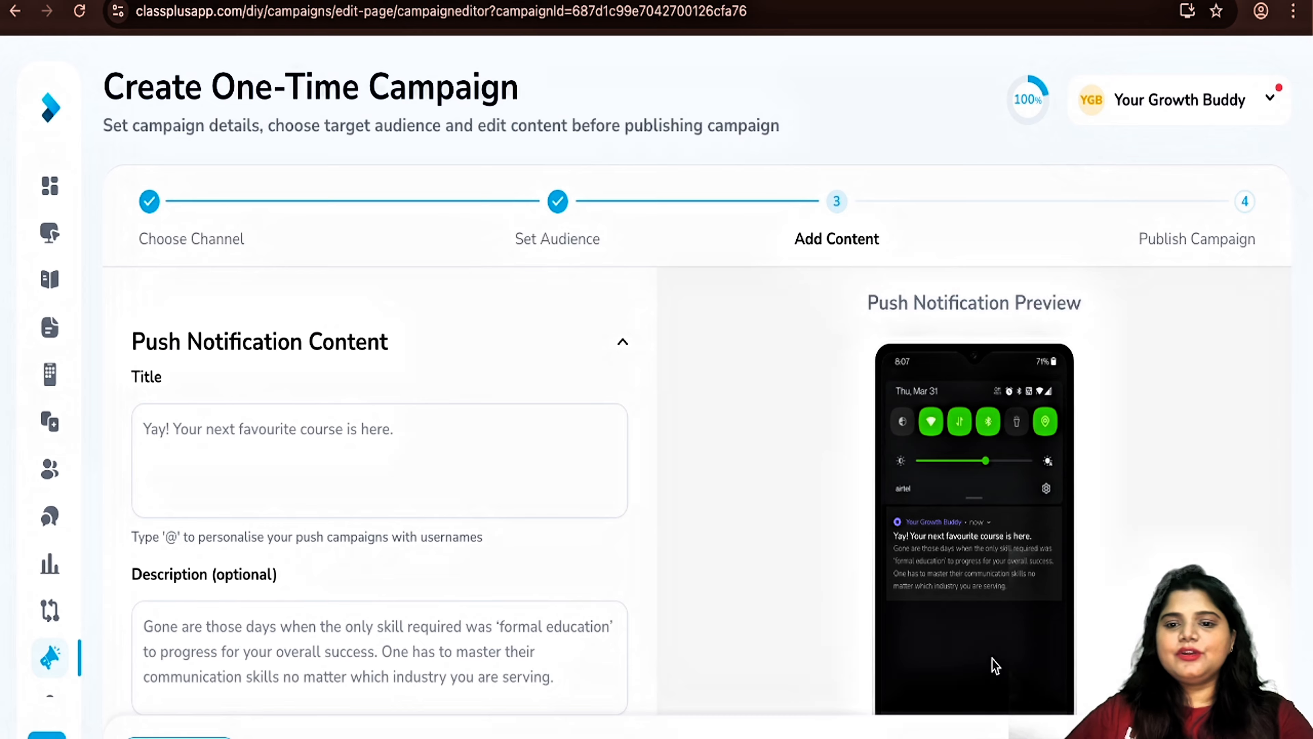
Step: Insert the {{firstName}} personalisation variable at the start of the push notification title
scroll(995, 663, "down", 4)
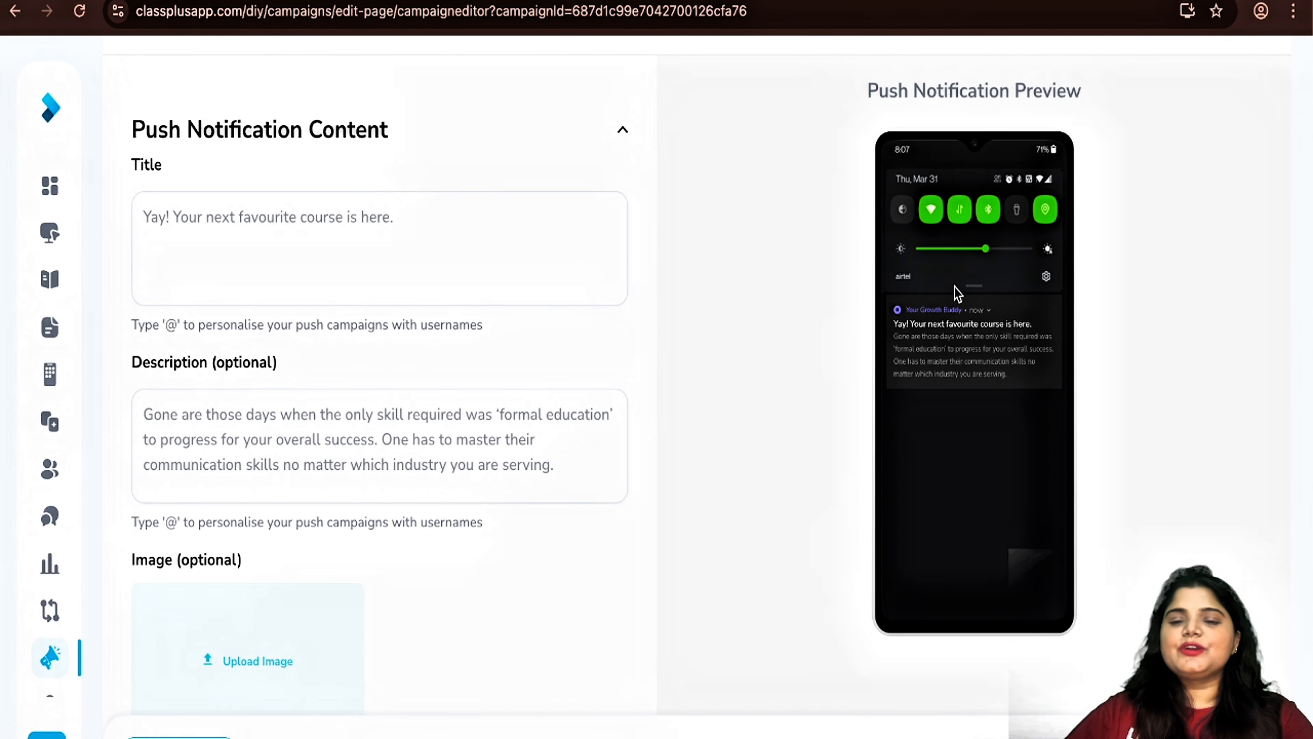
left_click(195, 218)
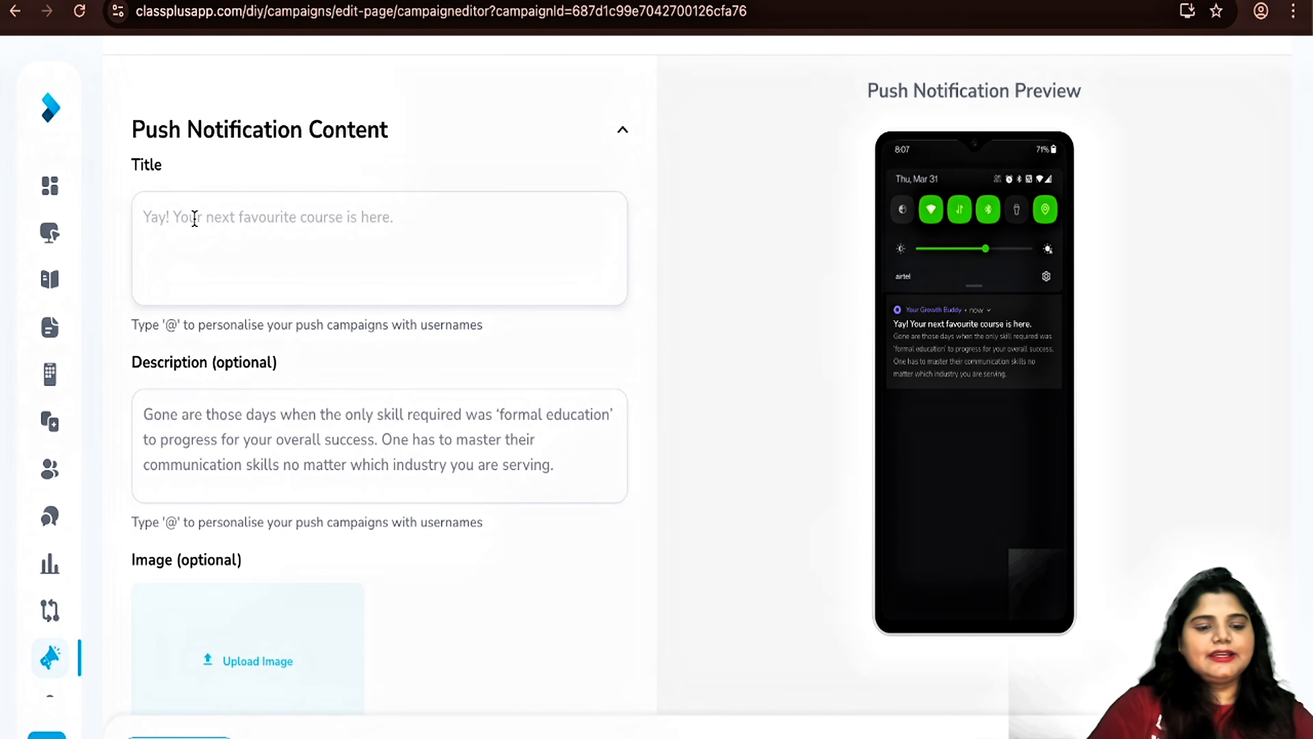
type("@")
left_click(220, 237)
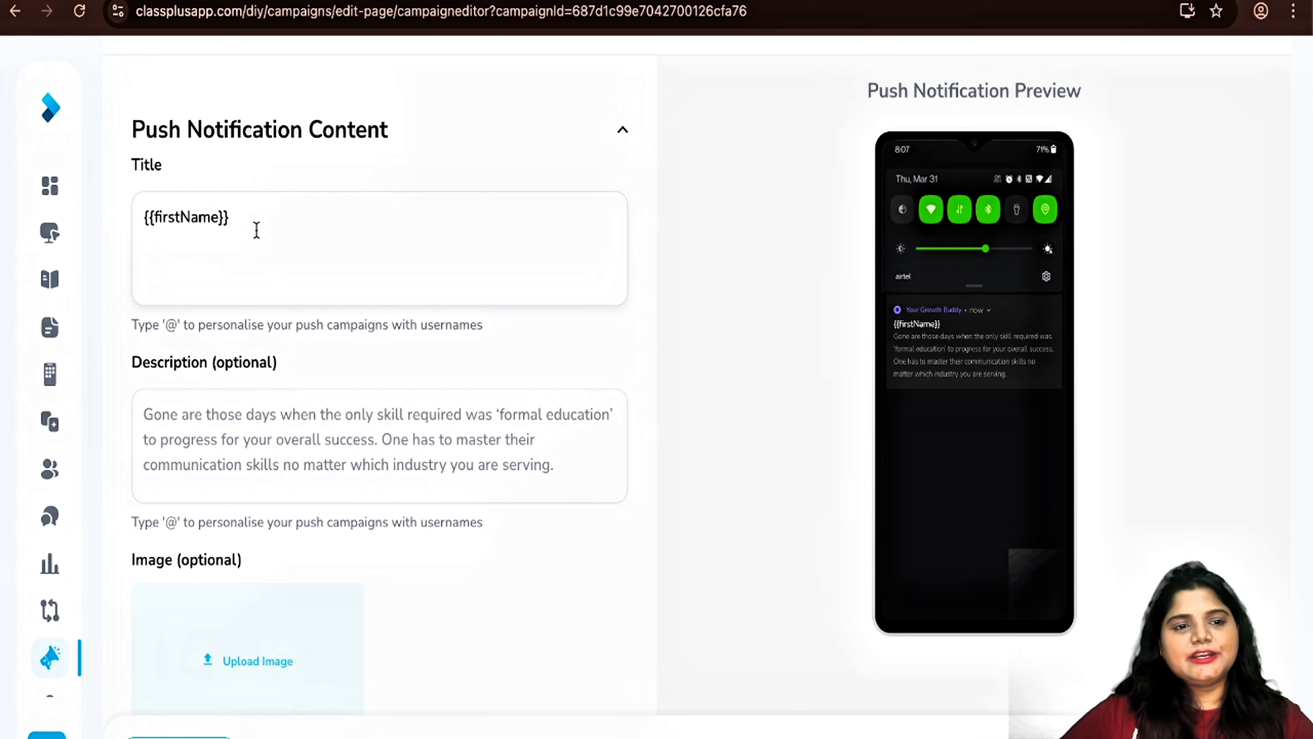
type("Hi")
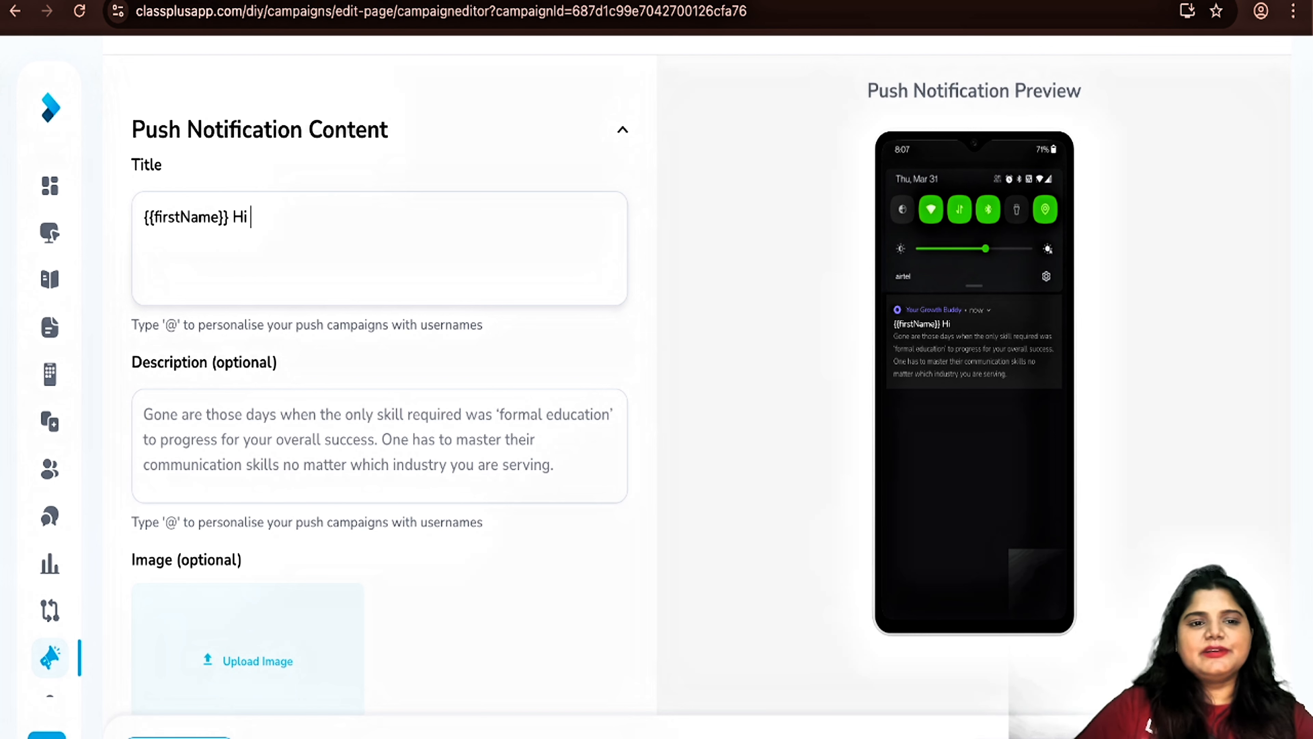
key("BackSpace")
key("BackSpace")
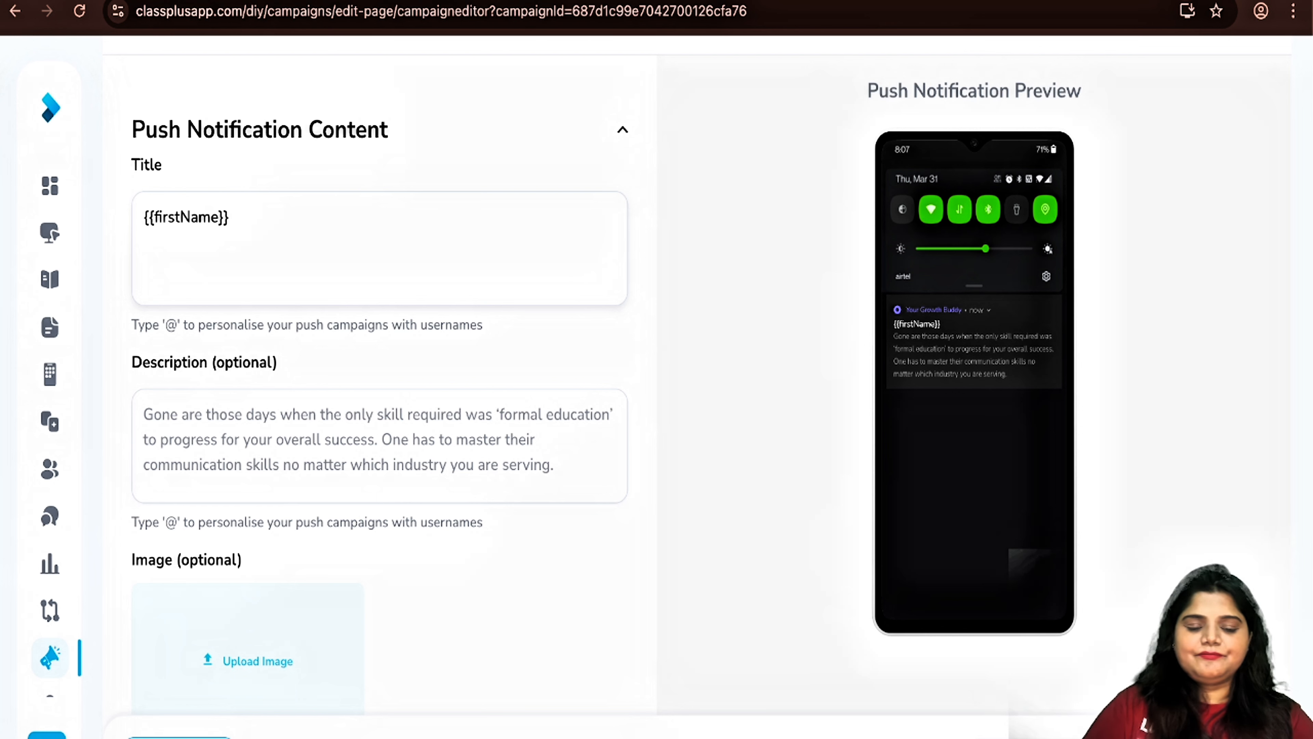
Step: Complete the notification title after the first-name variable with "Course Check Kiya kya ?? Abhi bhi Soch rhe ho ?"
type("Cours")
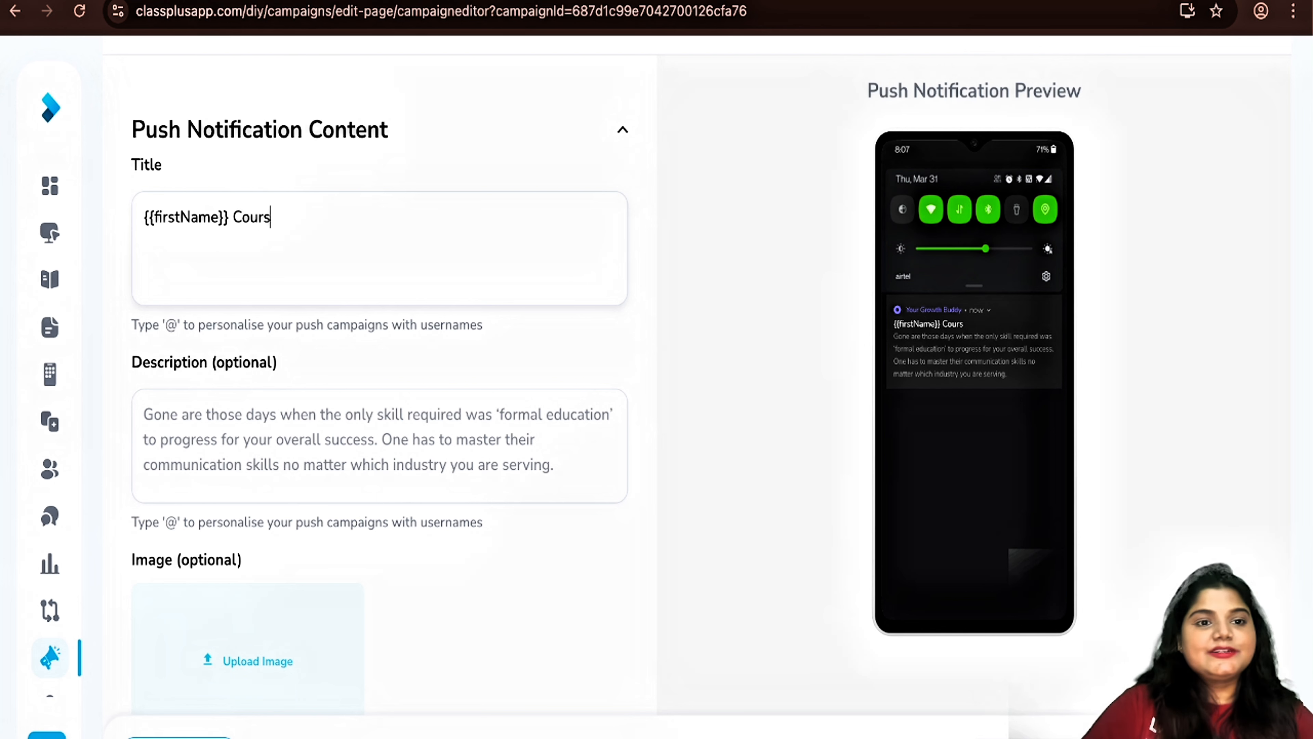
type("e Check ")
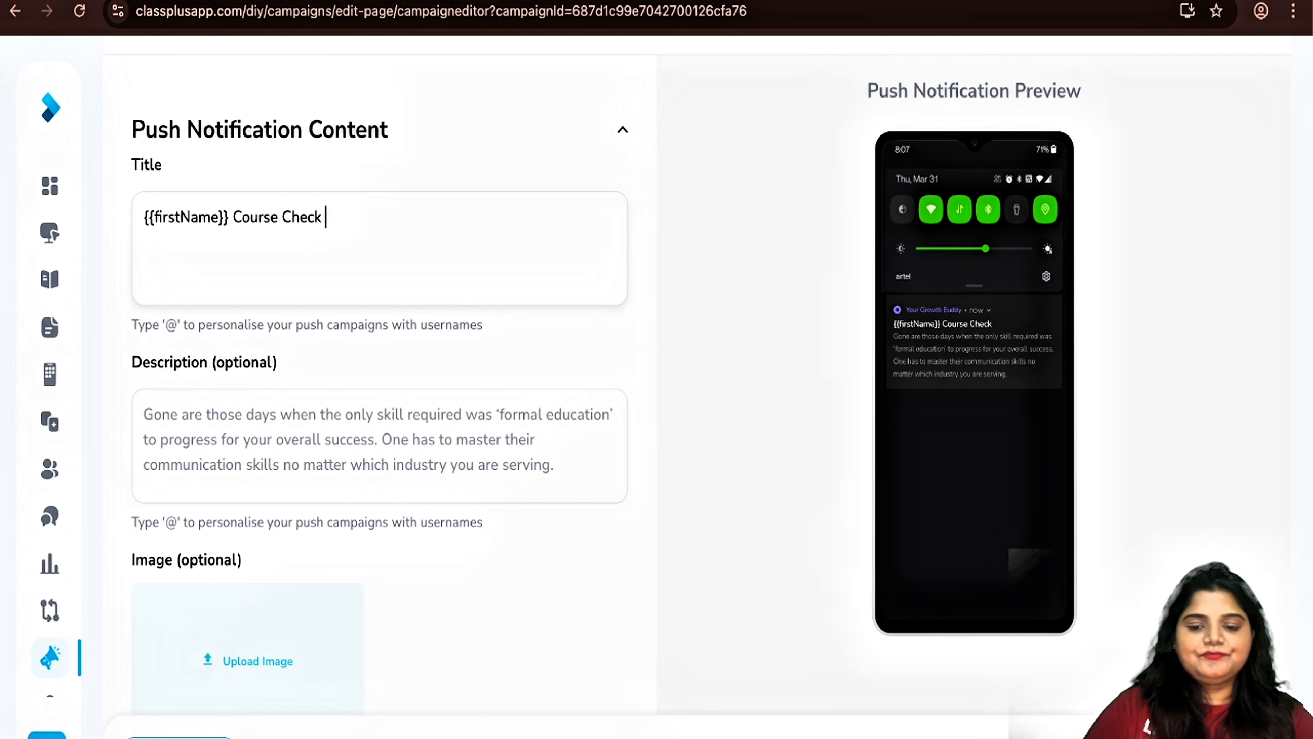
type("Kiya kya ")
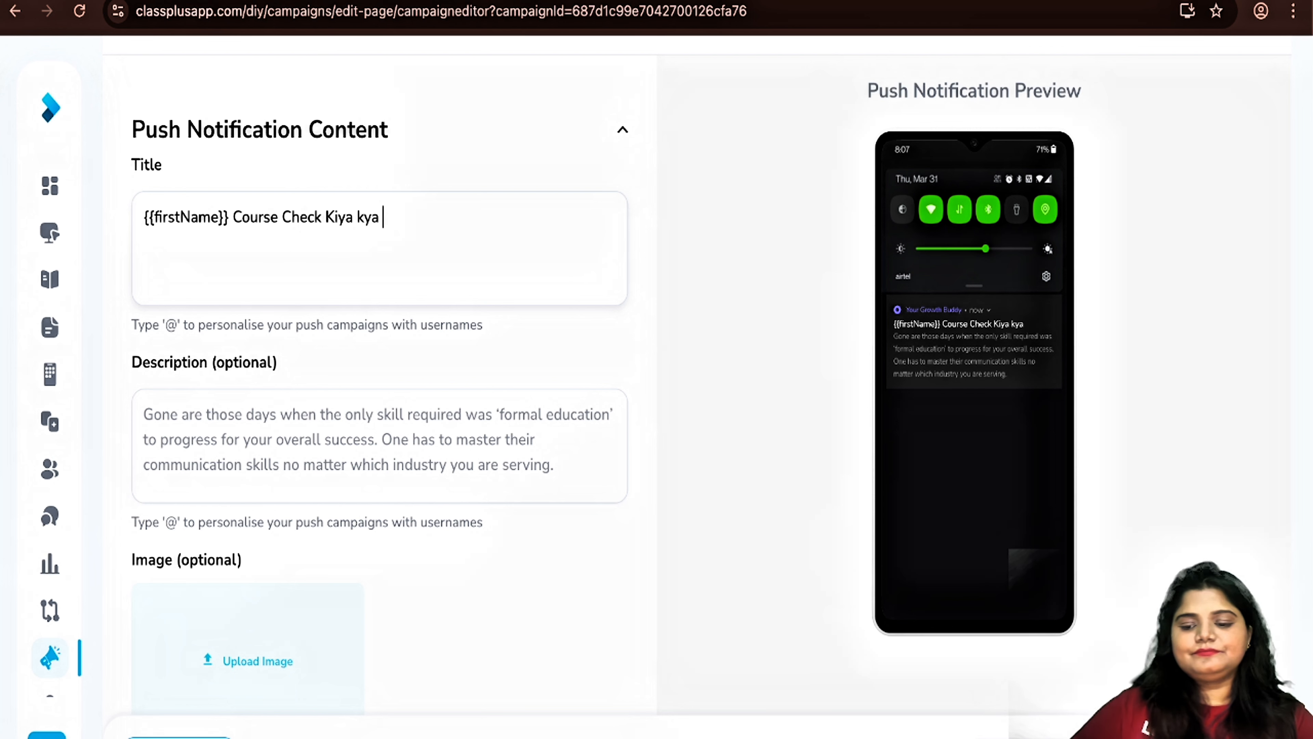
type("?? Abhi")
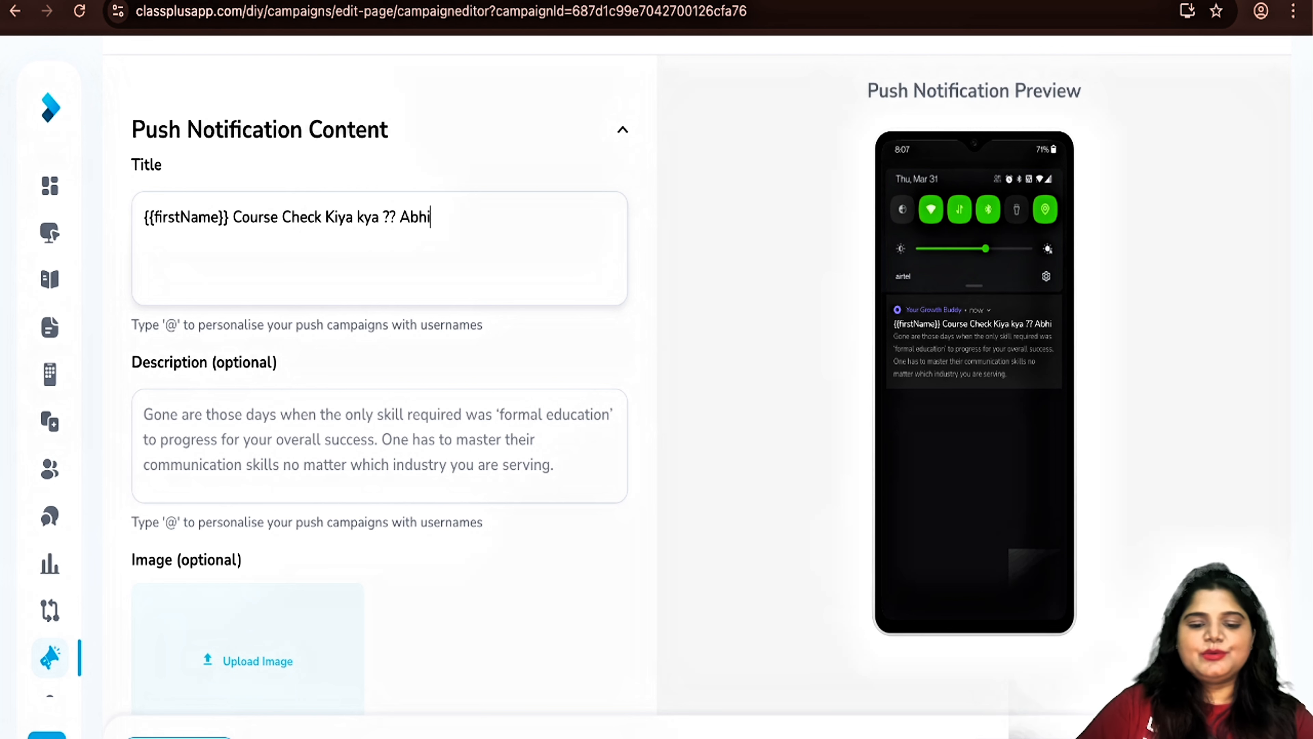
type(" bhi Socj")
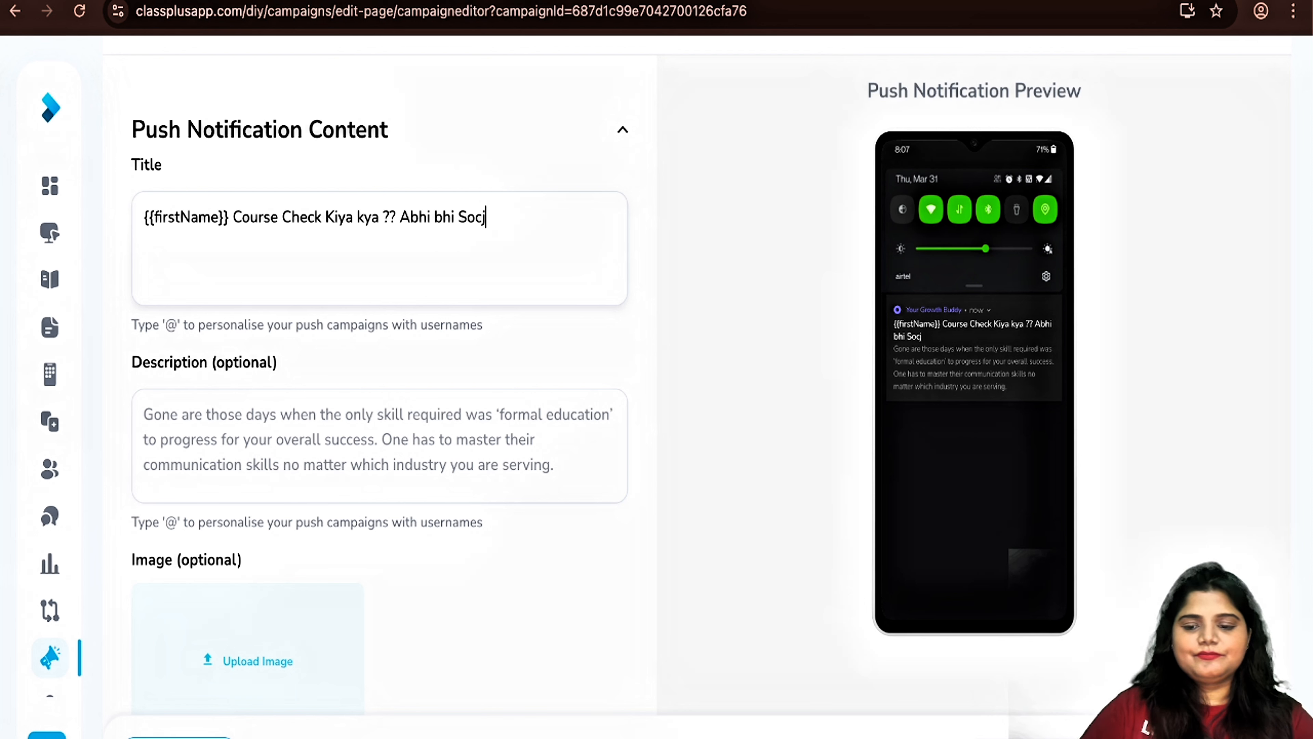
key("BackSpace")
type("h rhe h")
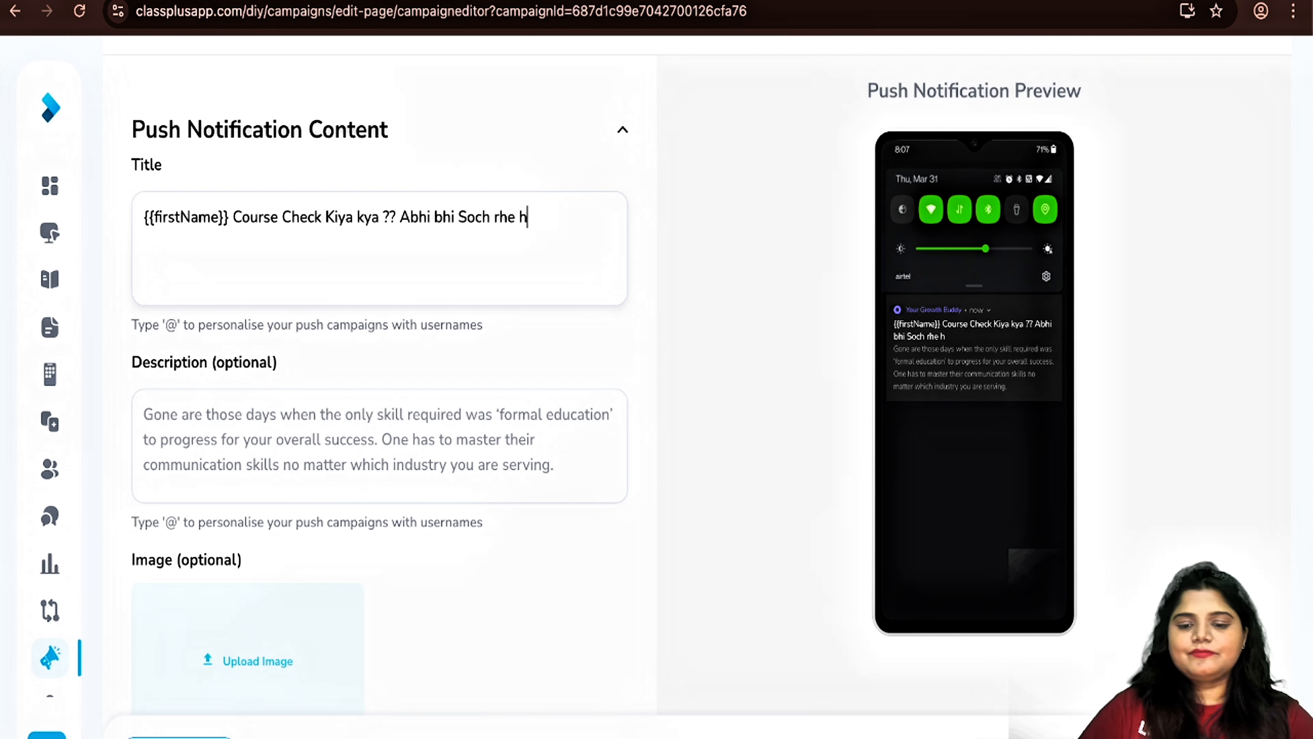
type("o ?")
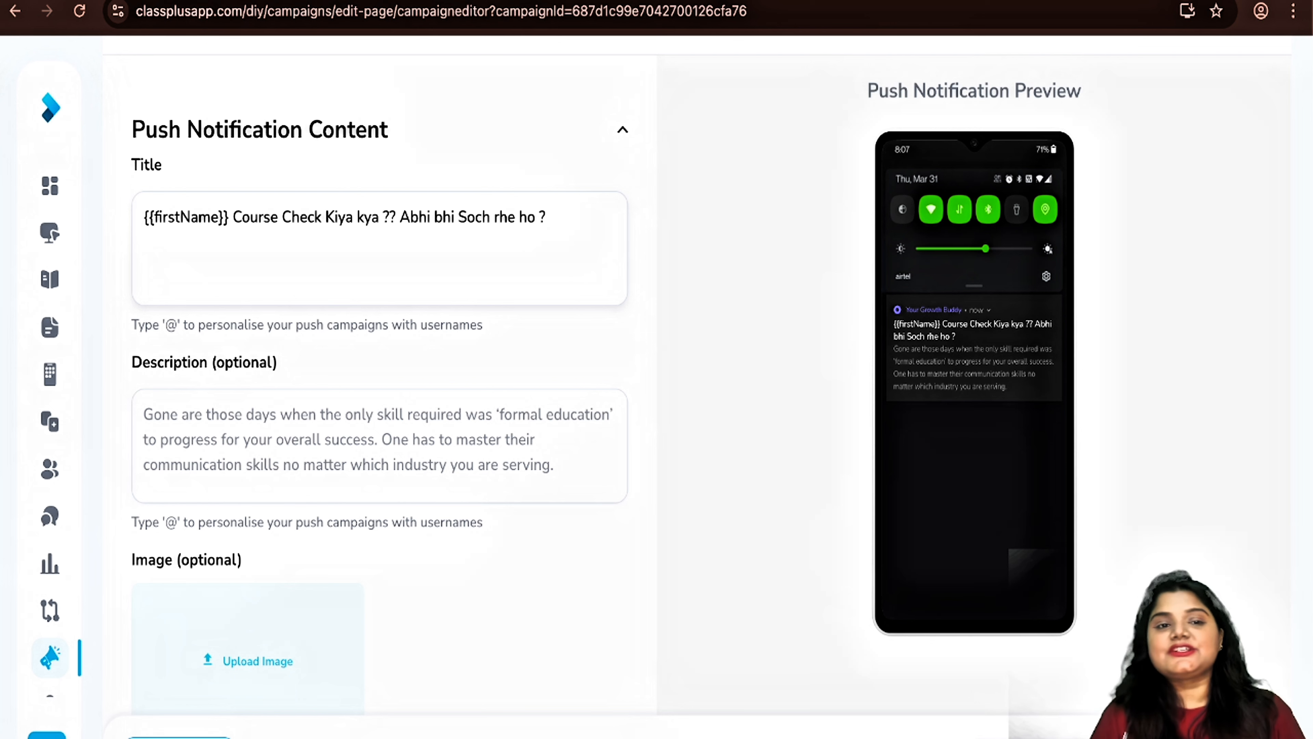
Step: Paste the copied text from "Get lifetime access to expert-led lessons" through the [X]% 48-hour discount offer into the notification description
left_click(197, 431)
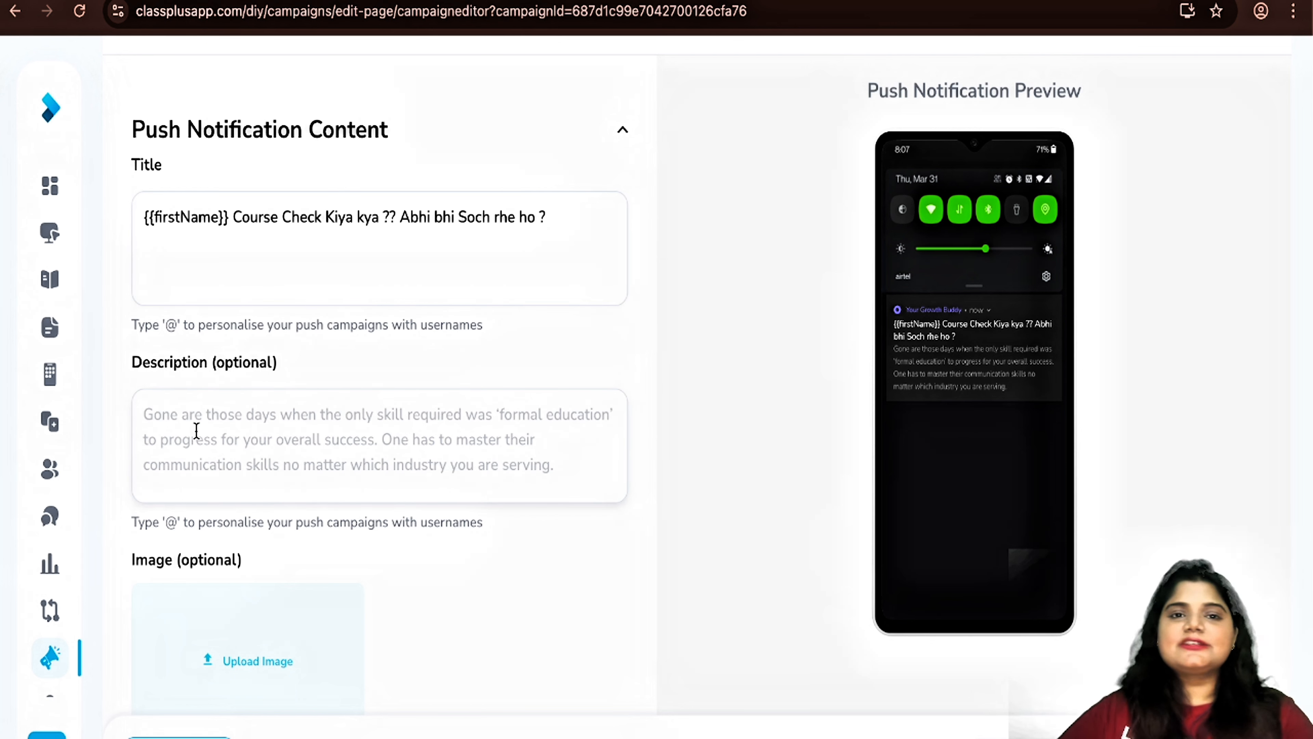
key("ctrl+v")
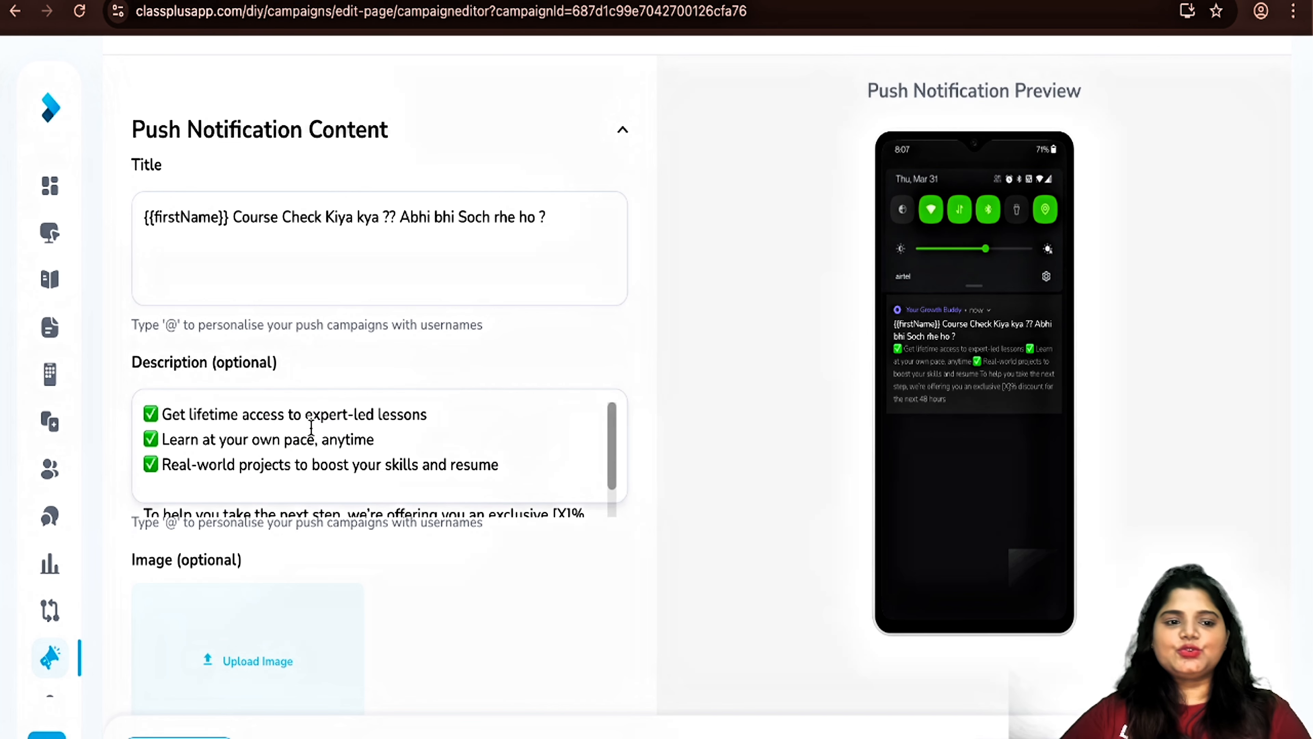
scroll(297, 452, "down", 2)
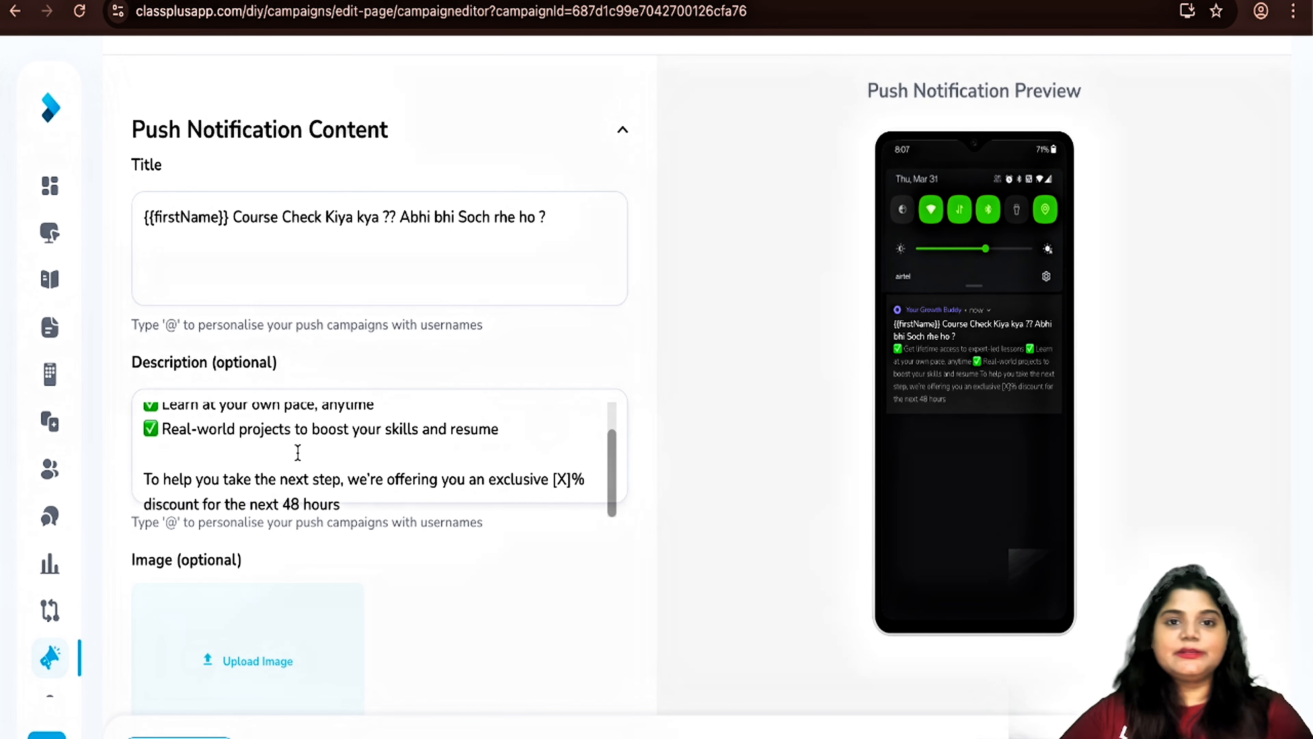
scroll(297, 453, "down", 1)
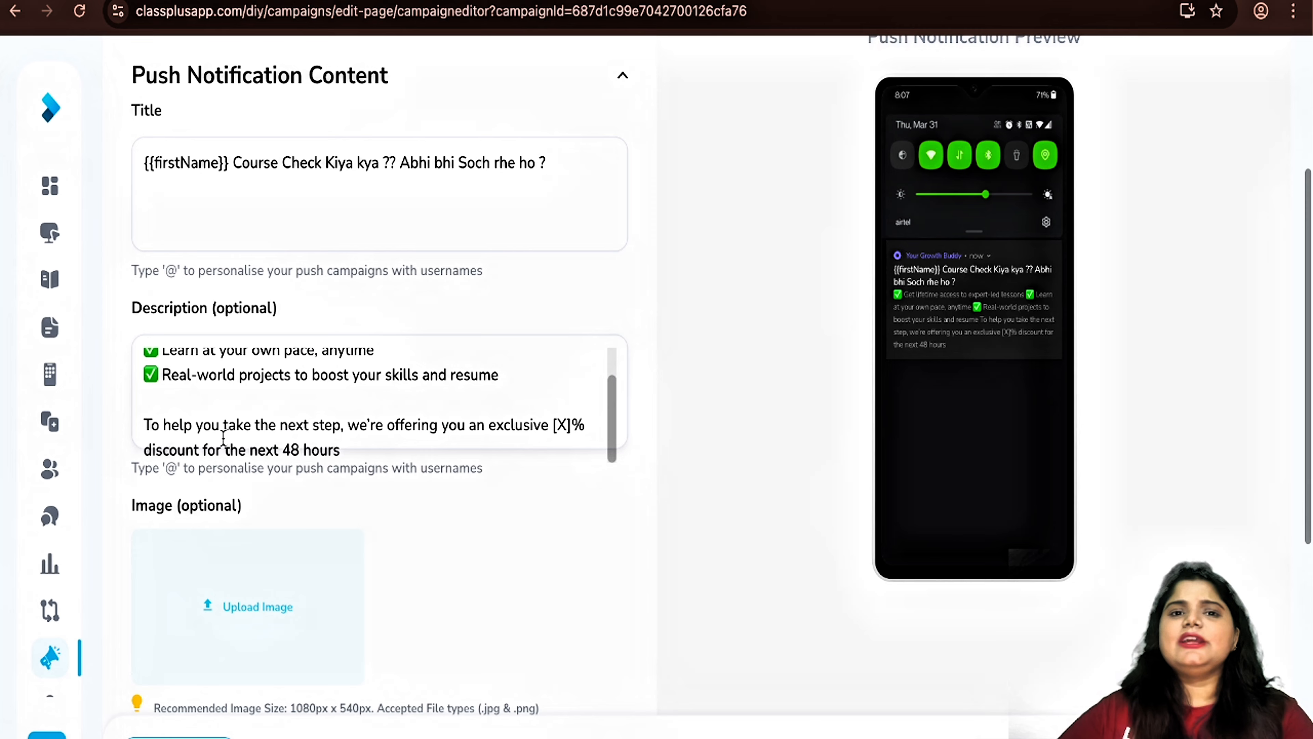
Step: Add the red "It's self study time" template from the image library as the push notification image
scroll(270, 446, "down", 6)
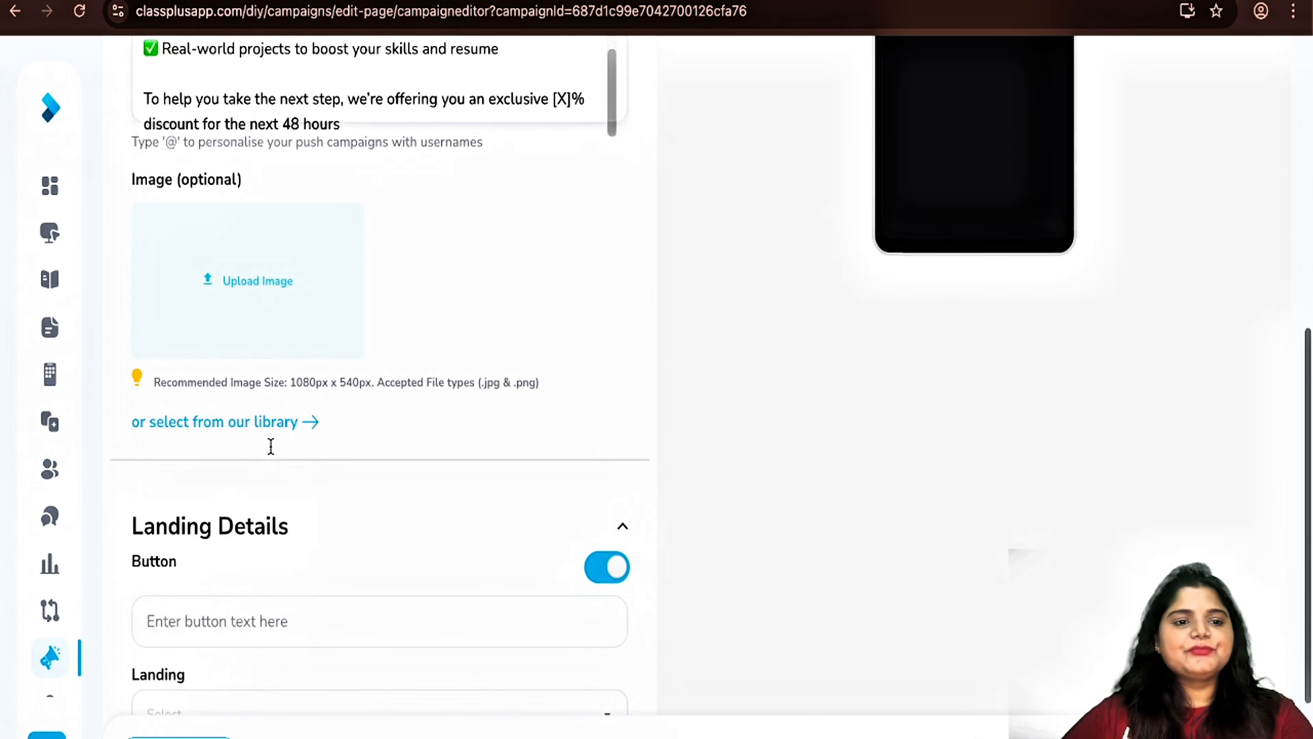
left_click(208, 408)
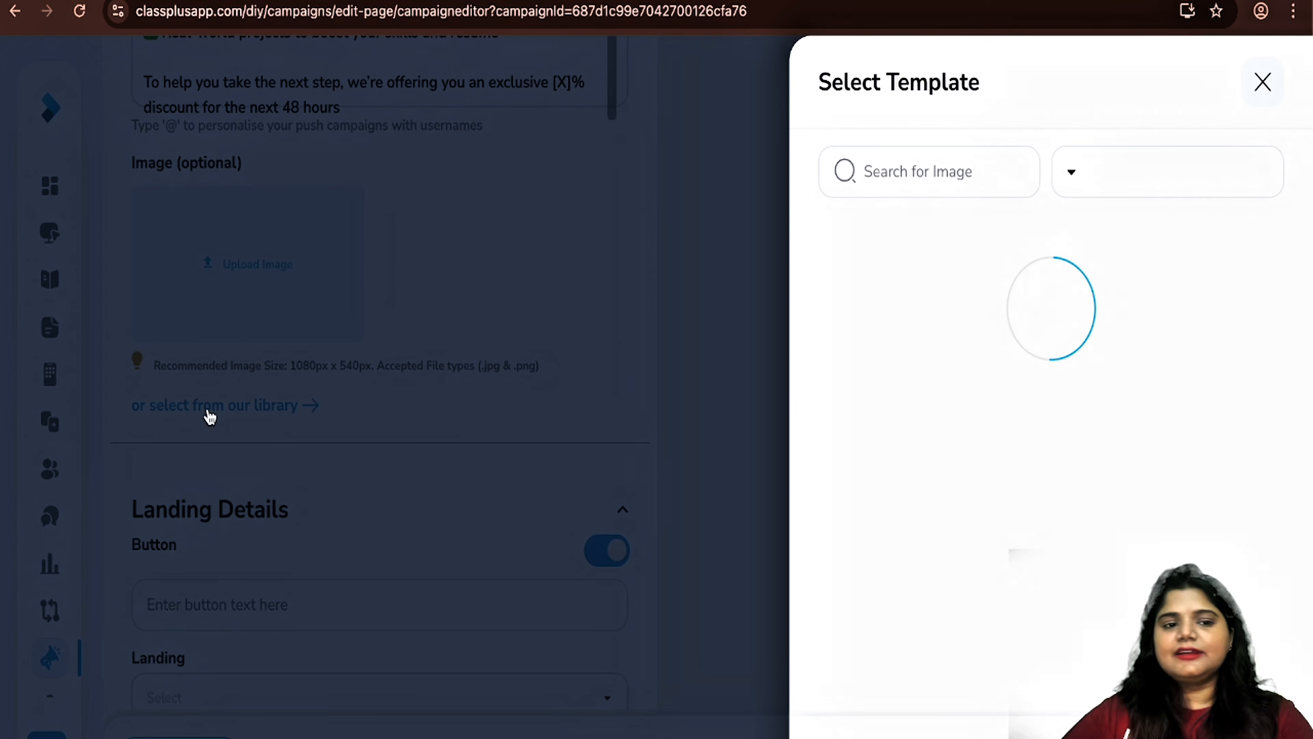
scroll(1170, 446, "down", 10)
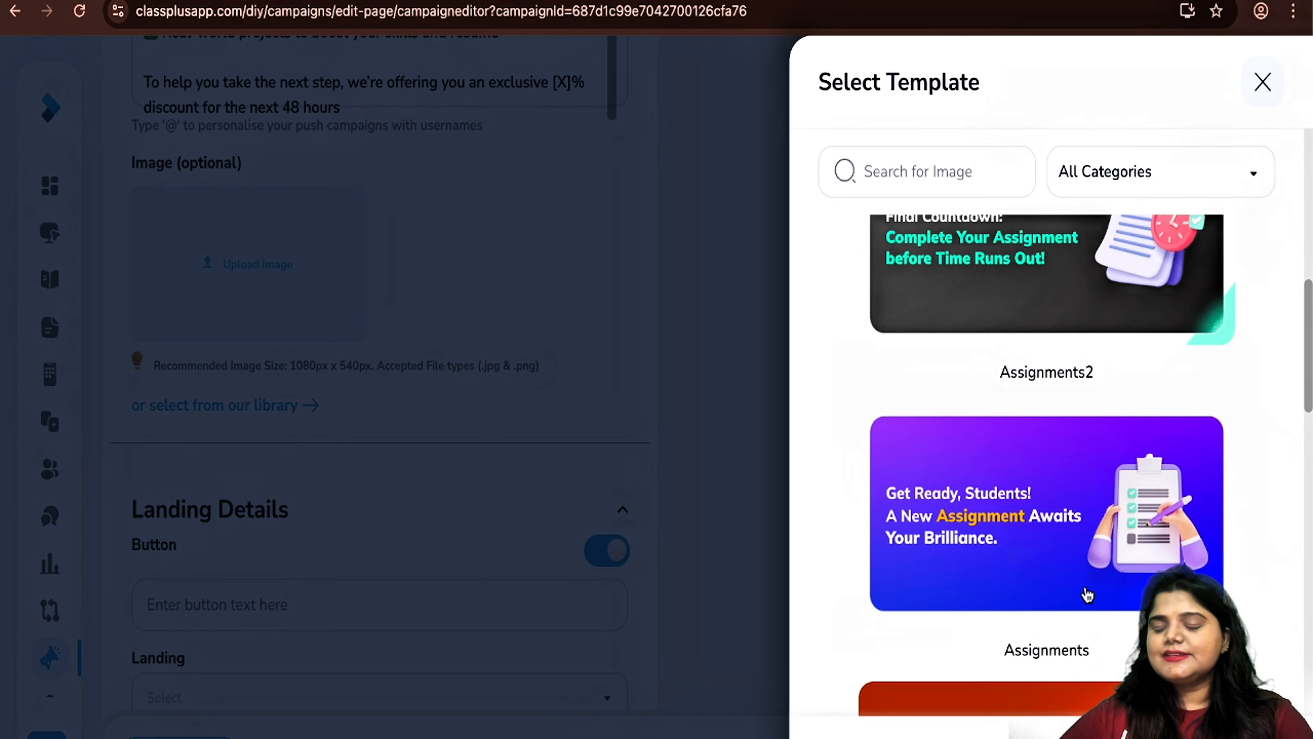
scroll(1084, 594, "down", 5)
left_click(1068, 587)
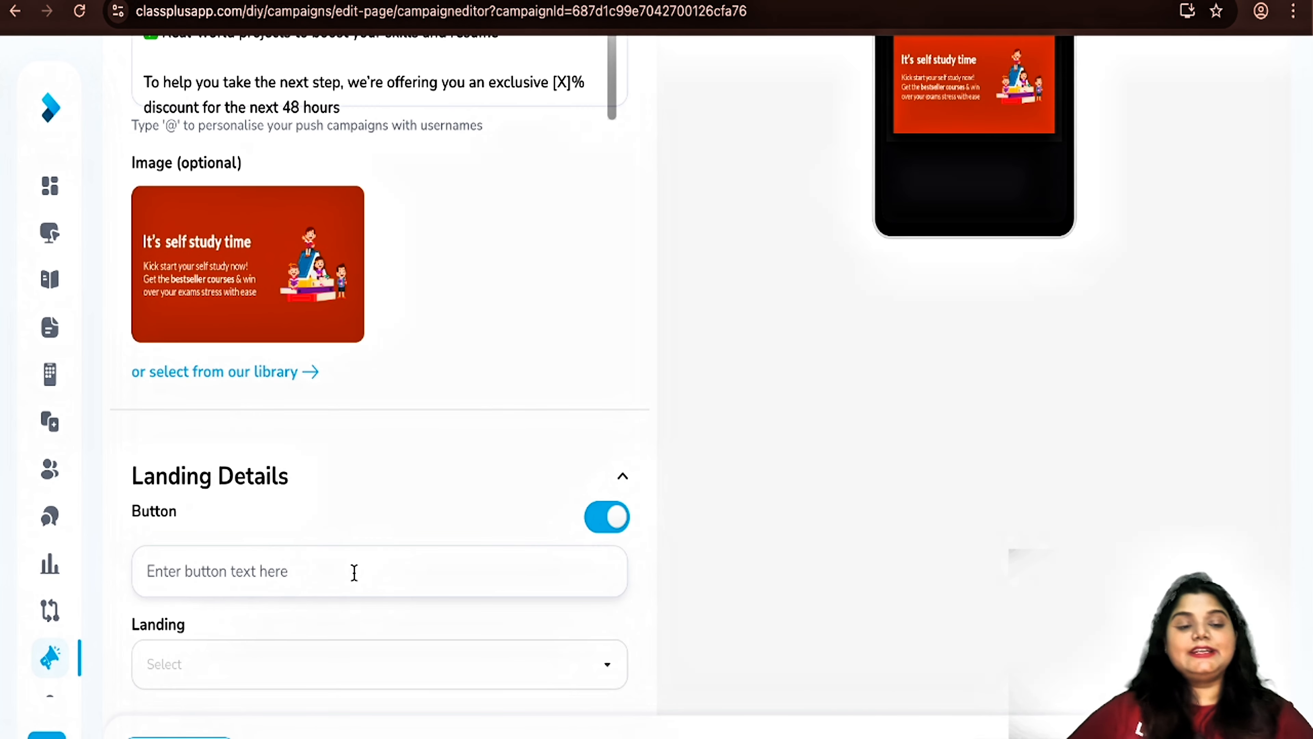
Step: Set the notification's button text to "Buy Now" and check it in the phone preview
type("Buy")
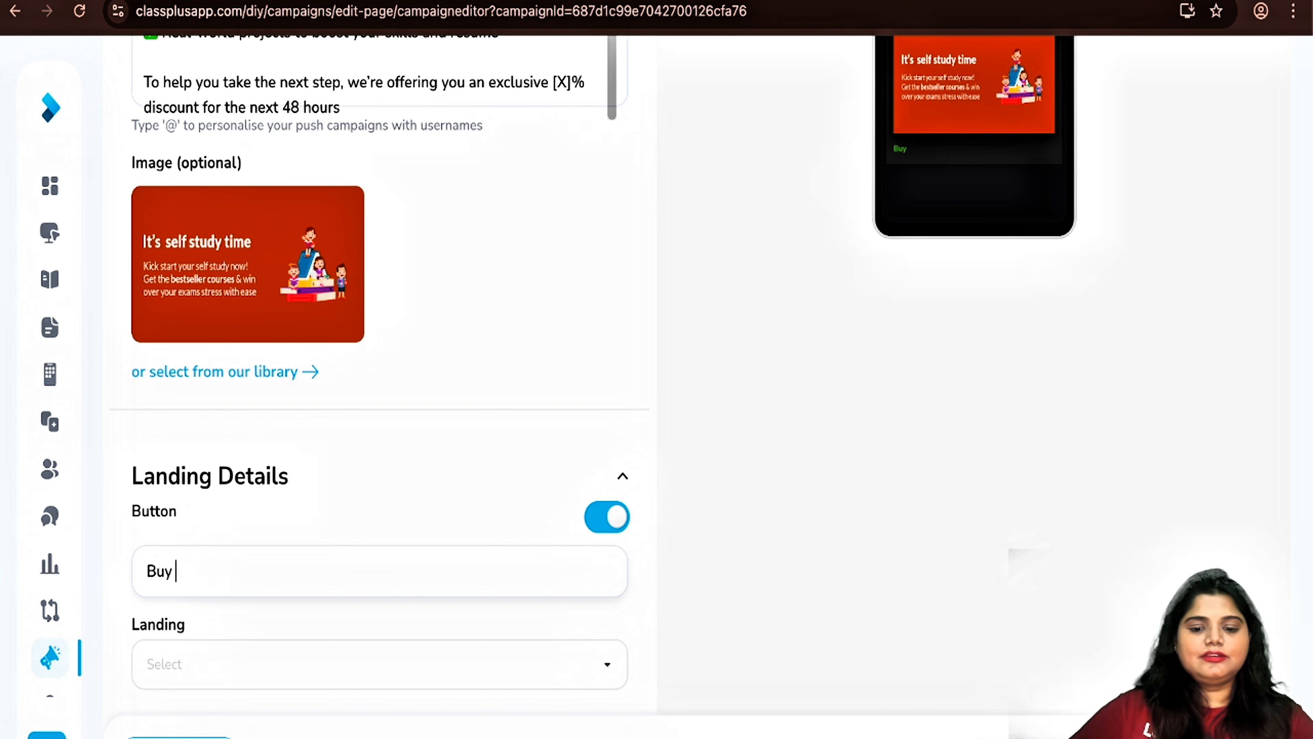
type(" Now")
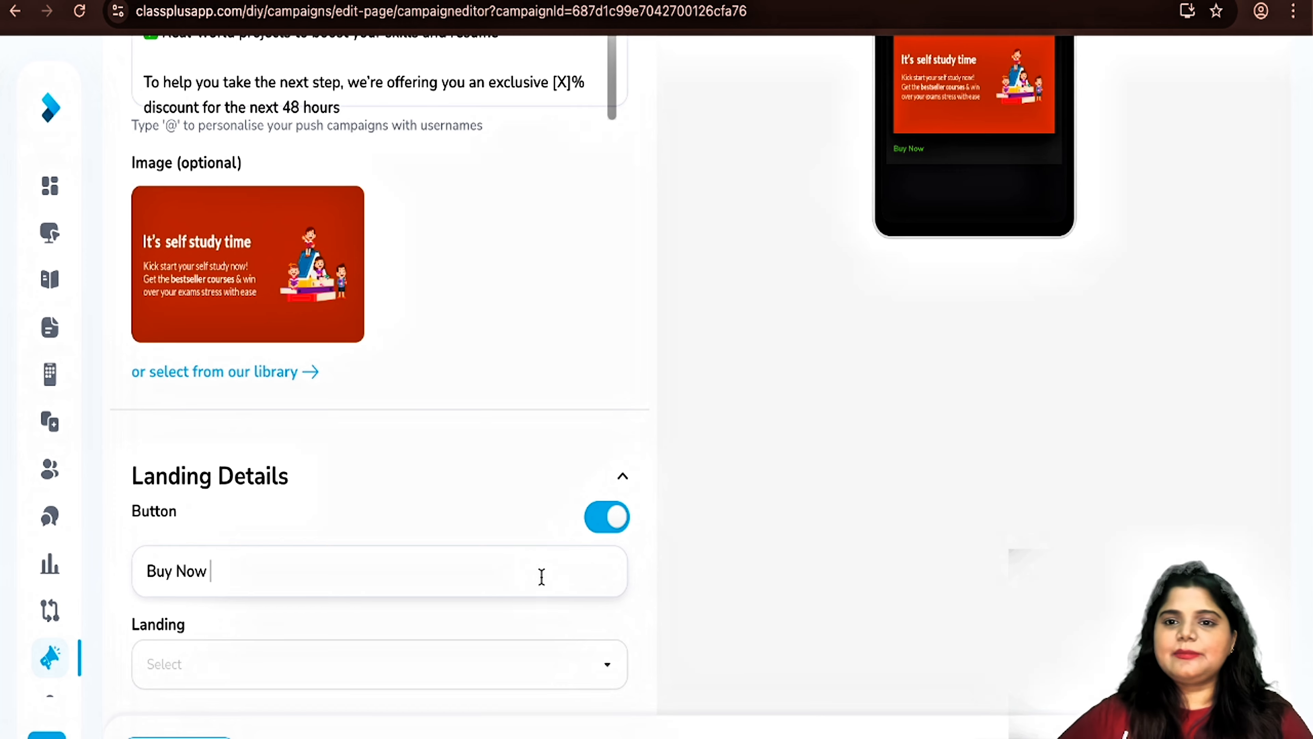
scroll(1015, 154, "up", 2)
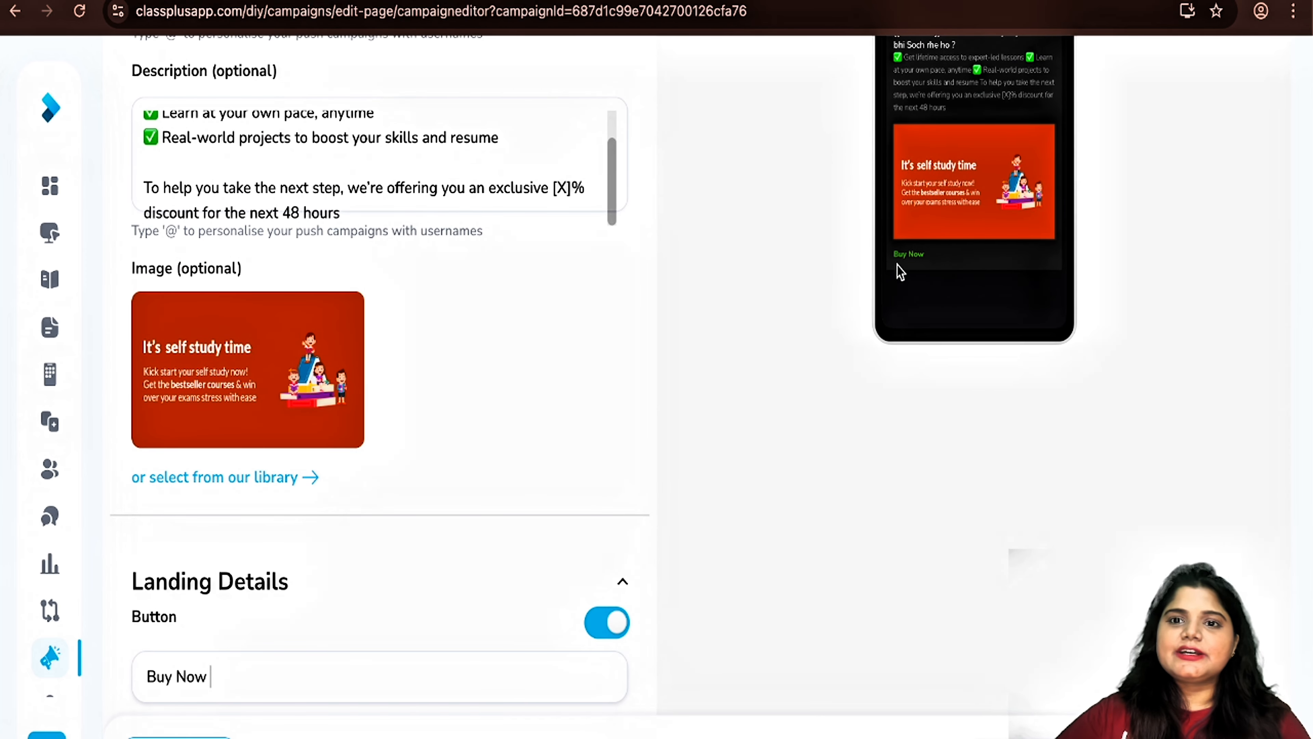
Step: Set the button landing to Specific Course and choose "REASONING - COMPLETE COURSE FOR ALL THE EXAMS"
scroll(898, 271, "down", 5)
left_click(397, 519)
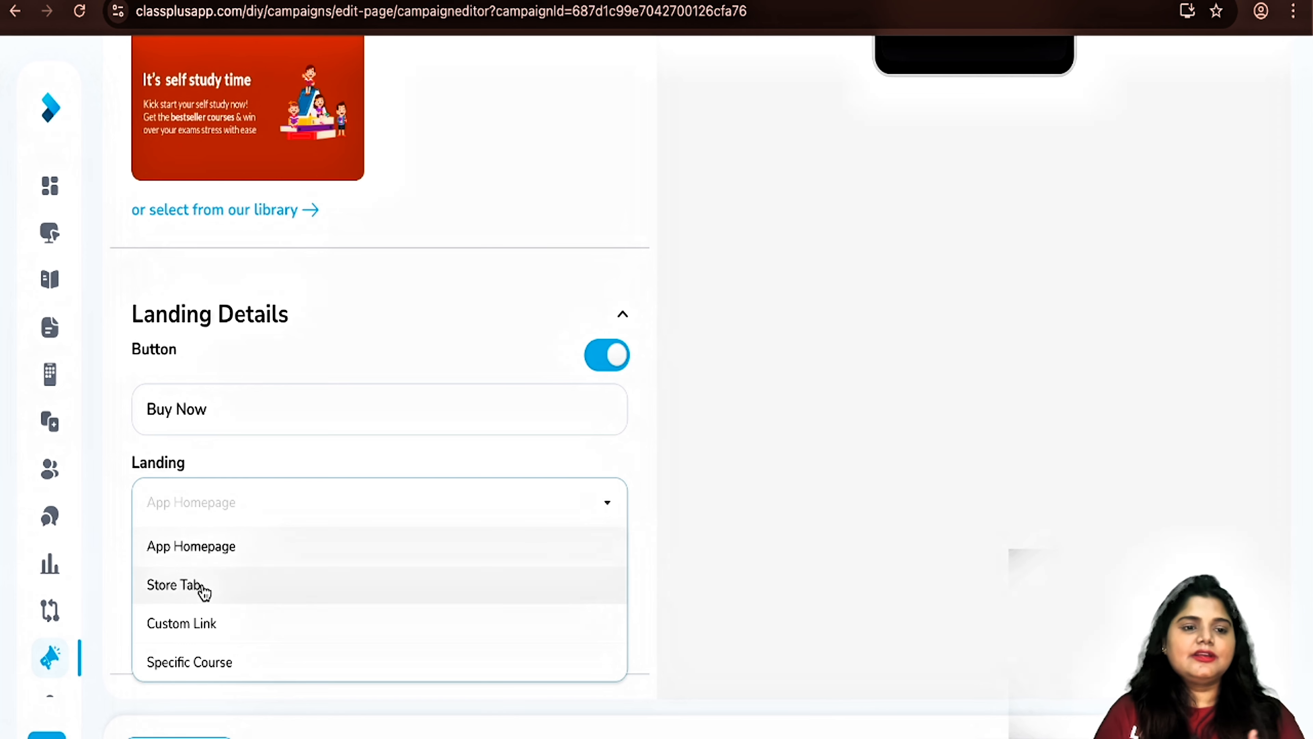
left_click(182, 667)
left_click(208, 584)
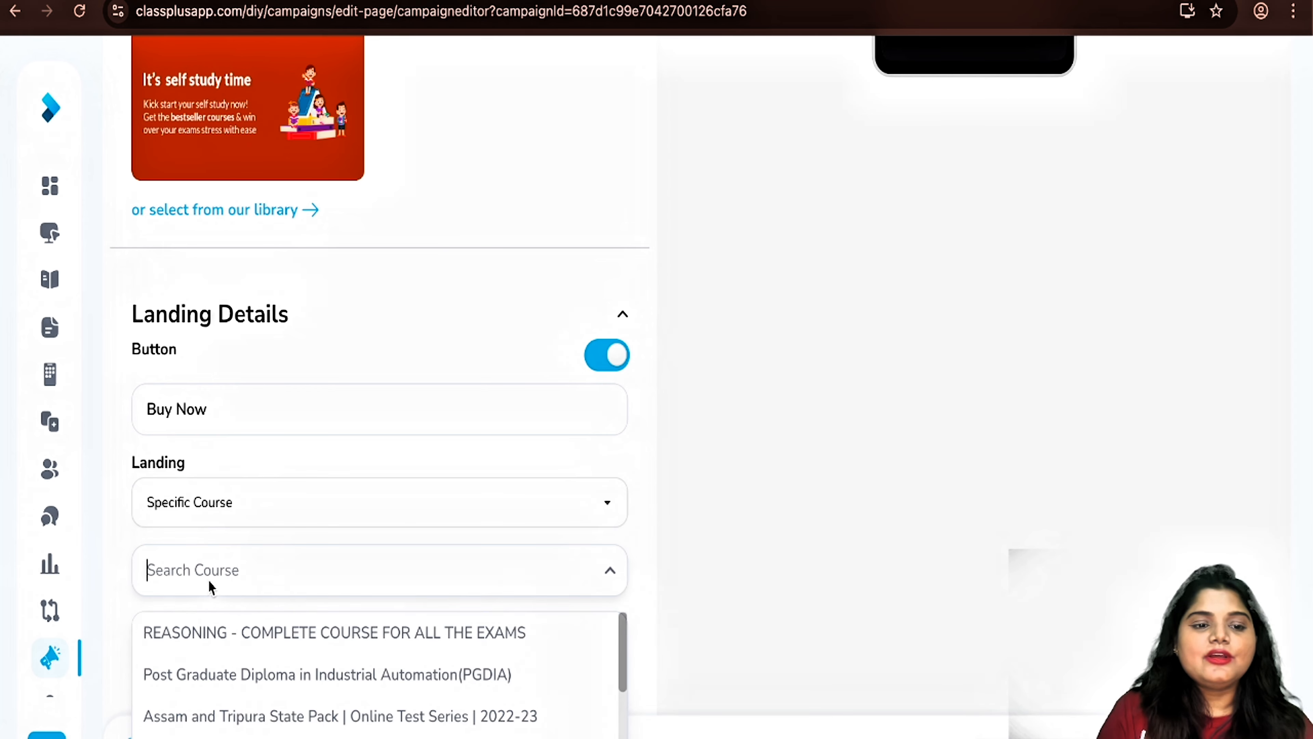
left_click(215, 646)
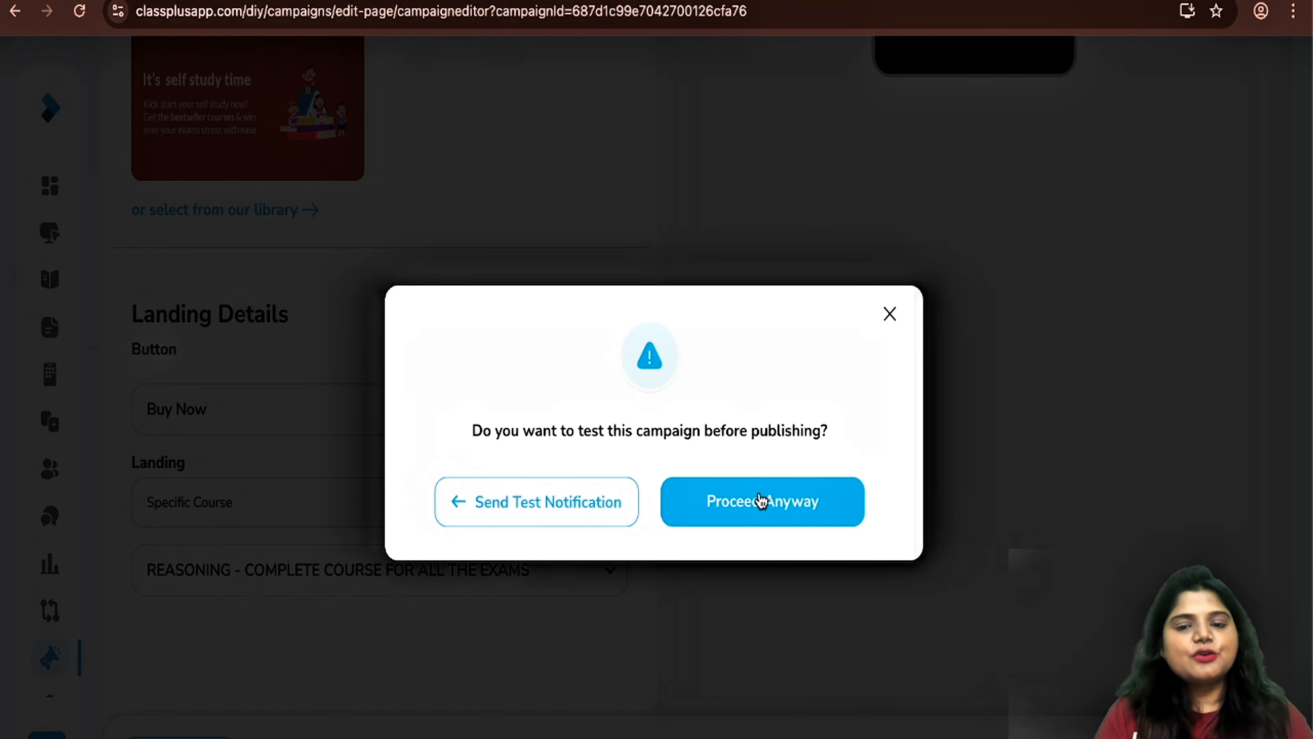
Step: Proceed to publishing without sending a test notification and set the campaign to Send Now
left_click(759, 501)
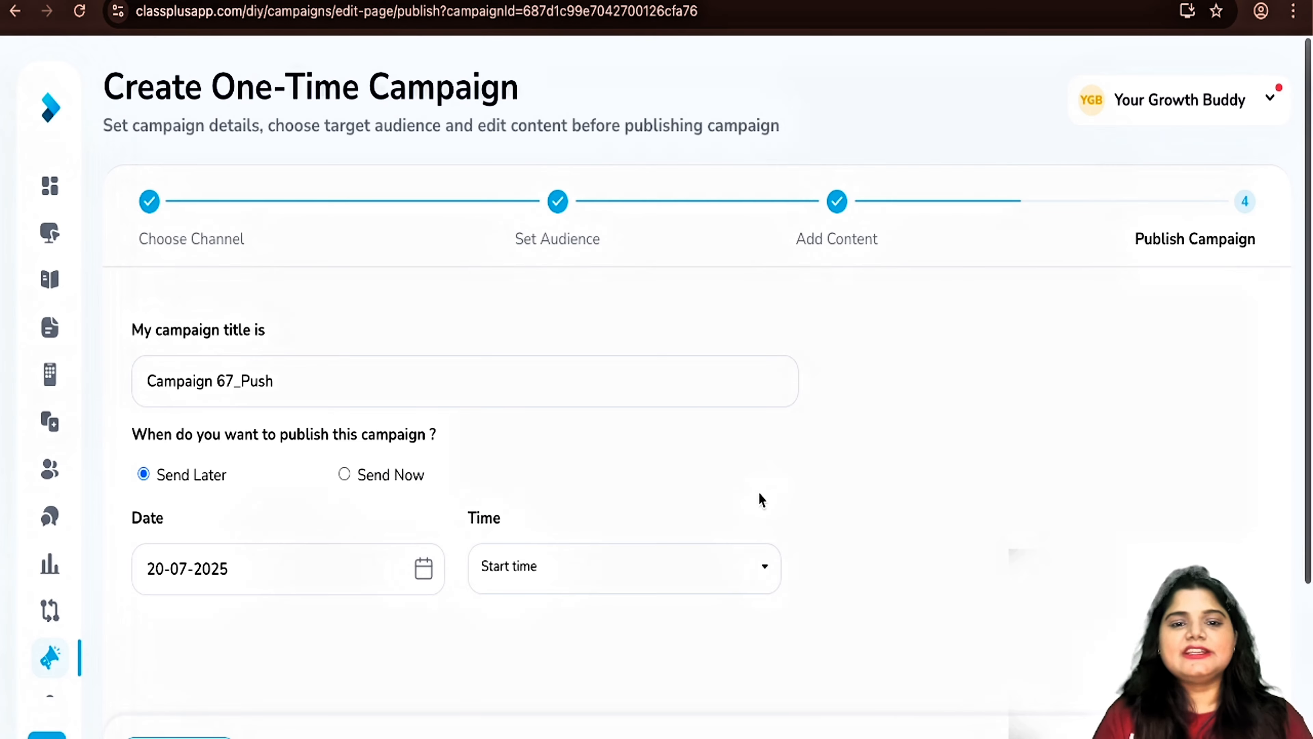
left_click(369, 476)
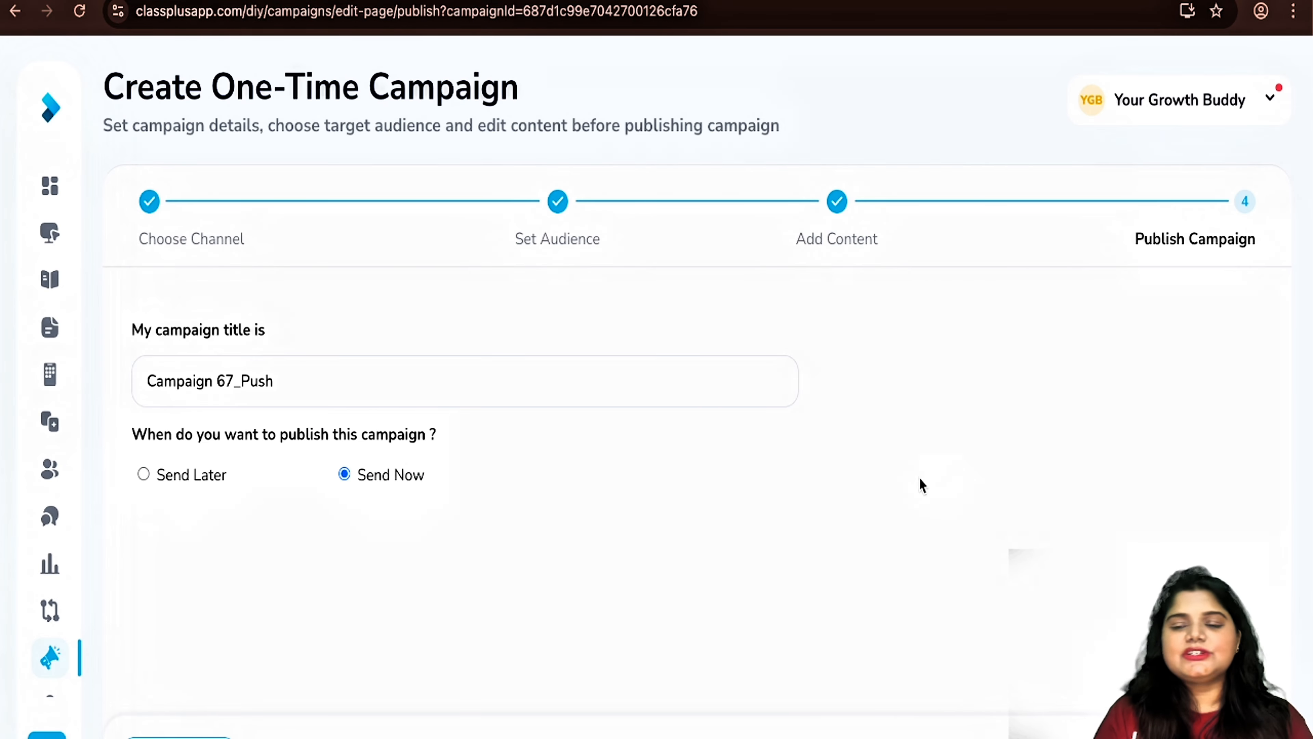